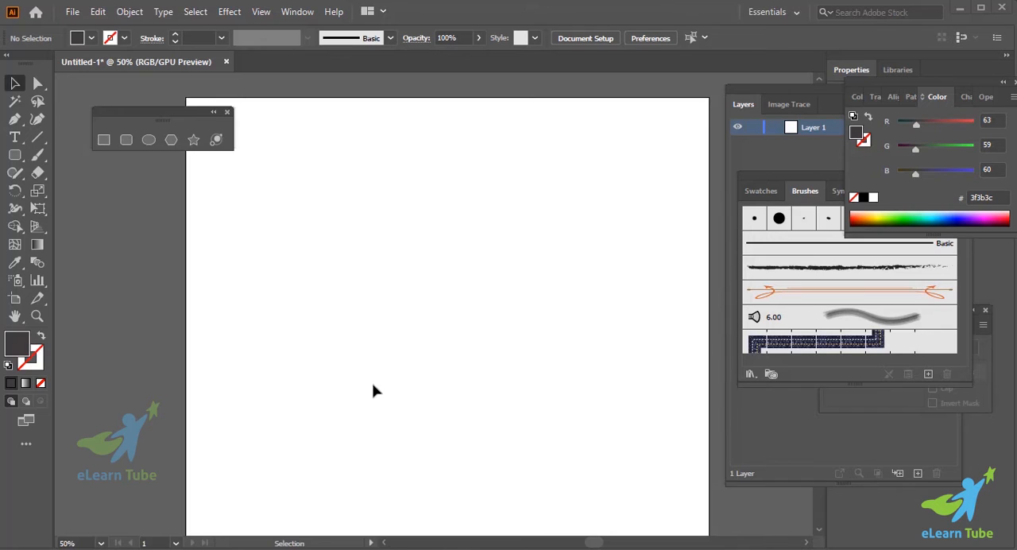
- Draw a long, thin horizontal rounded rectangle in the upper part of the artboard
left_click(13, 157)
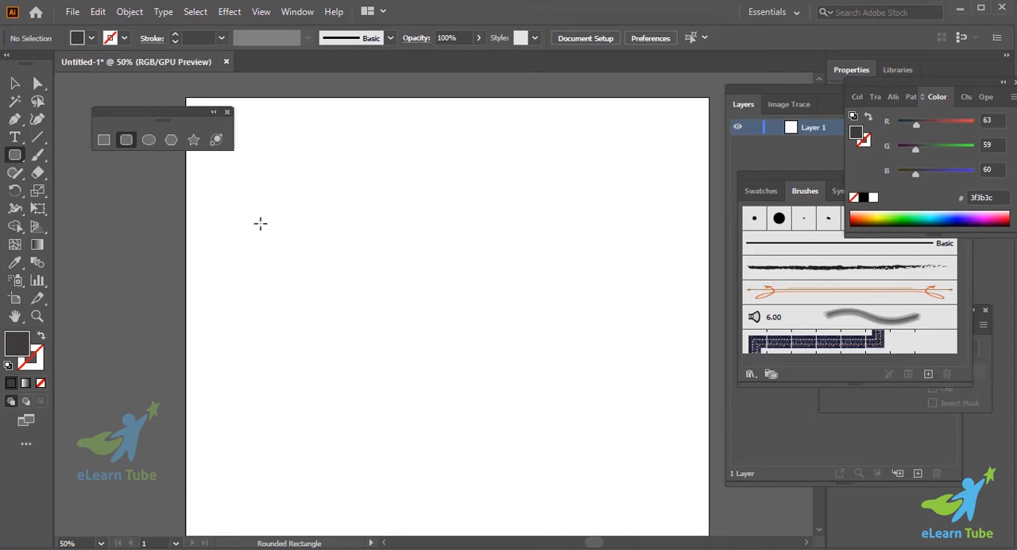
left_click_drag(278, 225, 495, 253)
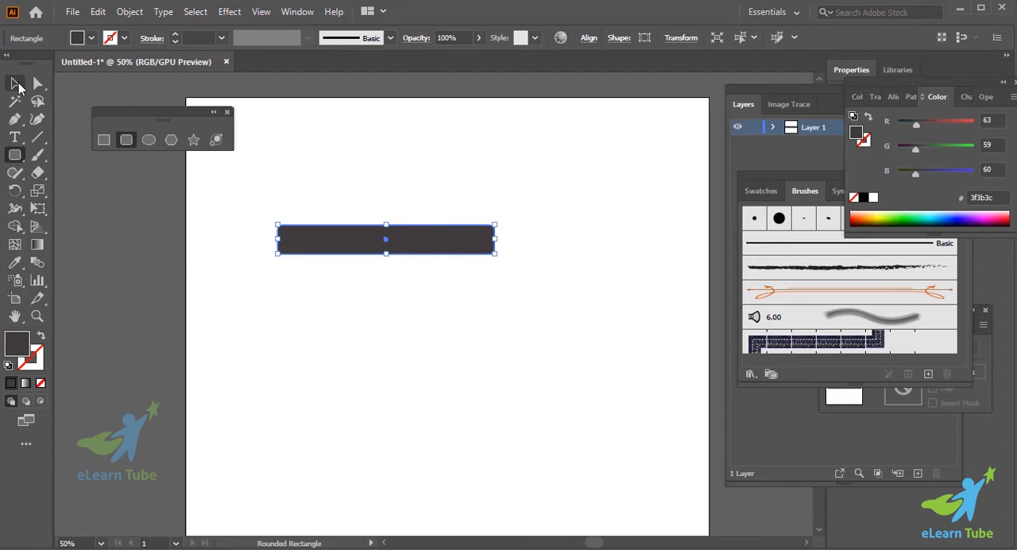
left_click(16, 84)
left_click(295, 293)
- Average the anchor points at the rounded rectangle's left end along the Horizontal axis so the end tapers
left_click(39, 84)
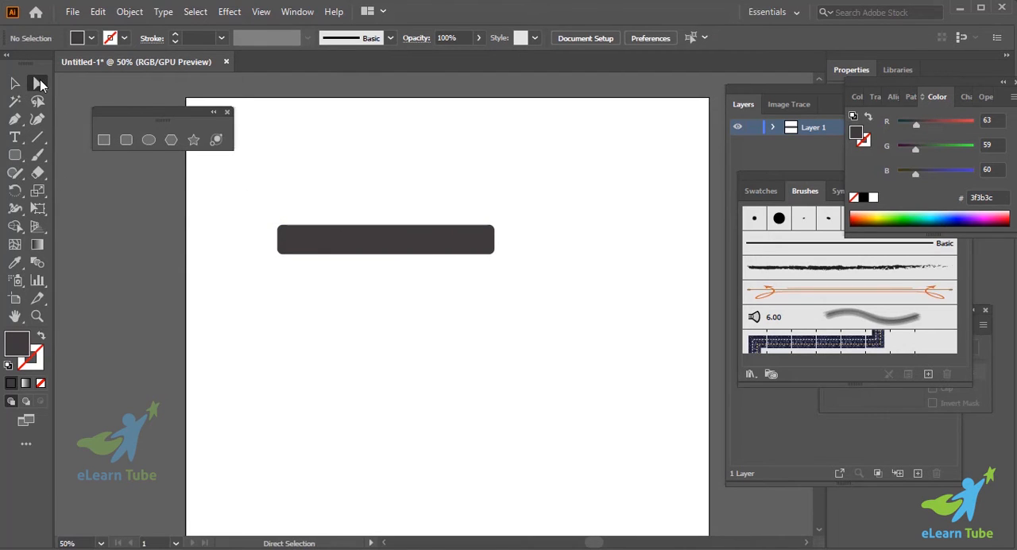
left_click_drag(258, 204, 288, 257)
key("ctrl+plus")
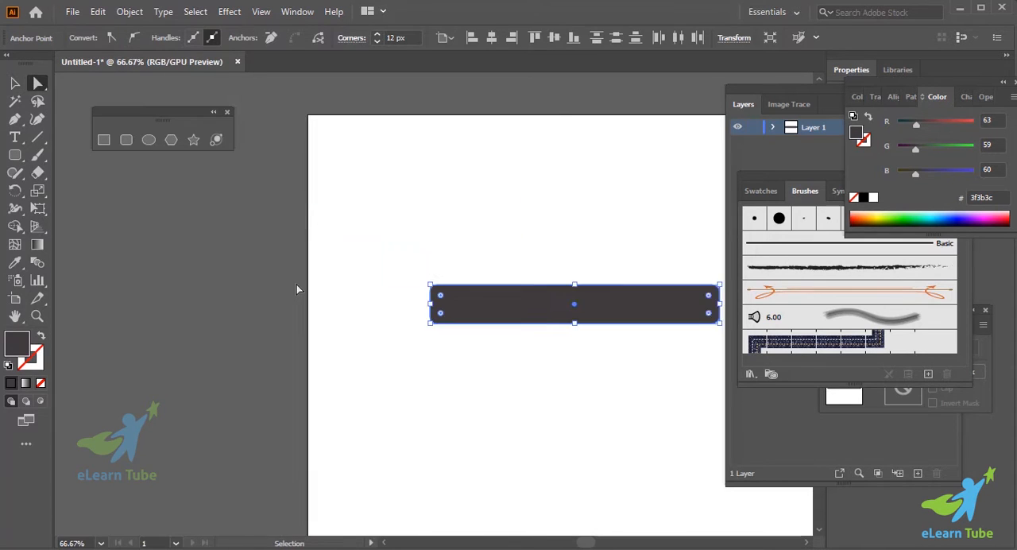
scroll(296, 284, "right", 2)
scroll(297, 285, "down", 1)
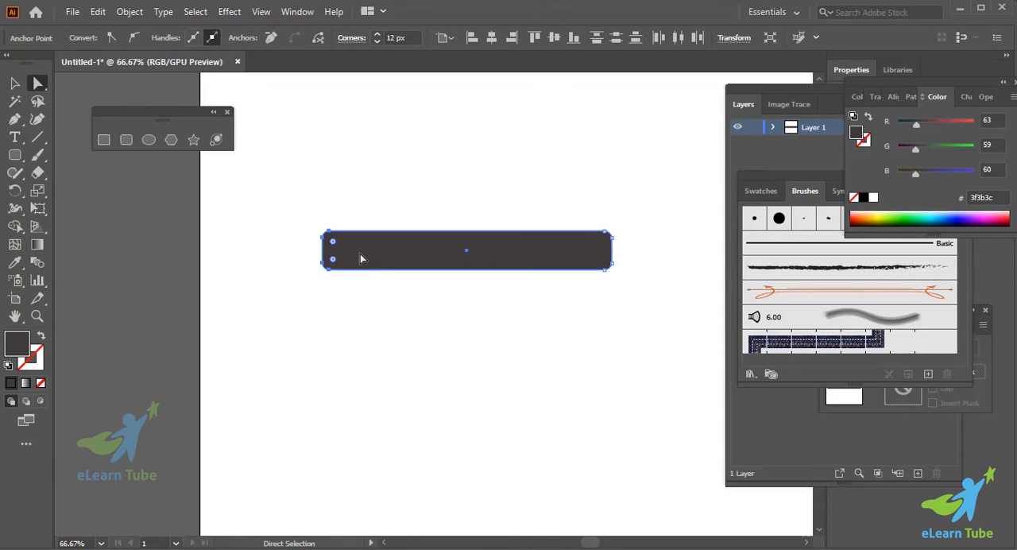
right_click(360, 257)
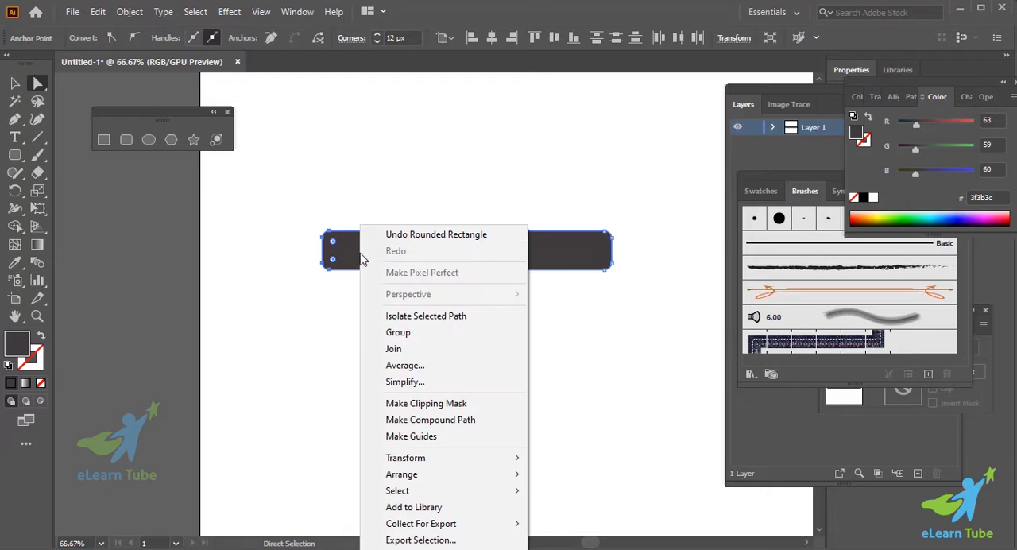
left_click(428, 370)
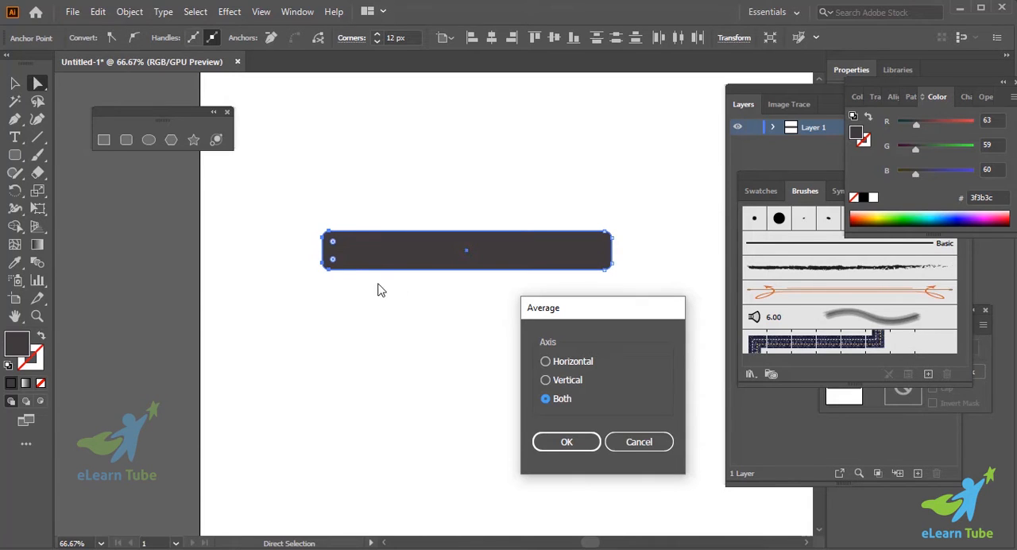
left_click(546, 362)
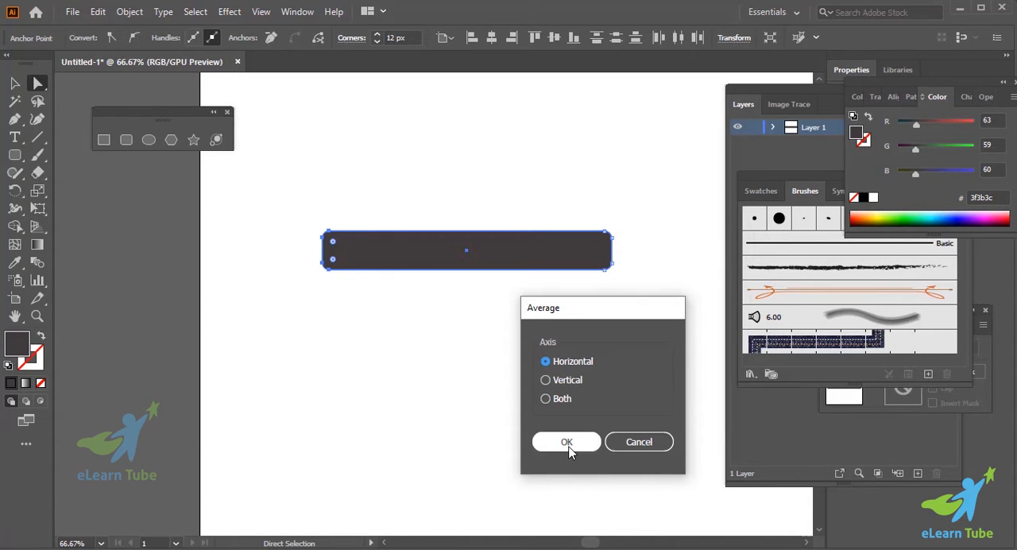
left_click(567, 447)
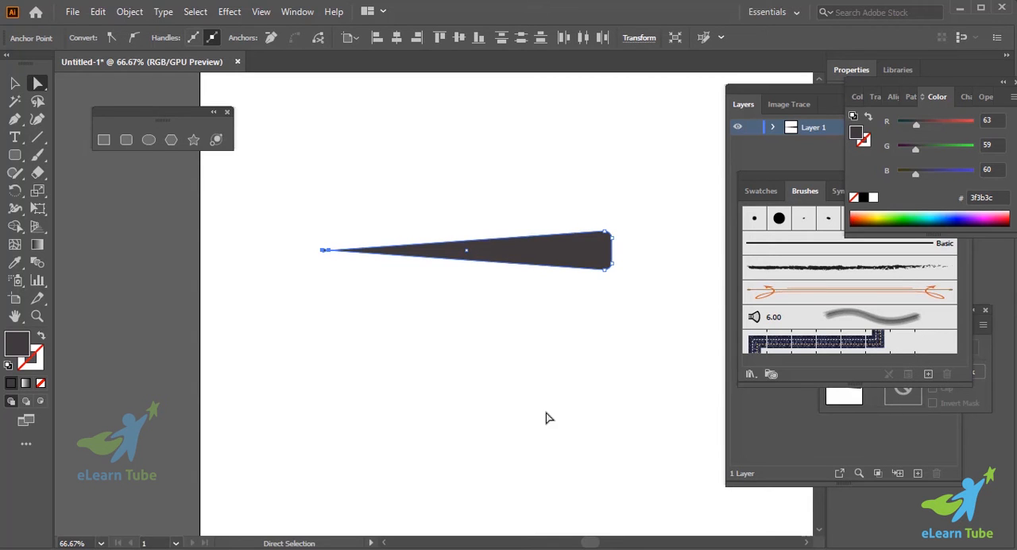
left_click(446, 387)
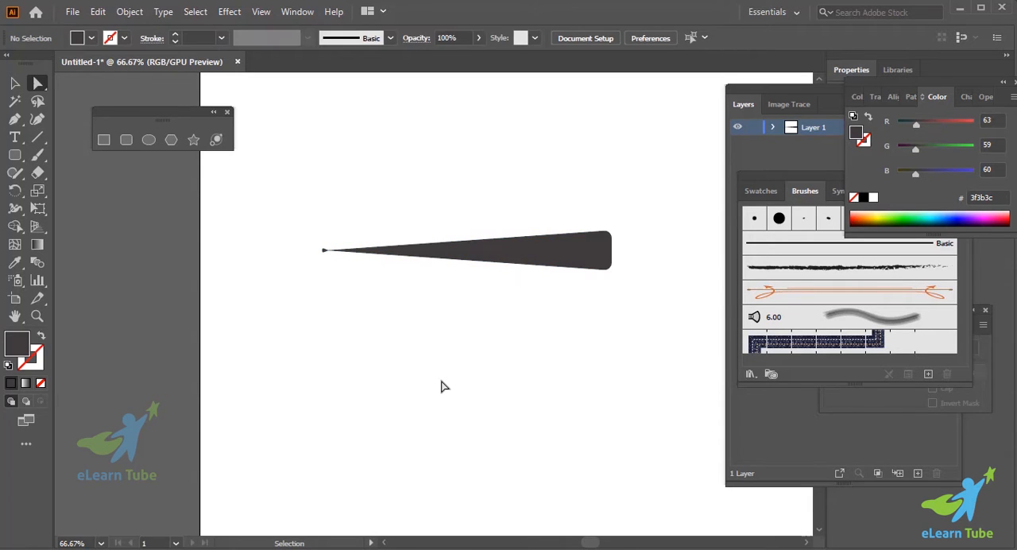
- Examine the tapered tip of the rounded shape up close
key("ctrl+plus")
key("ctrl+plus")
key("ctrl+minus")
key("ctrl+minus")
key("ctrl+minus")
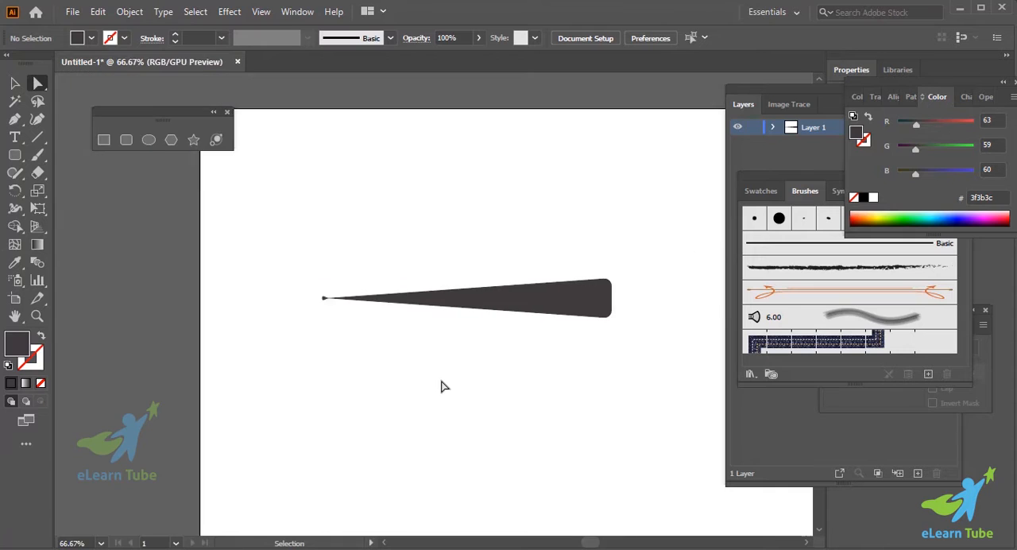
key("ctrl+plus")
scroll(444, 387, "down", 4)
scroll(444, 387, "left", 5)
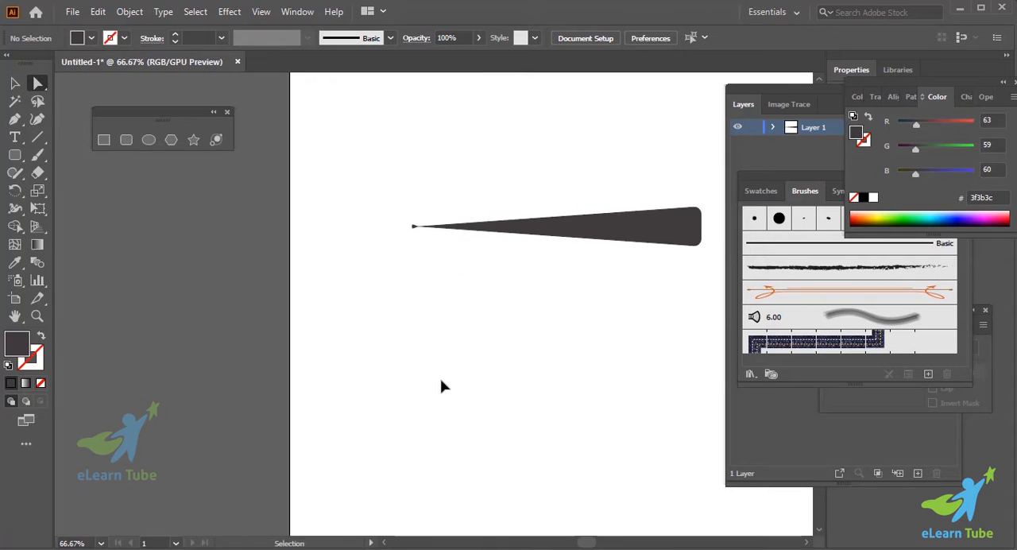
key("ctrl+plus")
key("ctrl+plus")
scroll(444, 387, "up", 5)
scroll(392, 265, "up", 1)
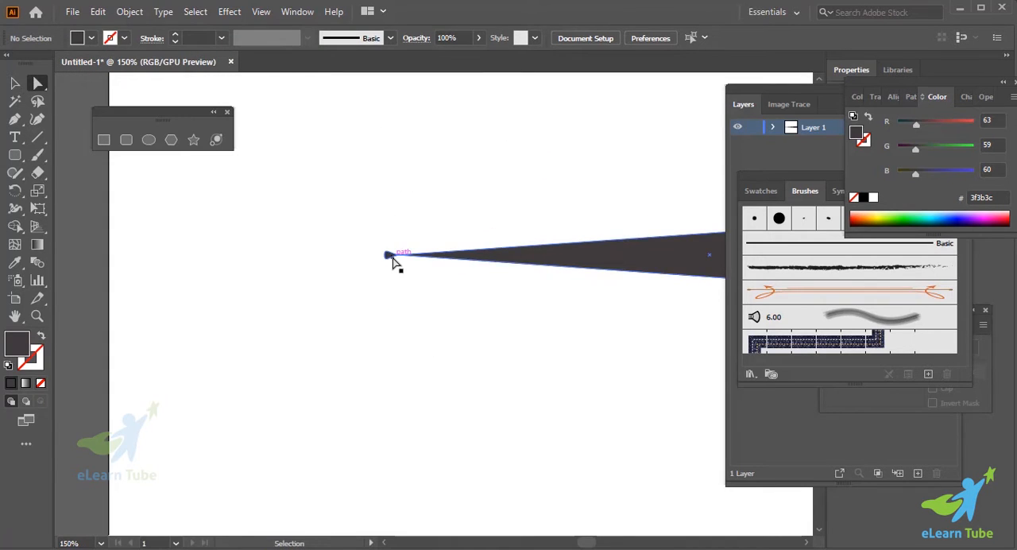
key("ctrl+minus")
key("ctrl+minus")
scroll(402, 266, "left", 3)
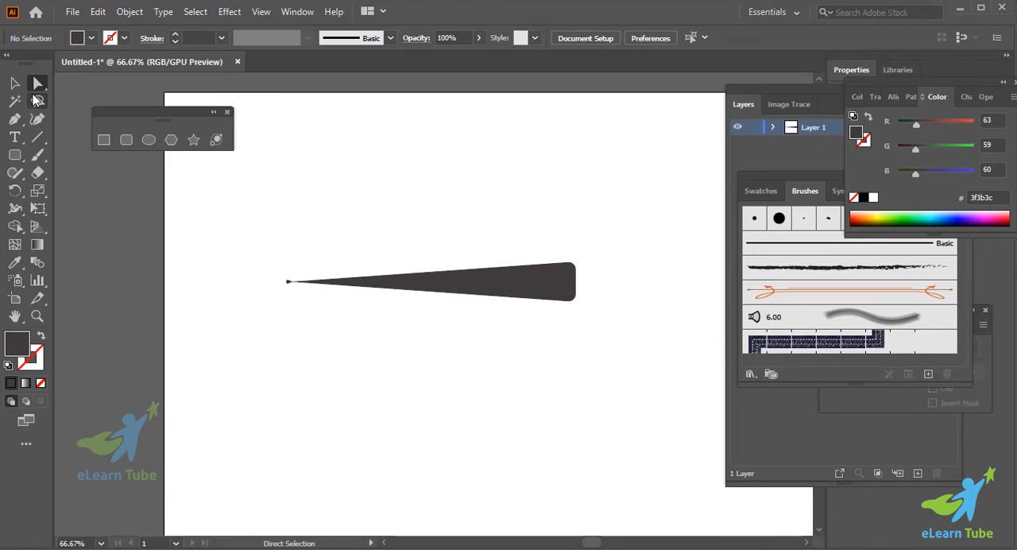
- Delete the tapered rounded shape and draw a long, thin square-cornered rectangle instead
key("v")
left_click(489, 288)
key("Delete")
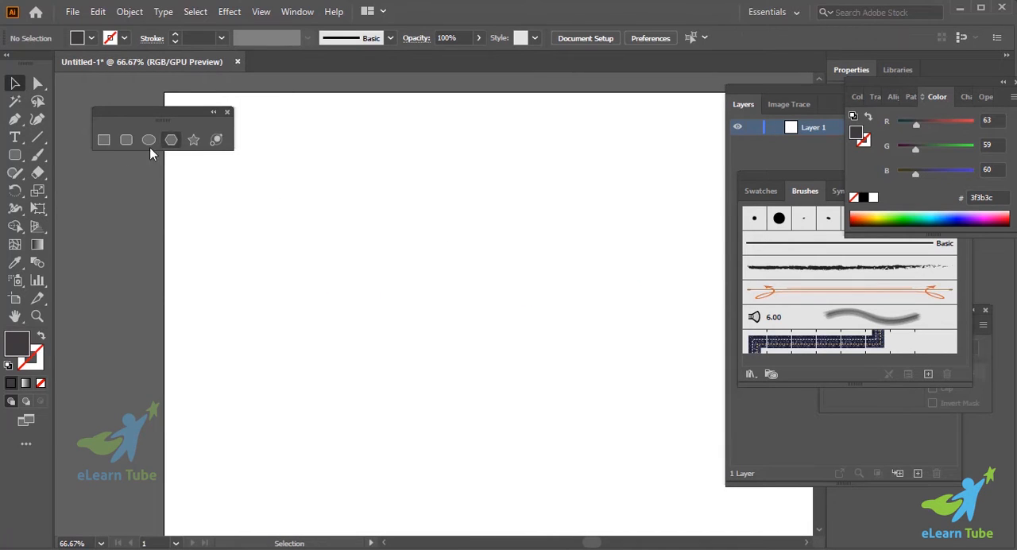
key("m")
left_click_drag(319, 232, 538, 255)
- Average the rectangle's two left anchor points along the Horizontal axis to bring that end to a point
left_click(37, 82)
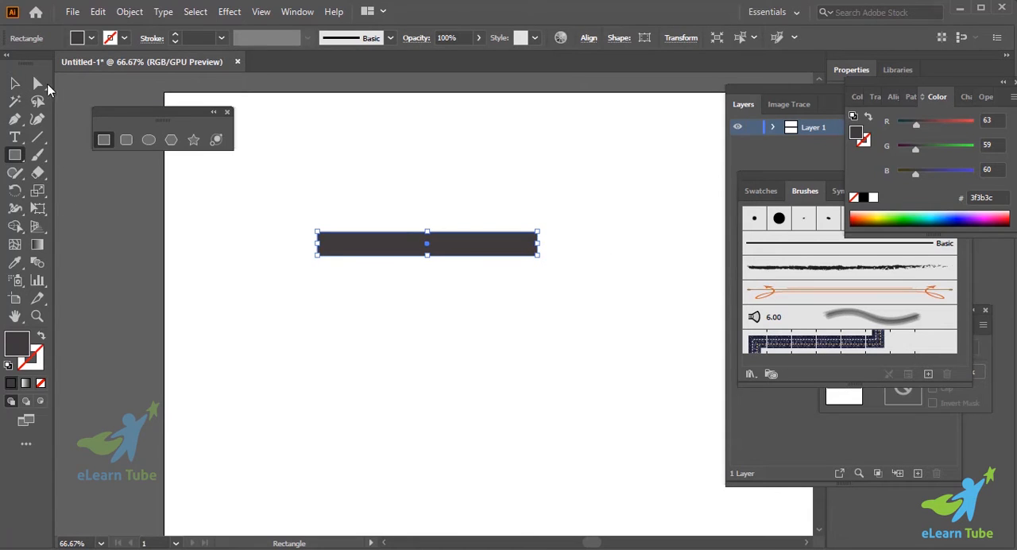
left_click_drag(278, 199, 320, 268)
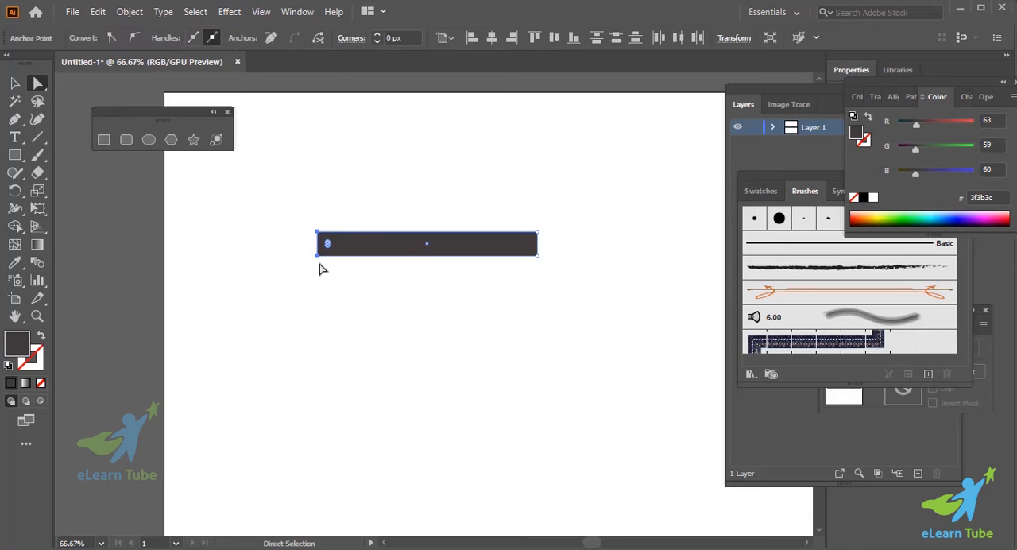
right_click(335, 244)
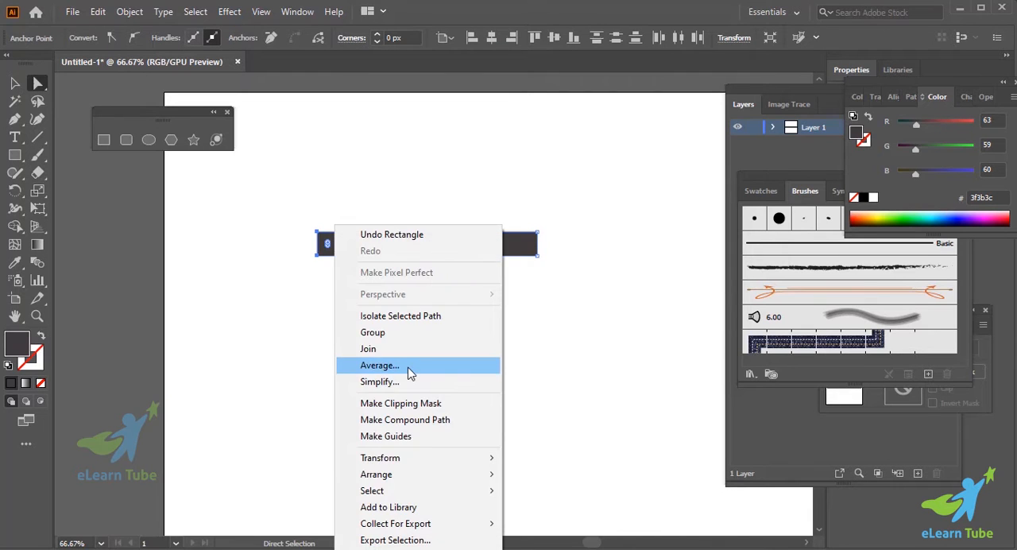
left_click(409, 368)
left_click(556, 361)
left_click(566, 440)
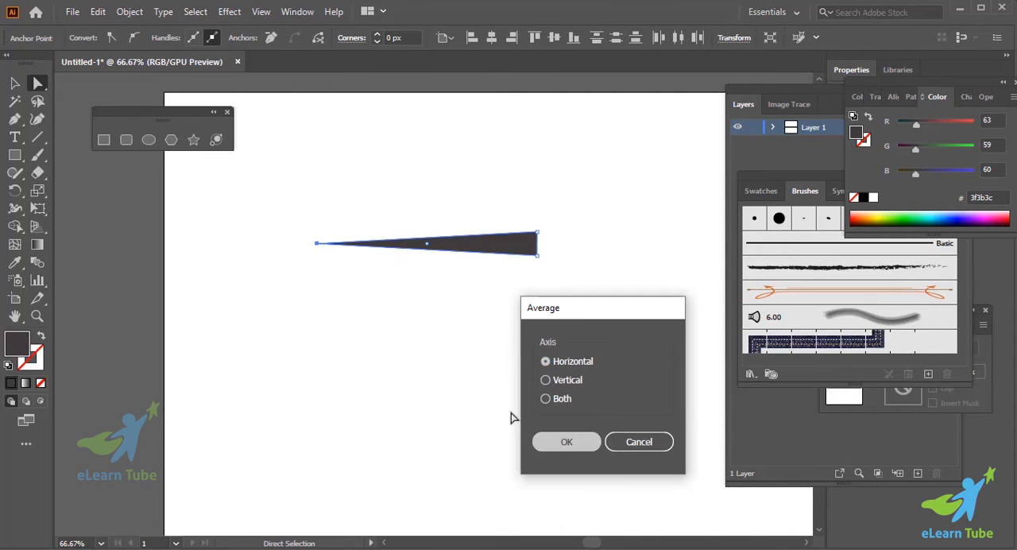
- Inspect the pointed tip of the tapered rectangle at higher magnification
left_click_drag(307, 239, 349, 307)
key("ctrl+equal")
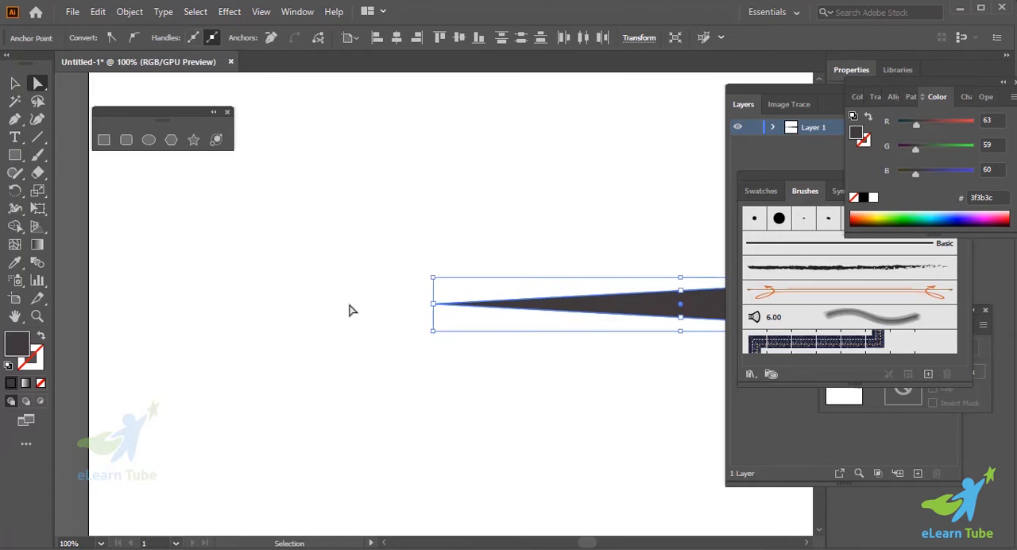
key("ctrl+equal")
key("ctrl+minus")
key("ctrl+minus")
key("ctrl+minus")
key("ctrl+equal")
key("ctrl+equal")
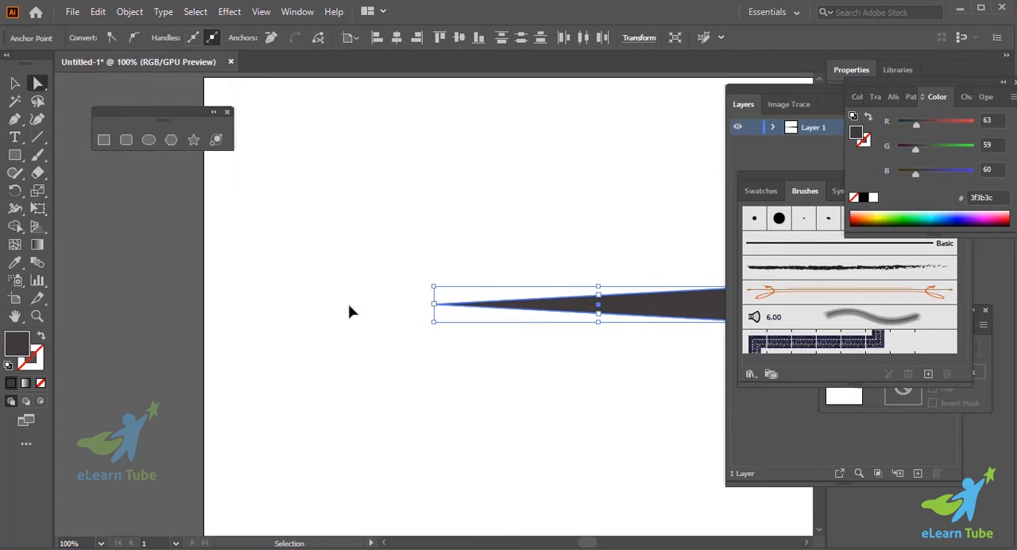
scroll(353, 300, "right", 3)
scroll(353, 294, "right", 2)
left_click(382, 384)
scroll(382, 384, "down", 2)
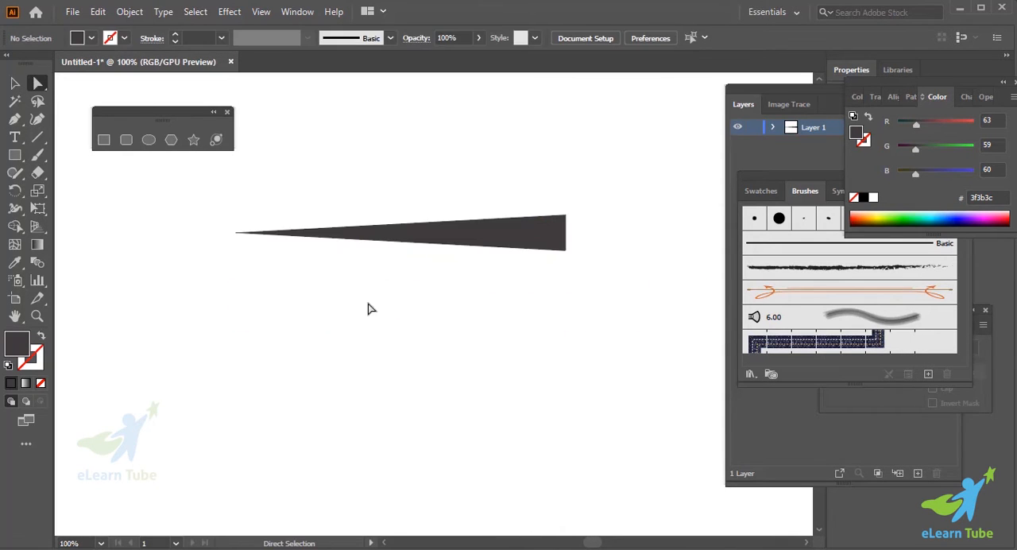
- Select the tapered shape and bring the Brushes panel fully into view
left_click(385, 238)
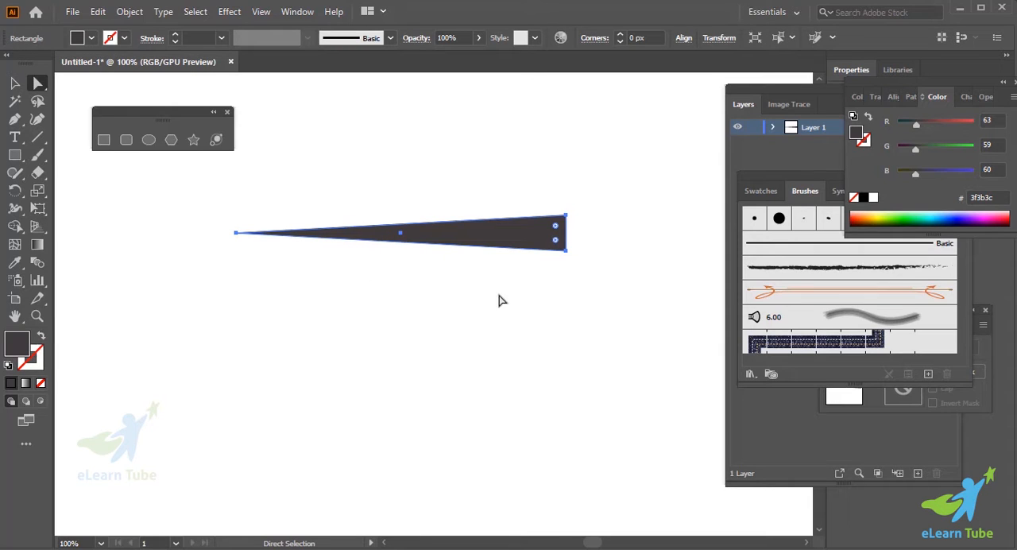
scroll(536, 299, "right", 2)
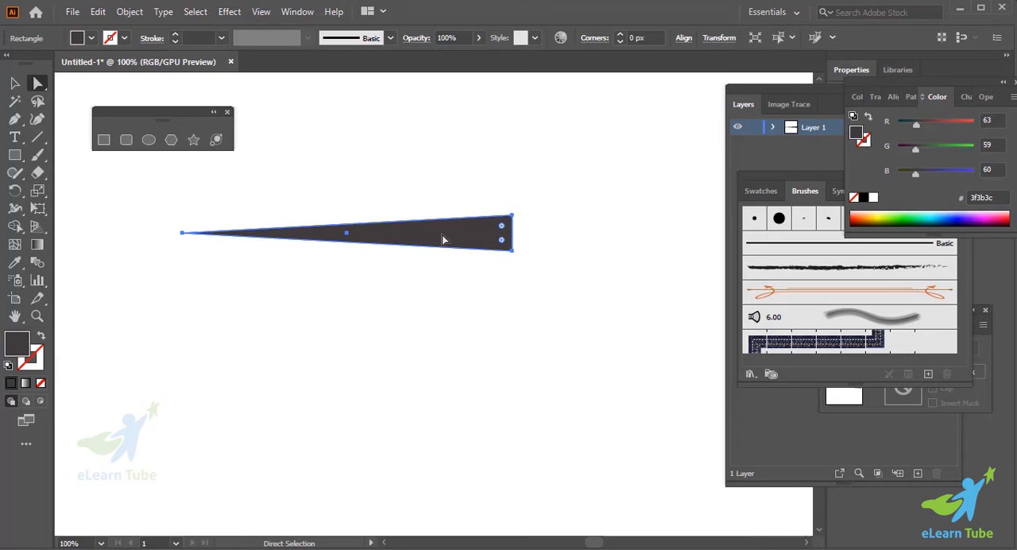
left_click(803, 205)
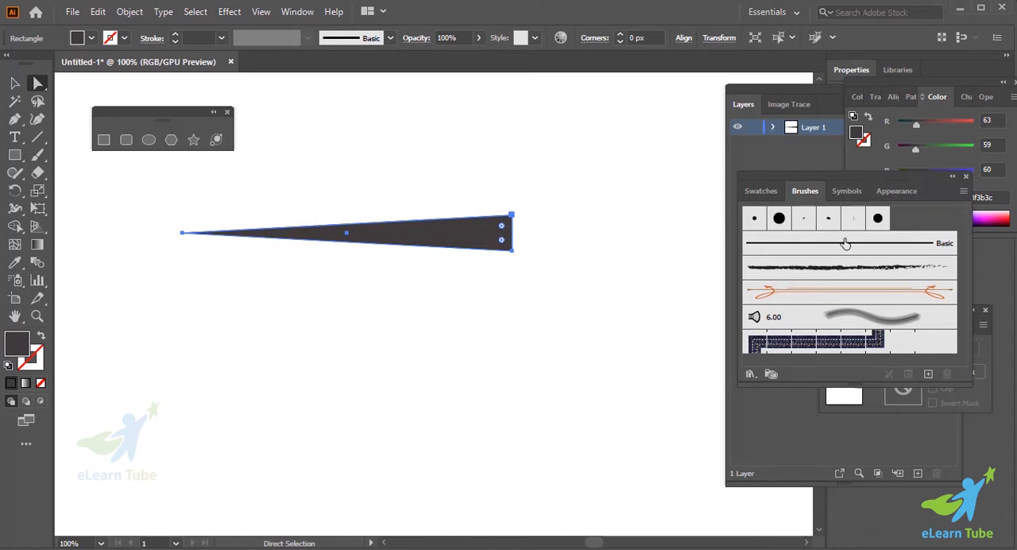
left_click(296, 12)
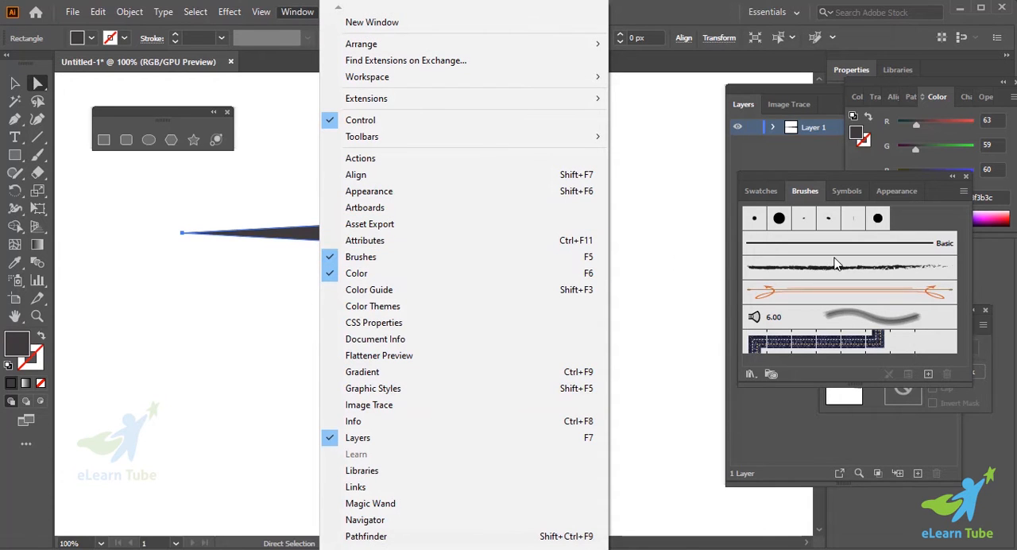
left_click(676, 272)
left_click(670, 270)
left_click(382, 234)
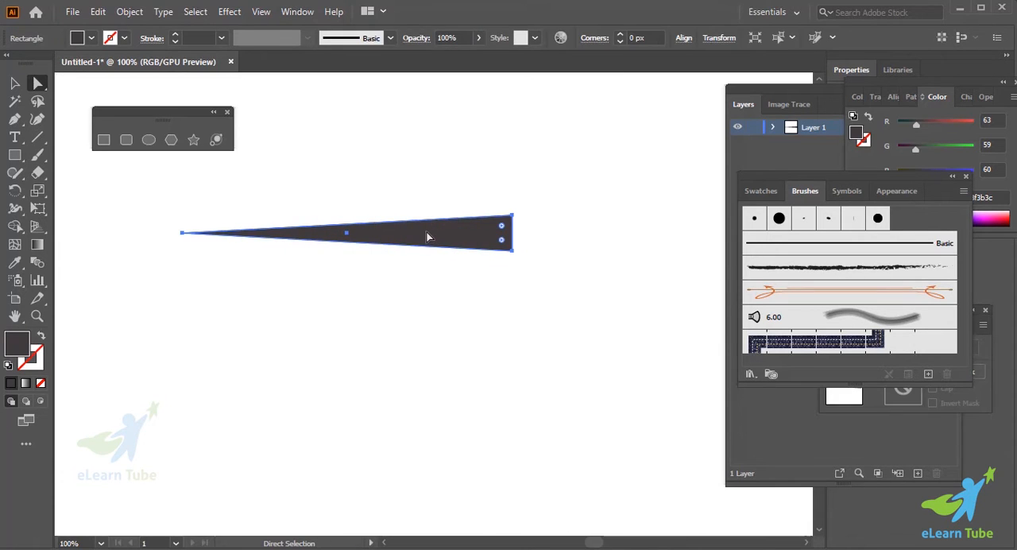
- Start a new brush from the tapered shape, choosing Art Brush as its type
key("v")
mouse_move(502, 244)
left_mouse_down()
mouse_move(662, 310)
mouse_move(878, 294)
left_mouse_up()
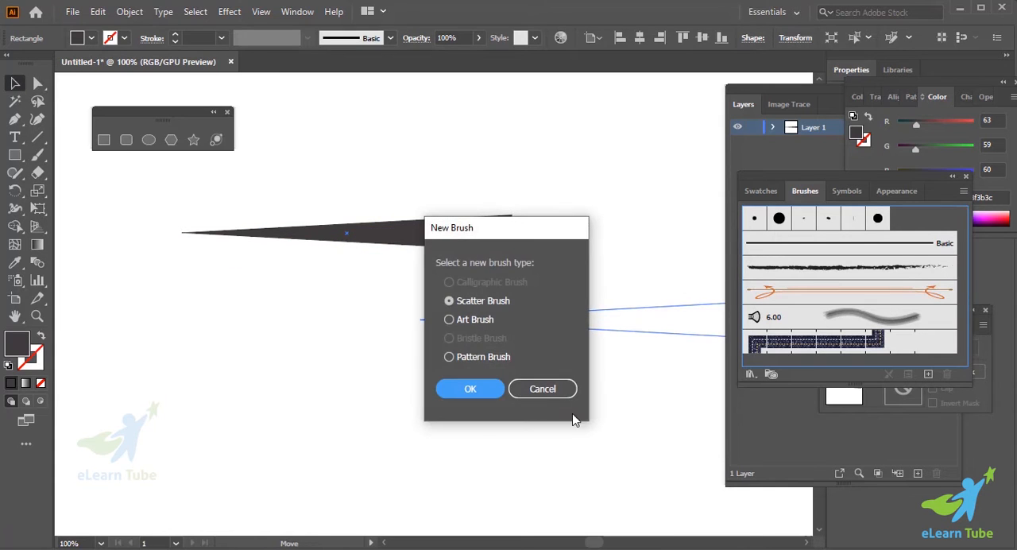
left_click(465, 326)
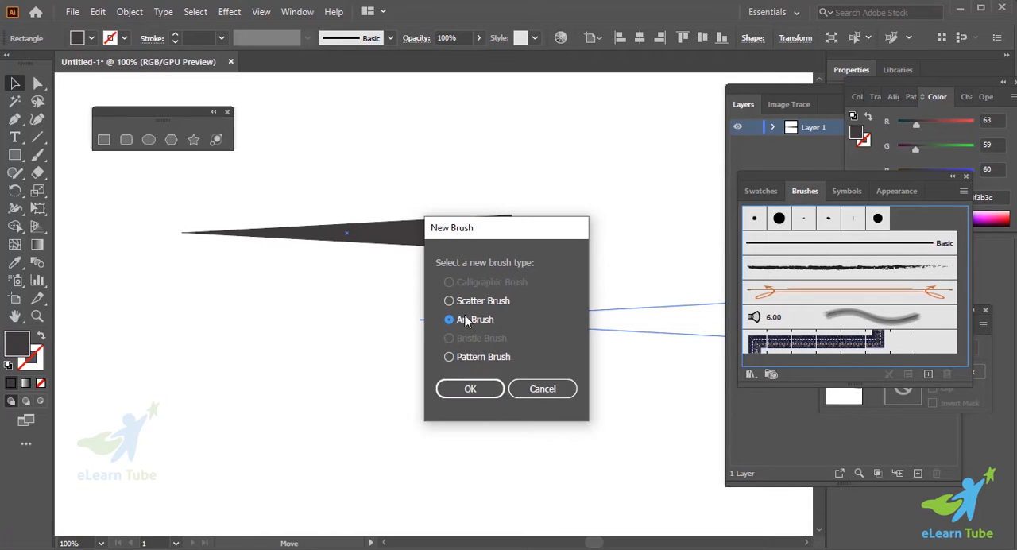
left_click(471, 389)
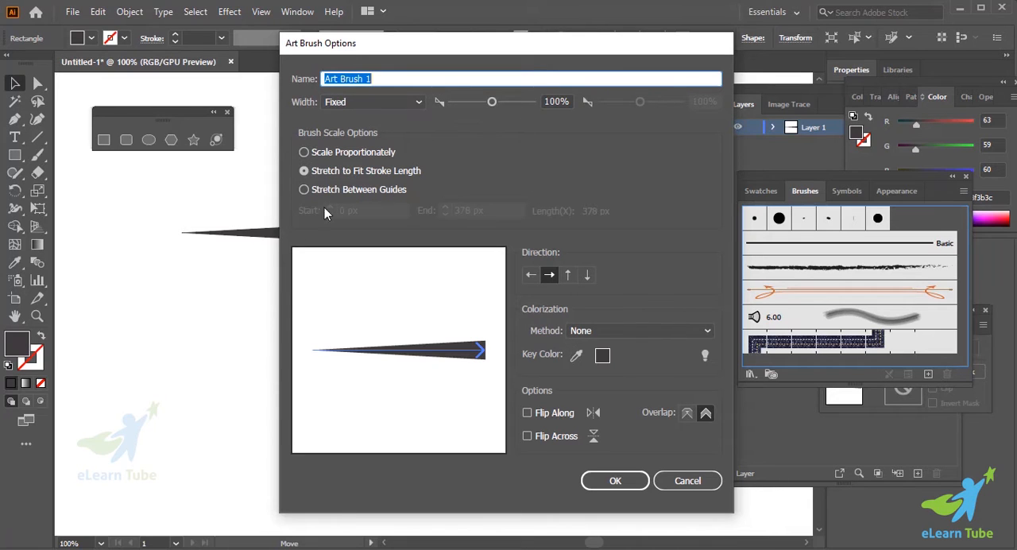
- Set the art brush's colorization method to Tints, create the brush and deselect the shape
left_click(596, 331)
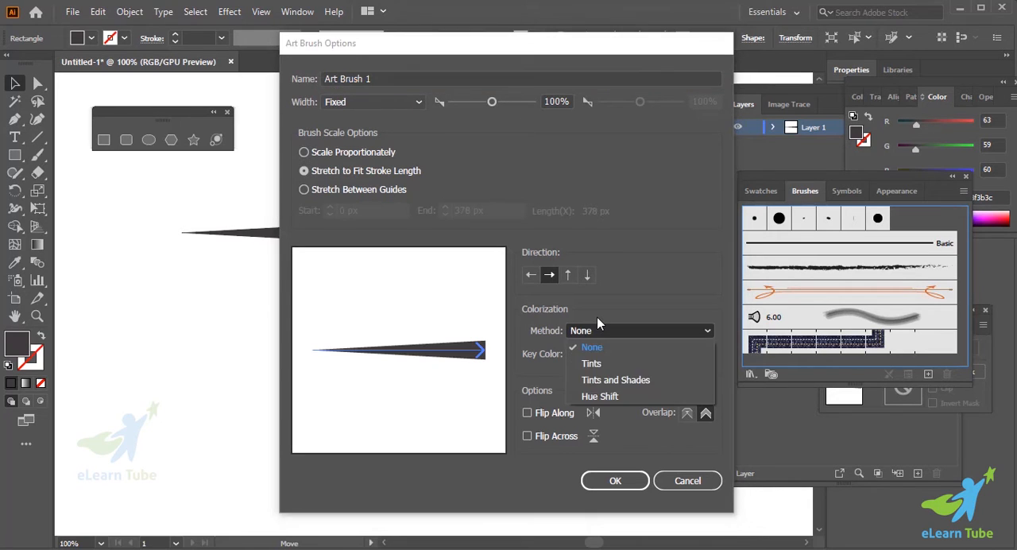
left_click(607, 364)
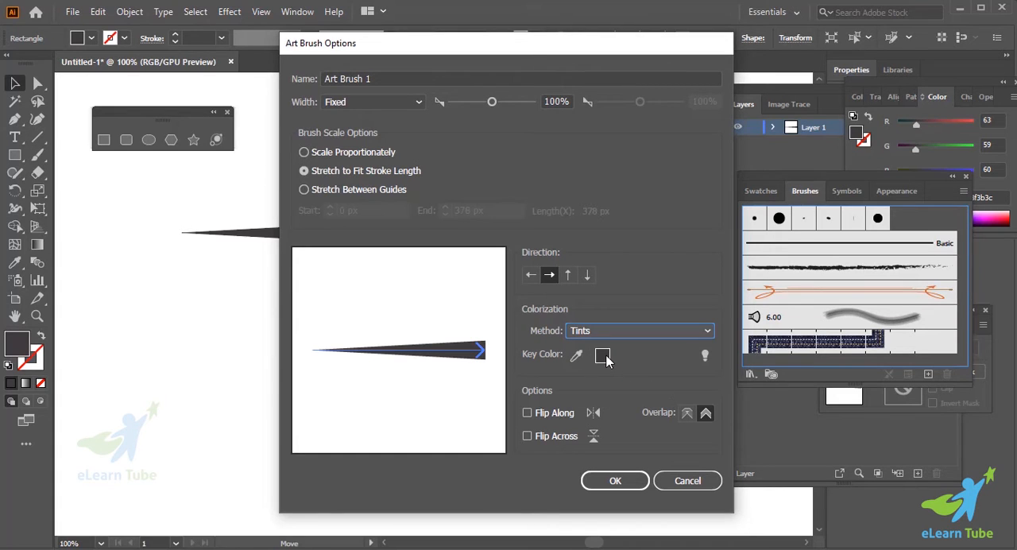
left_click(578, 357)
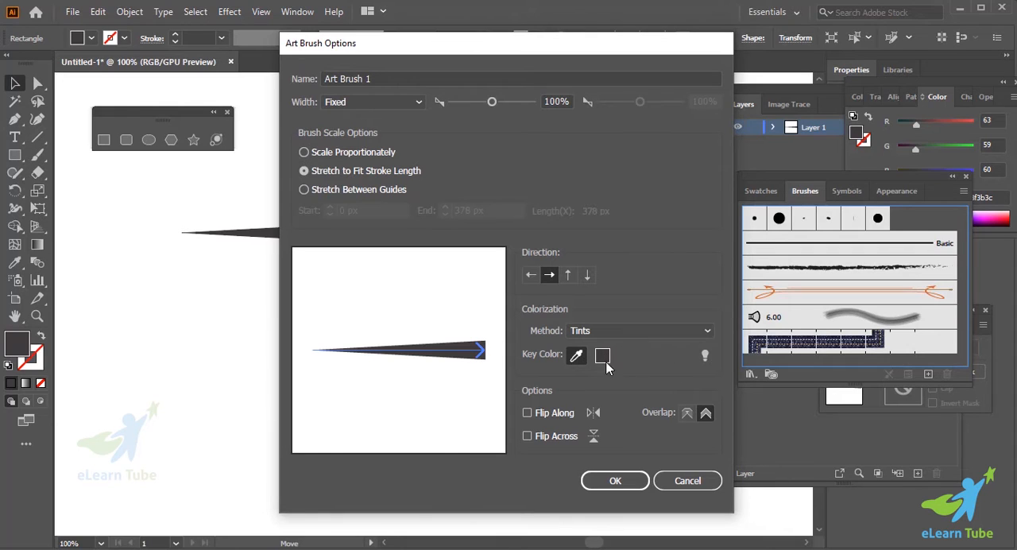
left_click(632, 483)
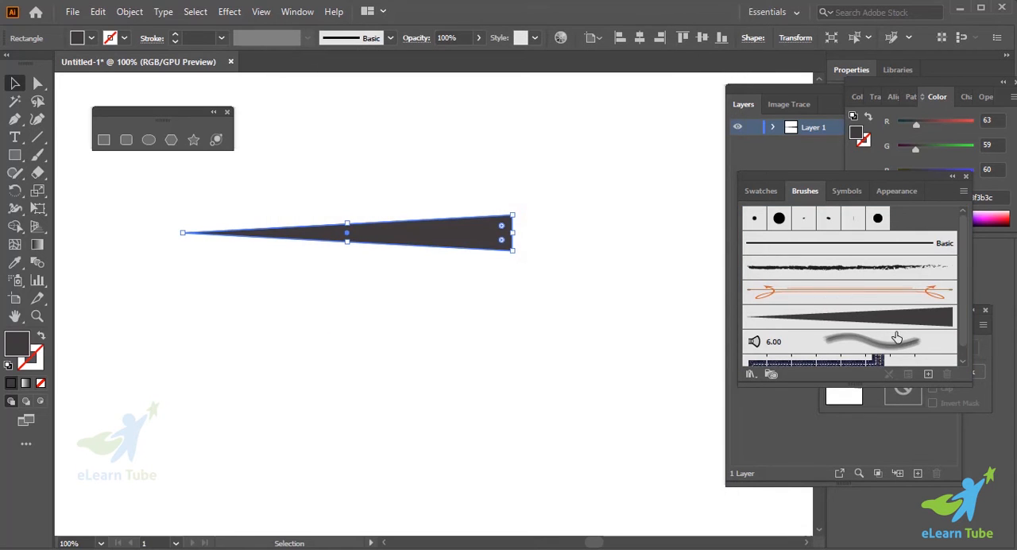
left_click(450, 301)
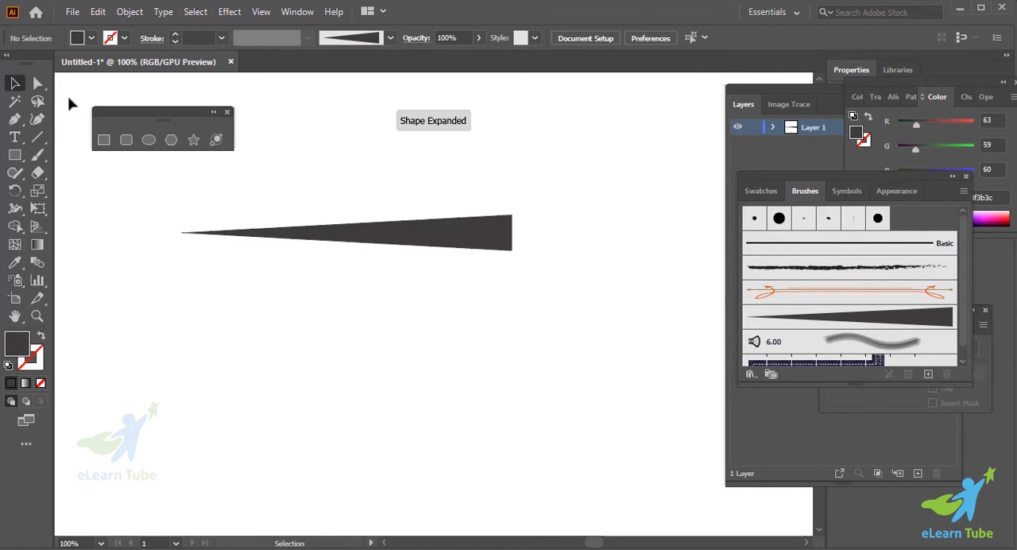
- Delete the tapered shape and choose the Paintbrush tool with the new tapered art brush
left_click_drag(70, 100, 425, 363)
key("Delete")
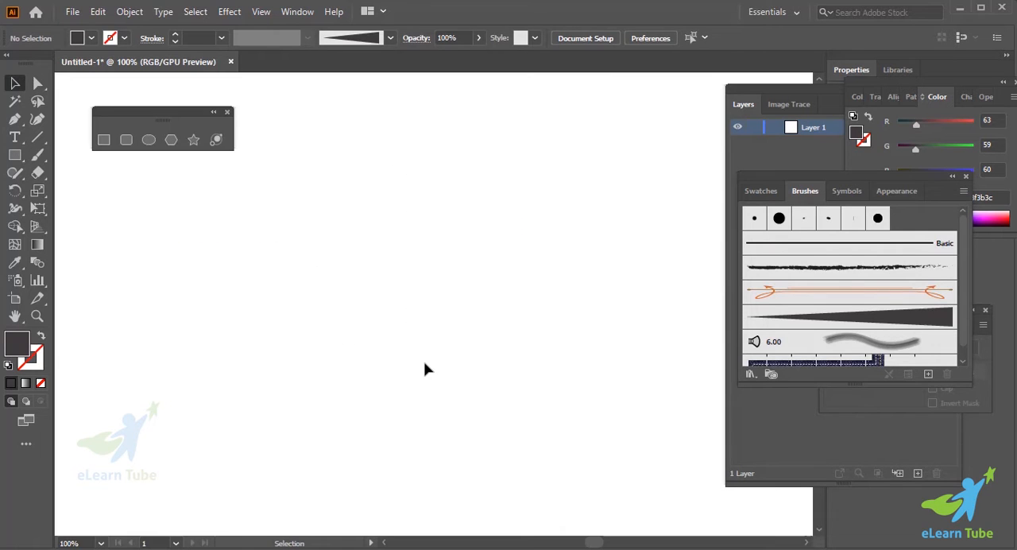
left_click(39, 156)
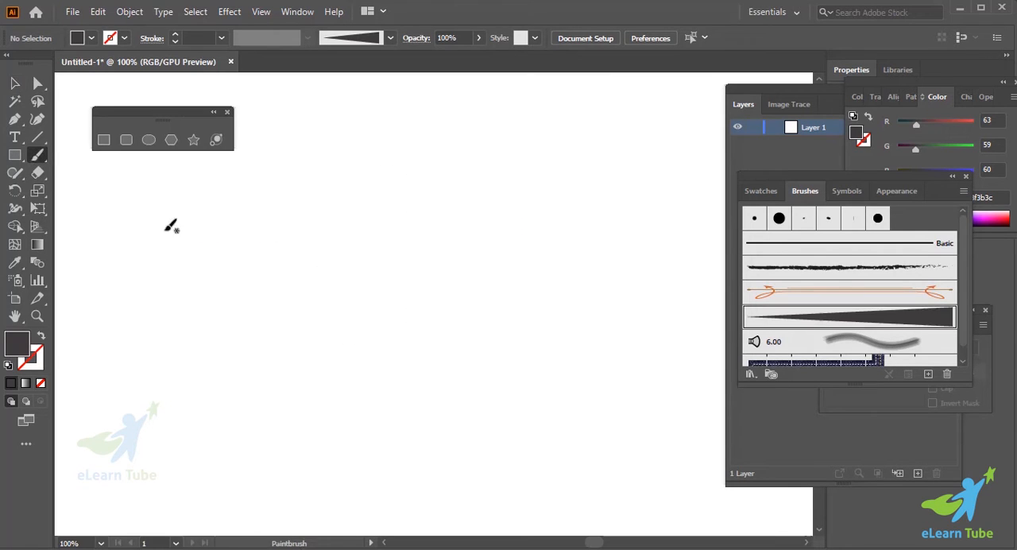
left_click(808, 322)
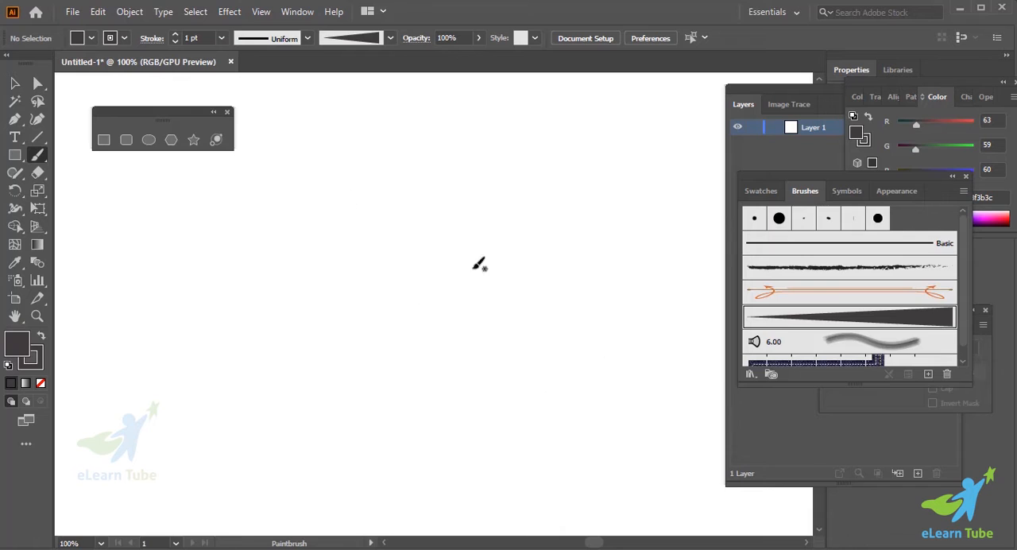
- Paint three wavy test strokes with the tapered brush on the upper part of the artboard
key("ctrl+minus")
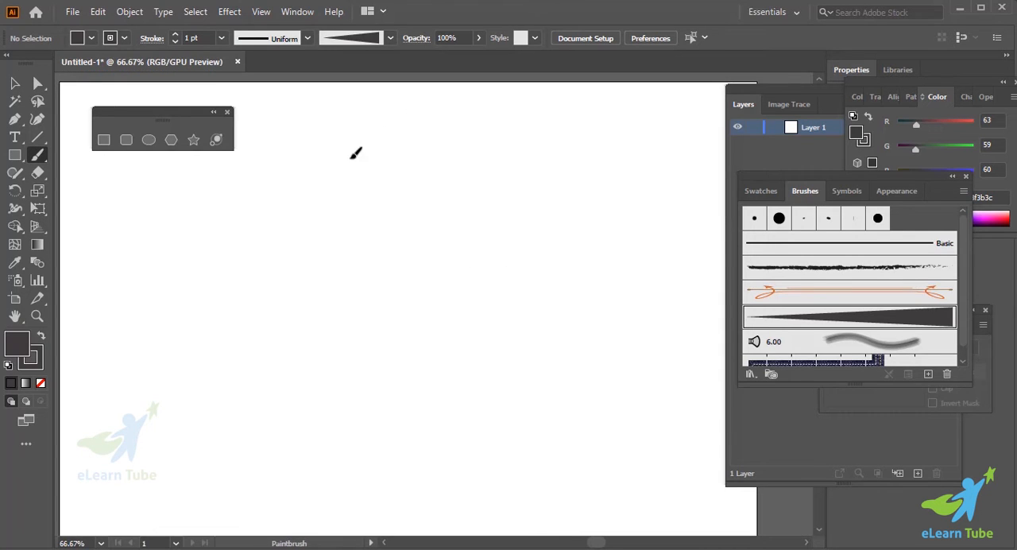
mouse_move(351, 159)
left_mouse_down()
mouse_move(521, 403)
mouse_move(572, 408)
left_mouse_up()
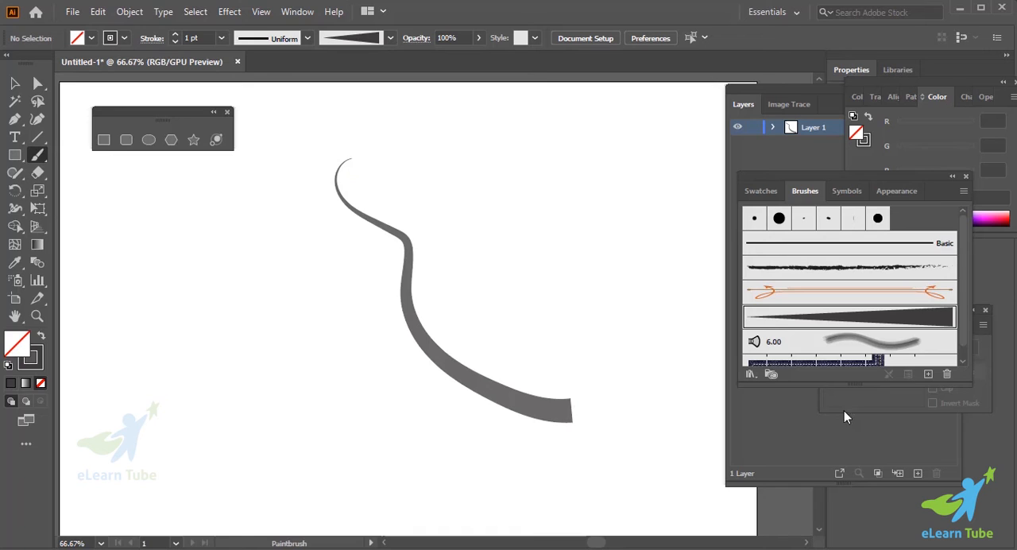
left_click_drag(223, 215, 348, 513)
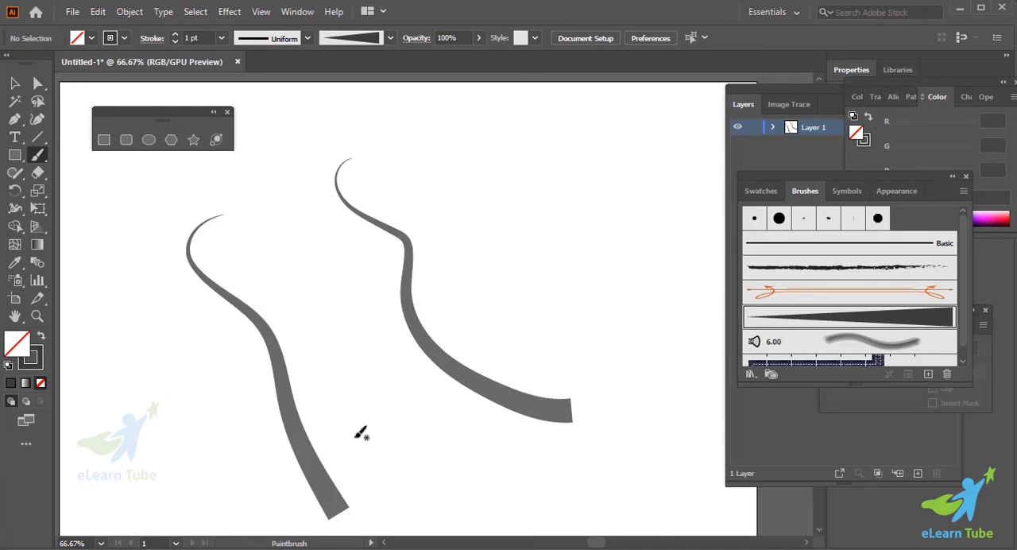
left_click_drag(403, 129, 698, 98)
scroll(615, 291, "up", 3)
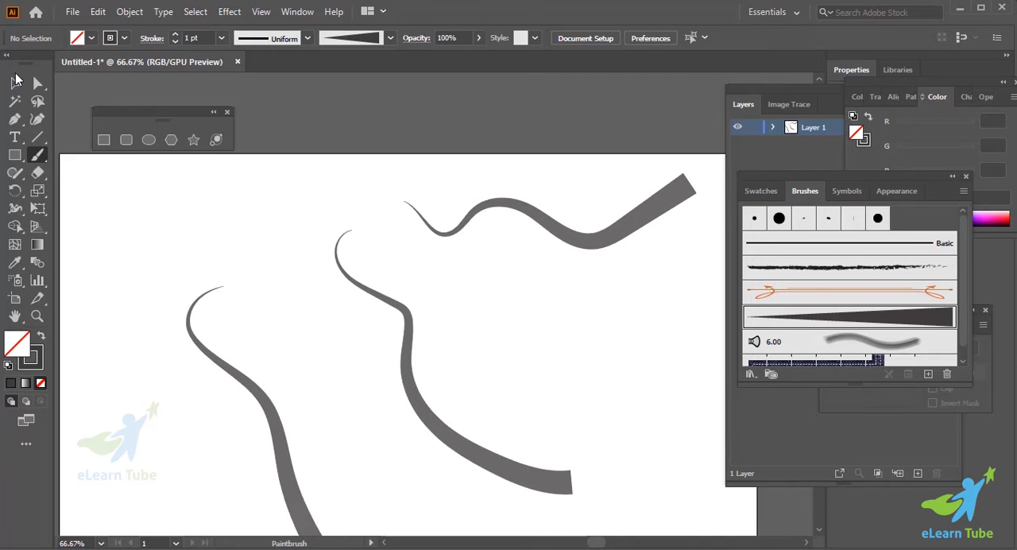
- Select the uppermost wavy stroke and examine its taper and path at higher magnification
left_click(16, 81)
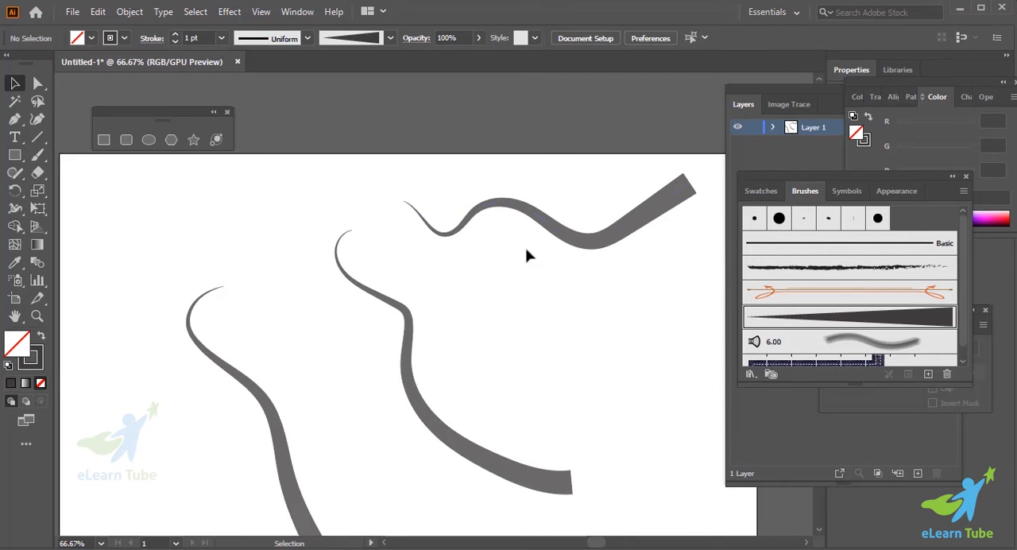
left_click(32, 356)
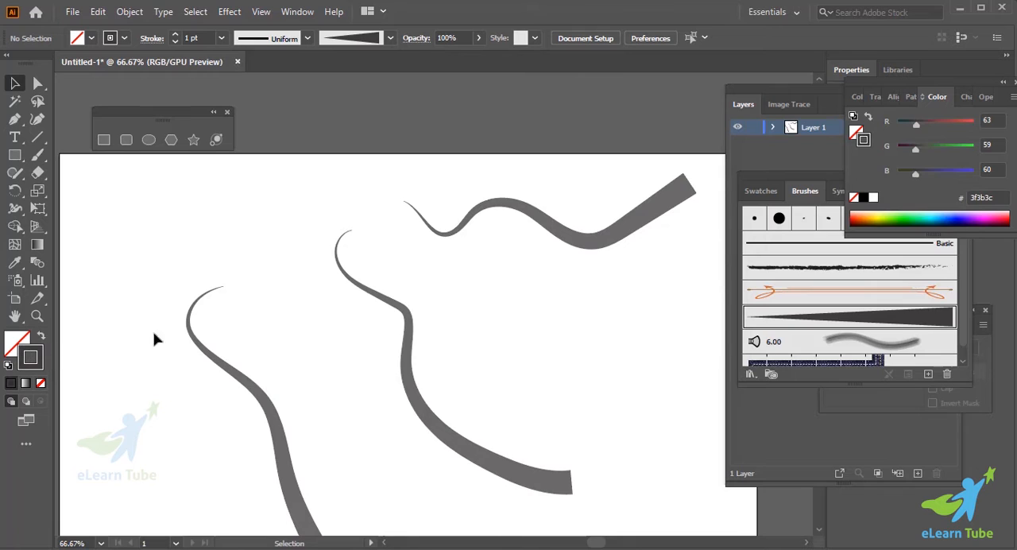
left_click(559, 239)
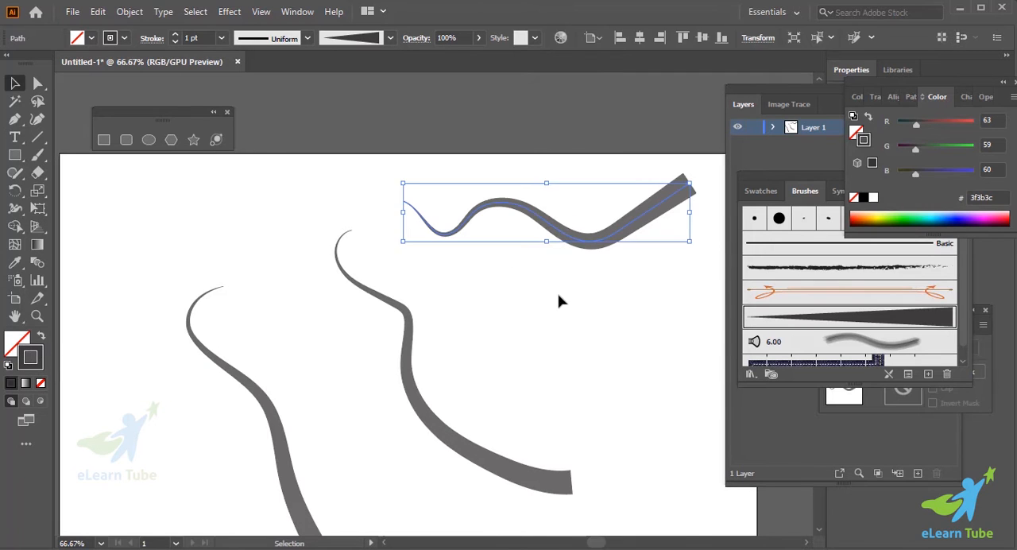
scroll(559, 299, "right", 2)
scroll(559, 301, "up", 2)
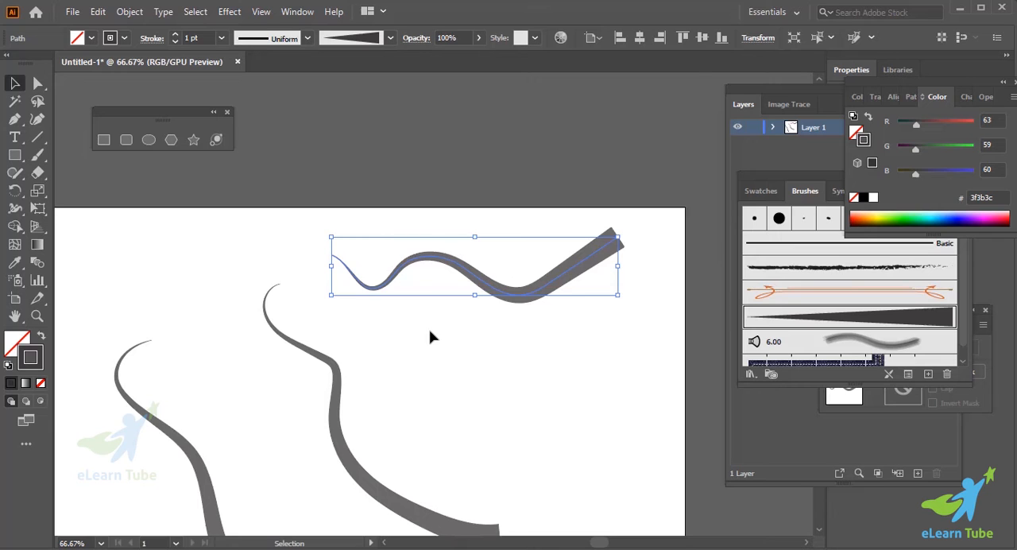
scroll(430, 337, "right", 2)
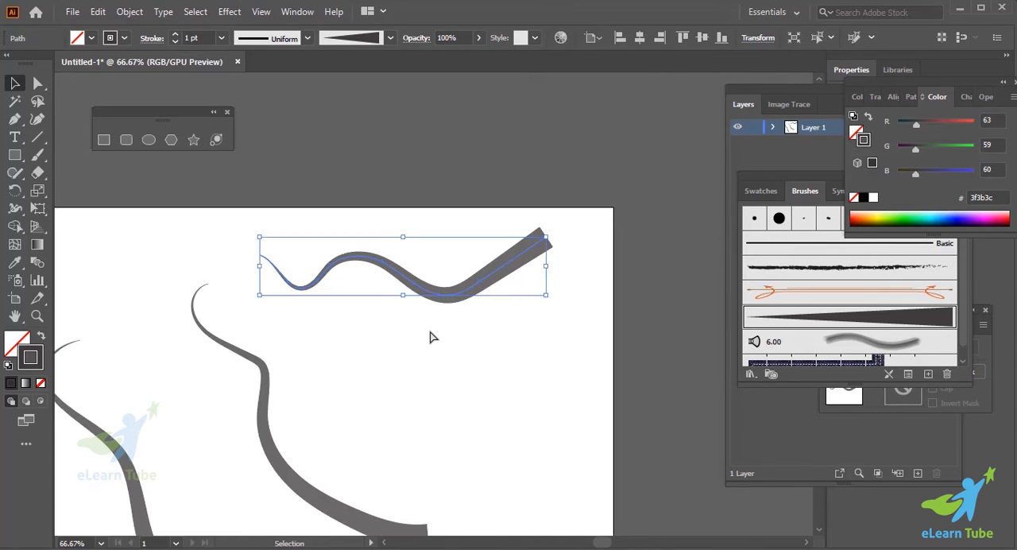
key("ctrl+plus")
key("ctrl+plus")
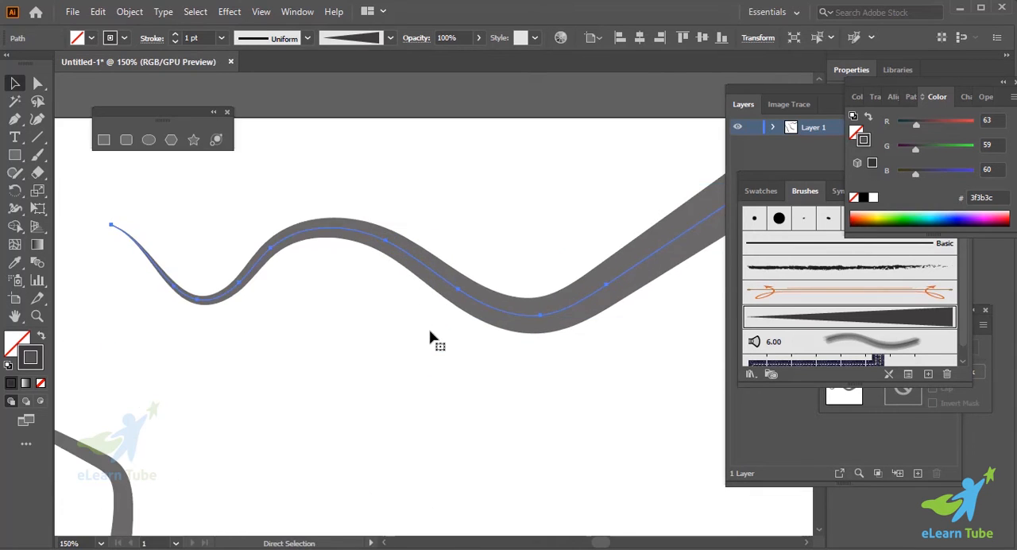
key("ctrl+minus")
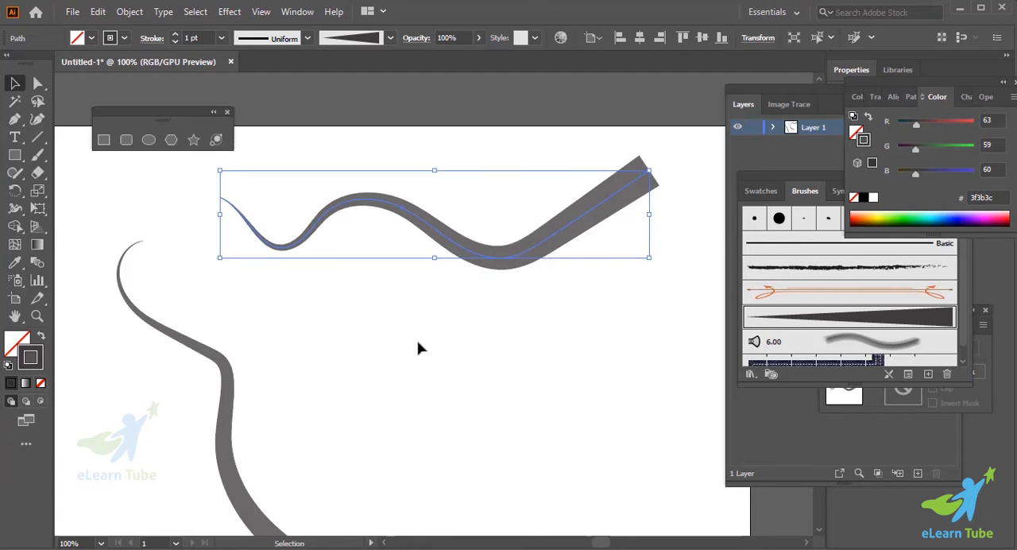
- Delete all three test strokes from the artboard
key("ctrl+minus")
scroll(220, 334, "down", 2)
left_click_drag(123, 271, 457, 442)
key("Delete")
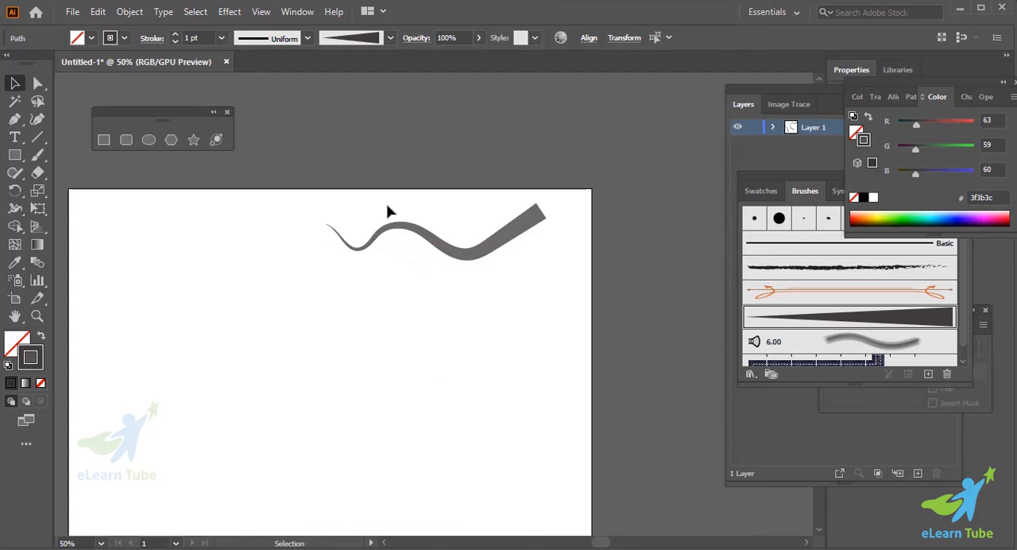
left_click_drag(387, 205, 489, 331)
key("Delete")
- Paint one long wavy stroke across the full artboard width with the tapered brush
left_click(35, 157)
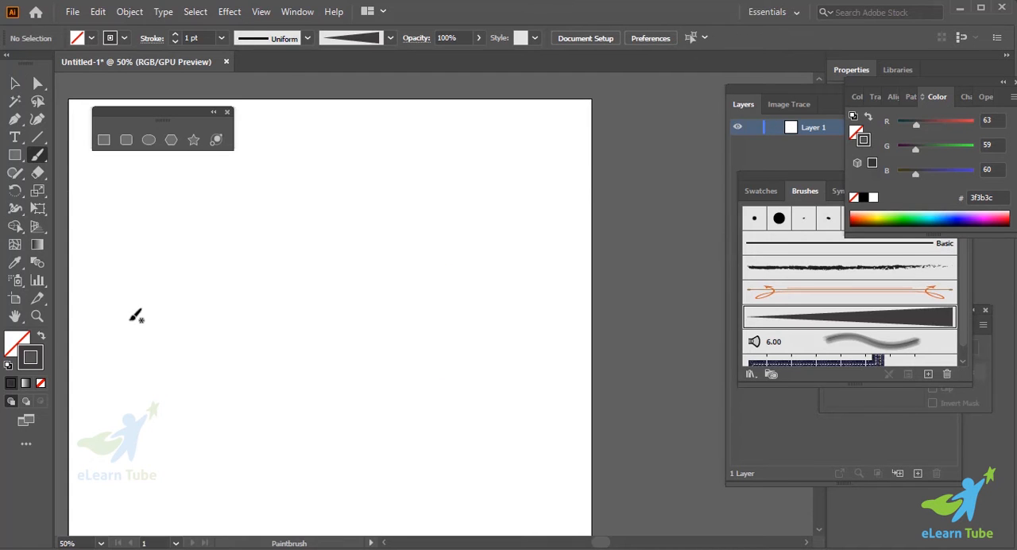
mouse_move(99, 314)
left_mouse_down()
mouse_move(134, 266)
mouse_move(570, 297)
mouse_move(609, 253)
left_mouse_up()
scroll(605, 310, "left", 1)
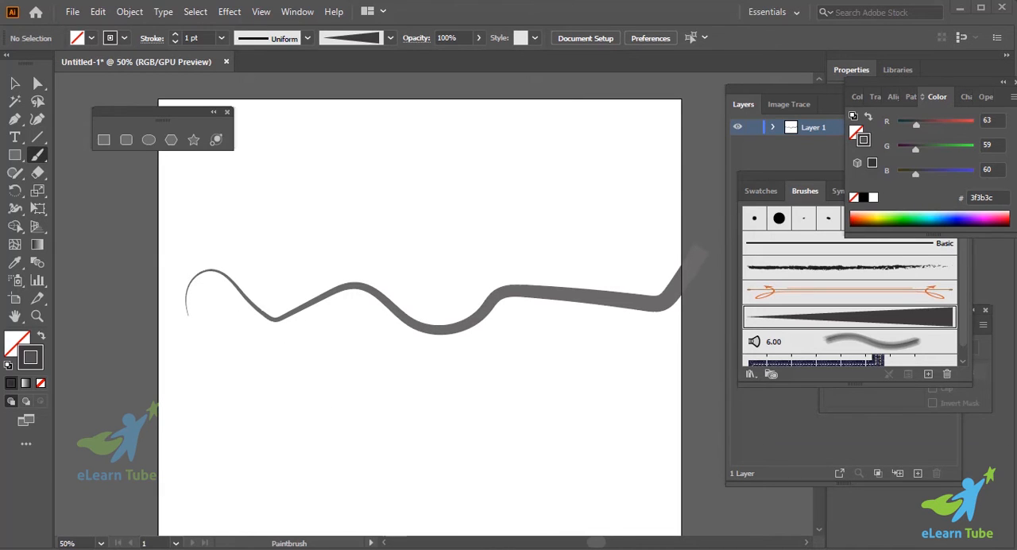
left_click(976, 548)
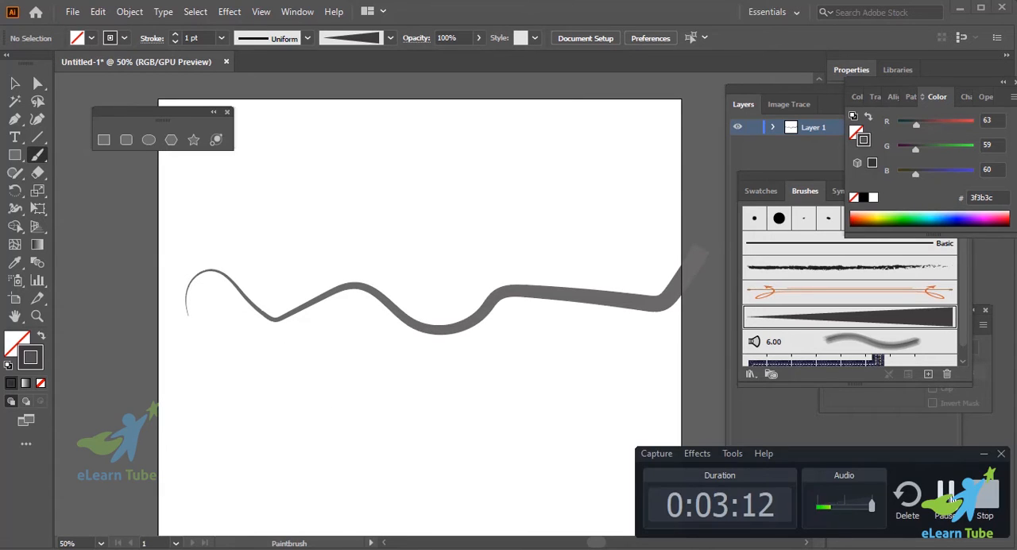
left_click(950, 498)
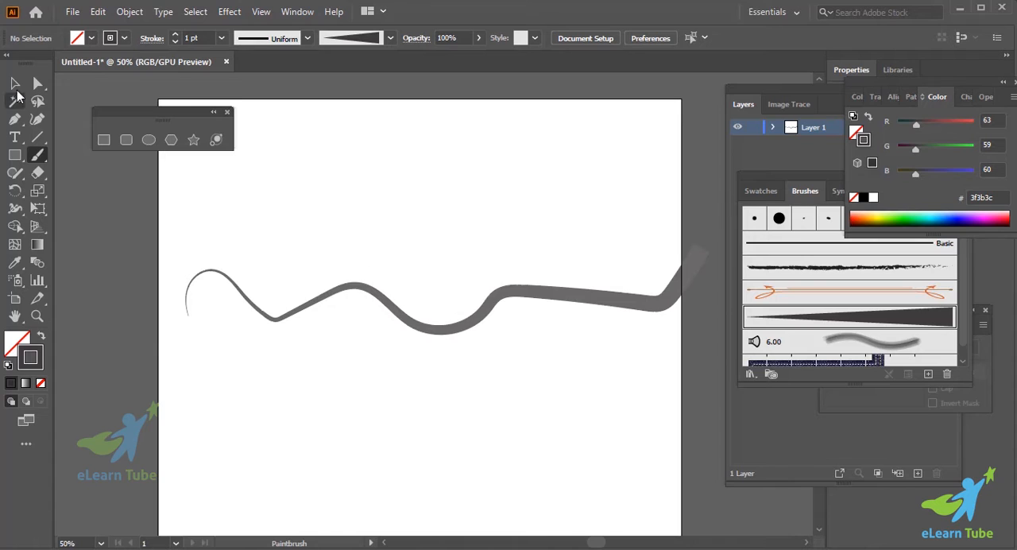
- Select the long wavy stroke and increase its stroke weight to 5 pt
left_click(14, 83)
left_click(334, 295)
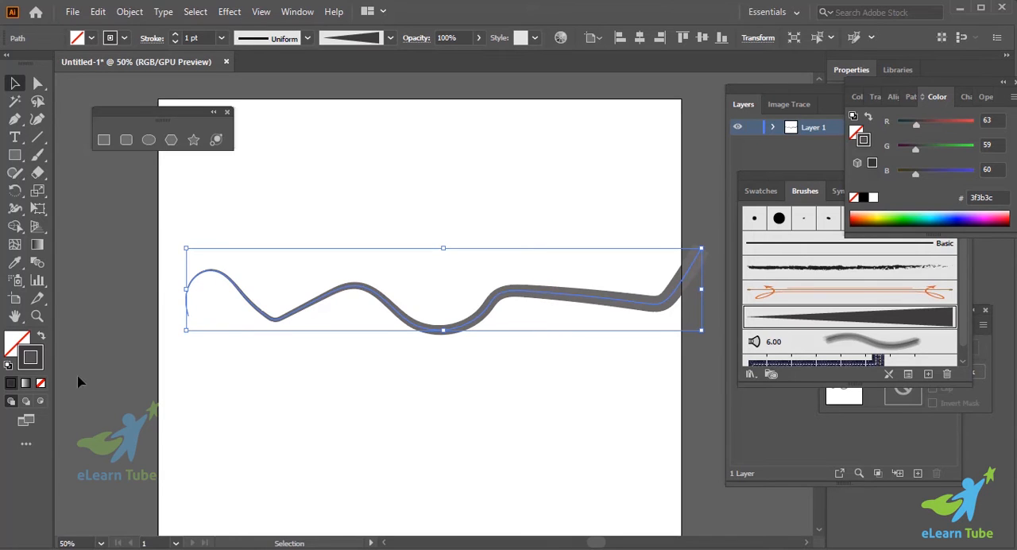
left_click(177, 37)
left_click(177, 37)
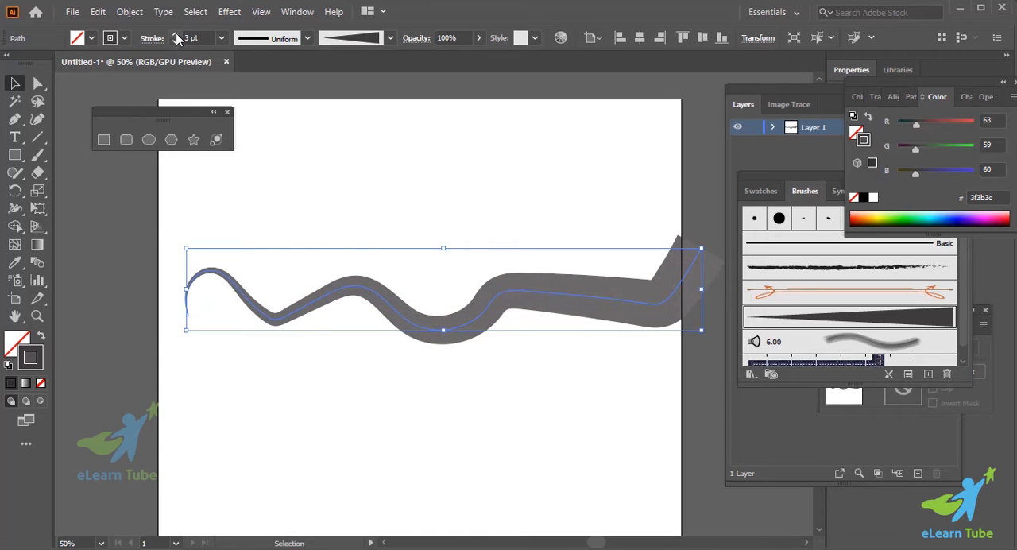
left_click(177, 37)
left_click(176, 37)
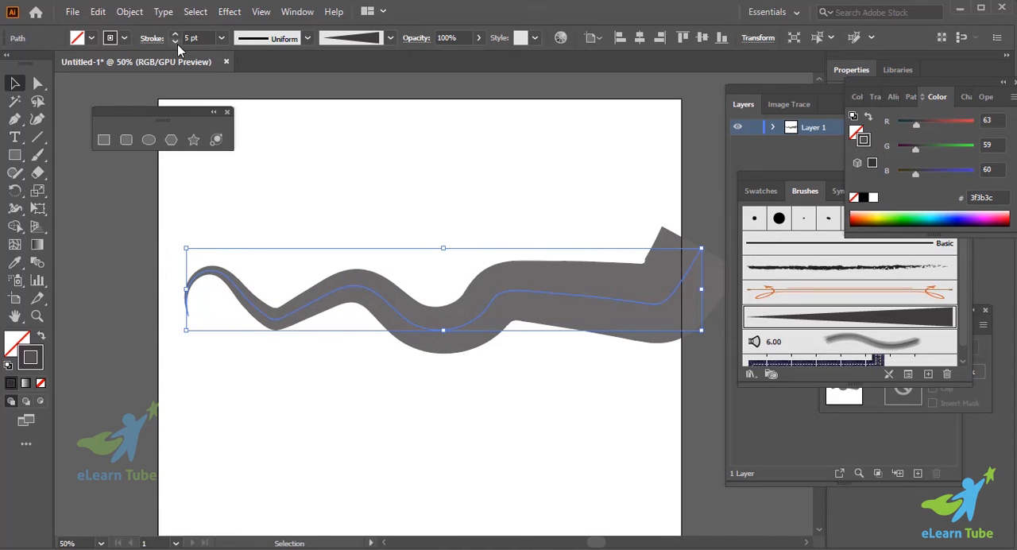
- Reduce the wavy stroke's weight to 0.5 pt
left_click(175, 42)
left_click(176, 42)
left_click(176, 42)
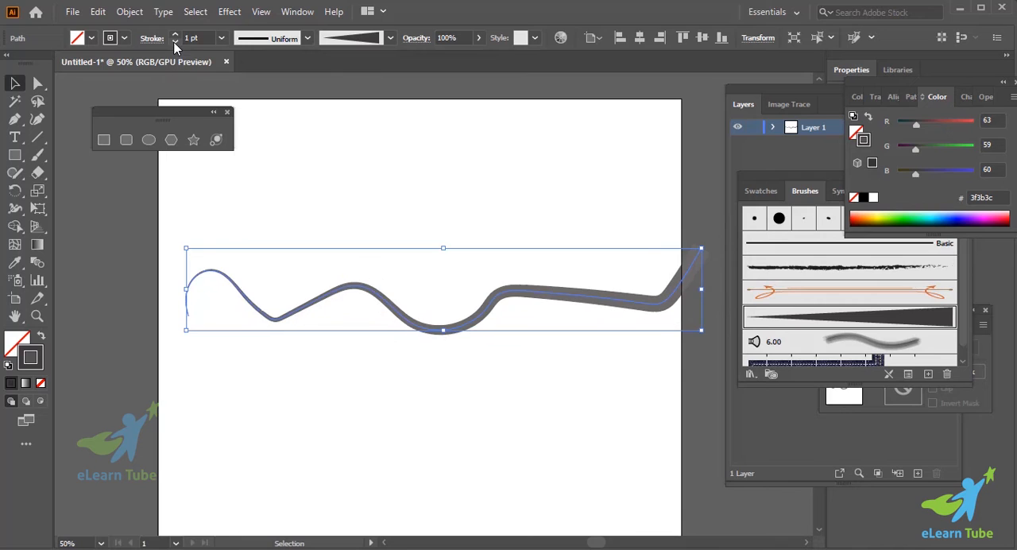
left_click(175, 42)
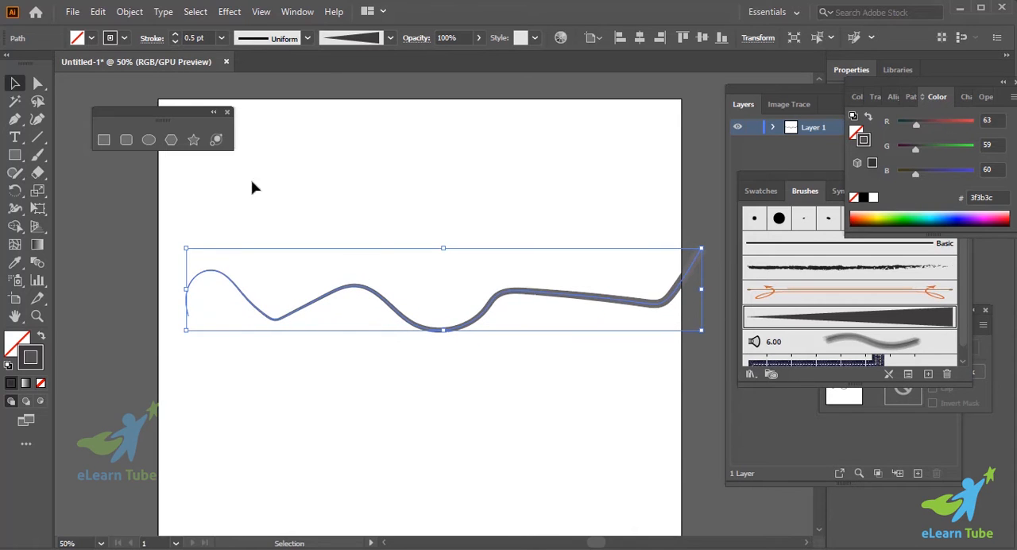
- Set the wavy stroke's weight to 4 pt and shift the stroke slightly up and to the left
left_click(350, 368)
left_click_drag(368, 271, 397, 343)
left_click(175, 35)
left_click(175, 35)
left_click(175, 35)
left_click(175, 35)
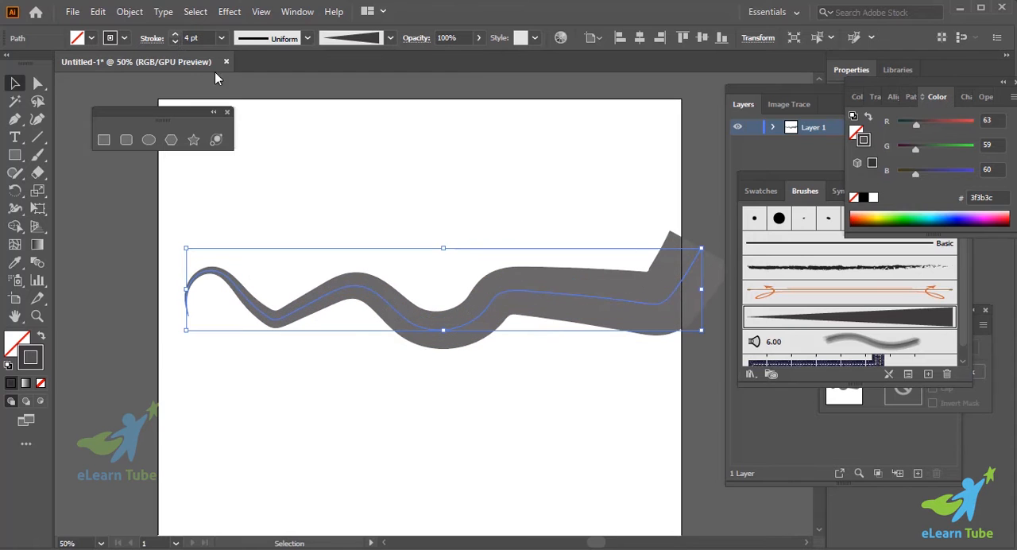
left_click(475, 393)
mouse_move(452, 319)
left_mouse_down()
mouse_move(419, 324)
mouse_move(437, 316)
left_mouse_up()
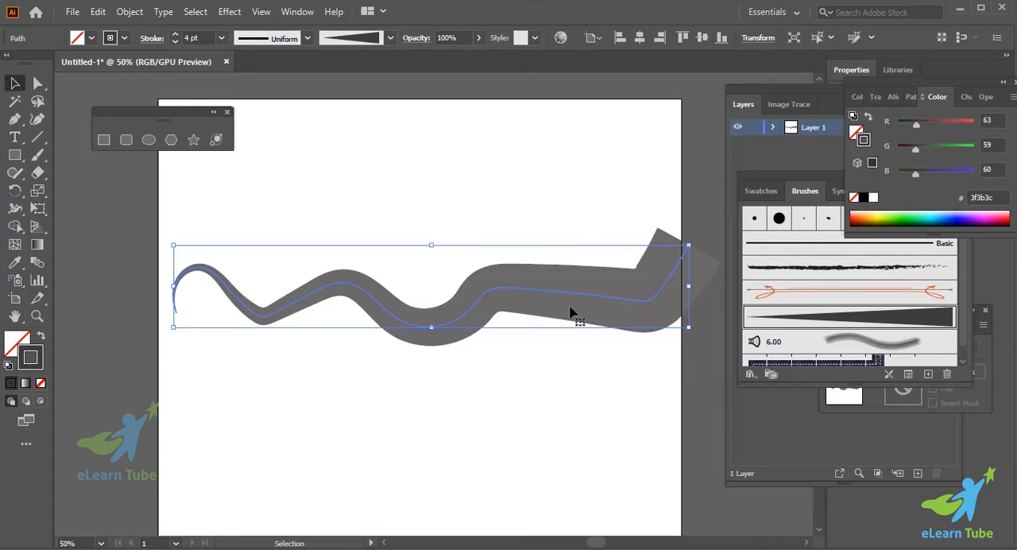
- Reverse the tapered art brush's direction to point left and save it as a new copy, leaving existing strokes as they are
double_click(831, 321)
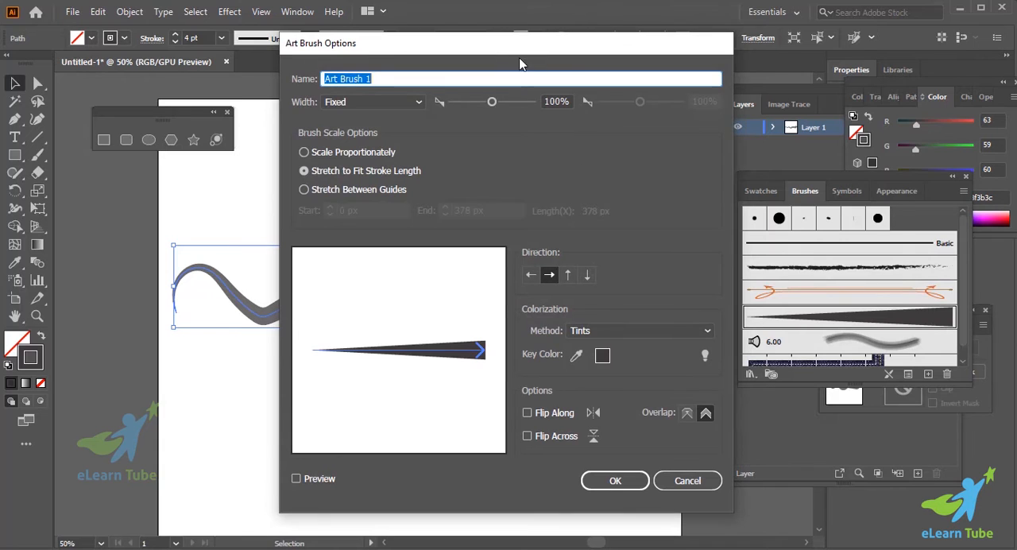
mouse_move(482, 54)
left_mouse_down()
mouse_move(654, 58)
mouse_move(703, 46)
left_mouse_up()
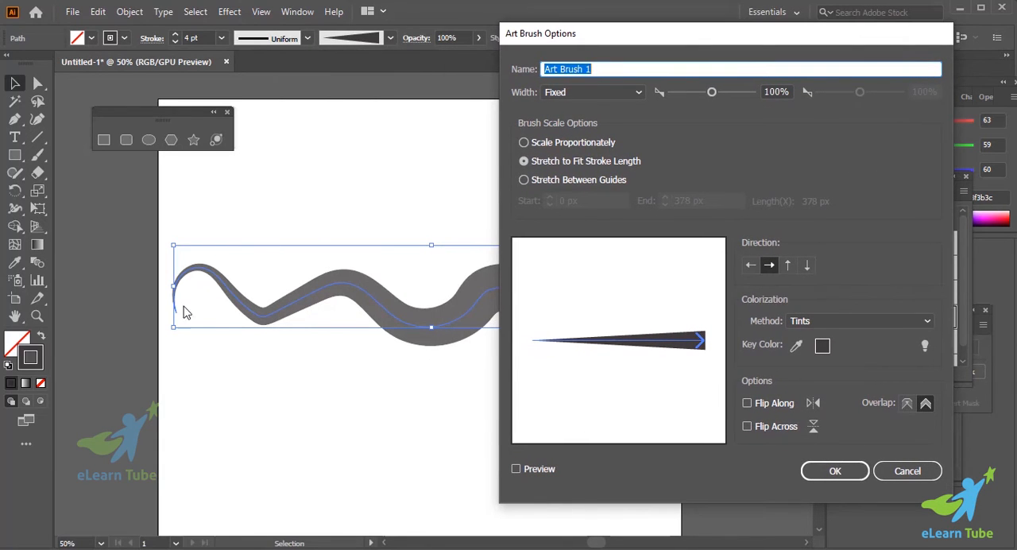
left_click(751, 266)
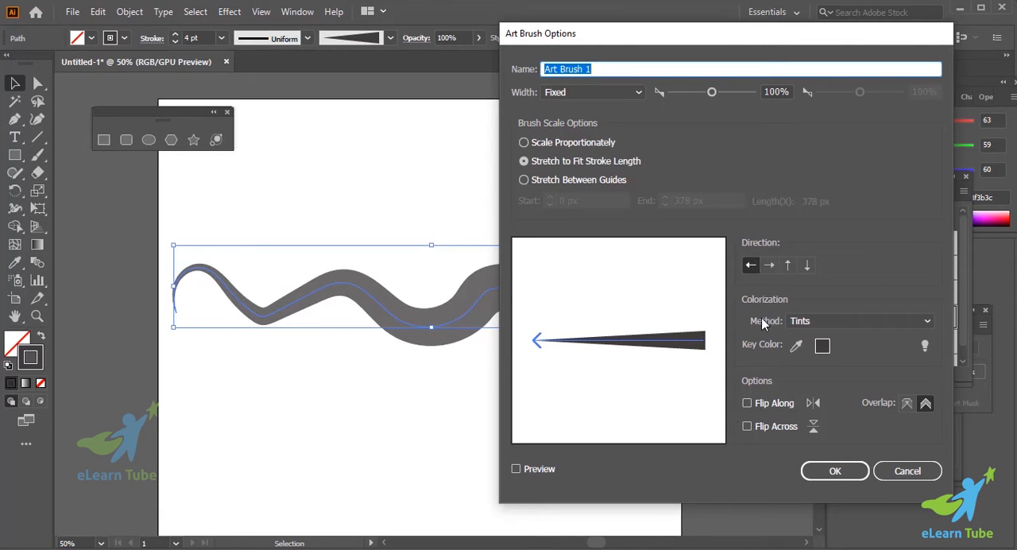
left_click(517, 470)
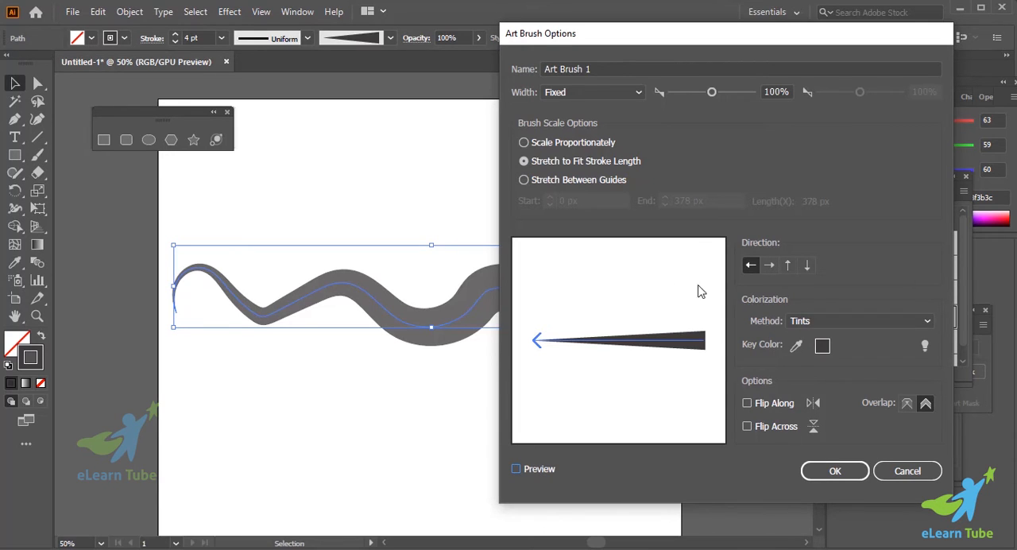
left_click(836, 472)
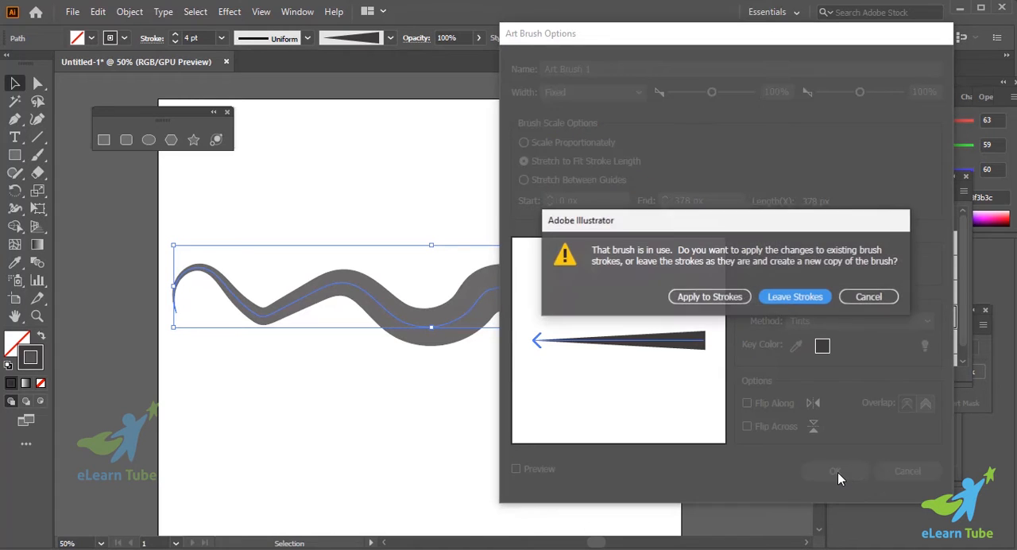
left_click(788, 300)
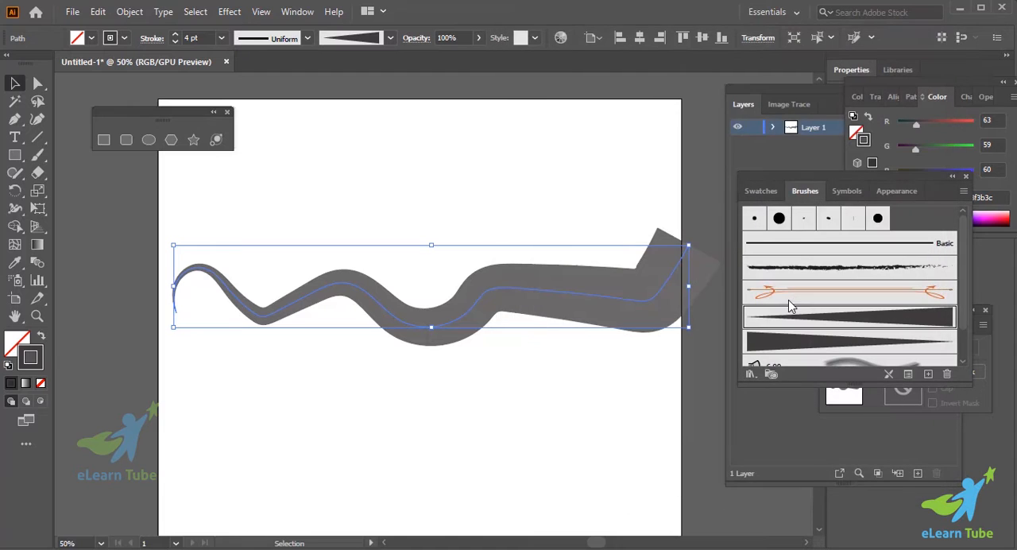
- Try the reversed tapered brush on the wavy stroke and reapply the original tapered brush
left_click(552, 357)
scroll(551, 356, "down", 1)
left_click(529, 281)
scroll(554, 328, "down", 2)
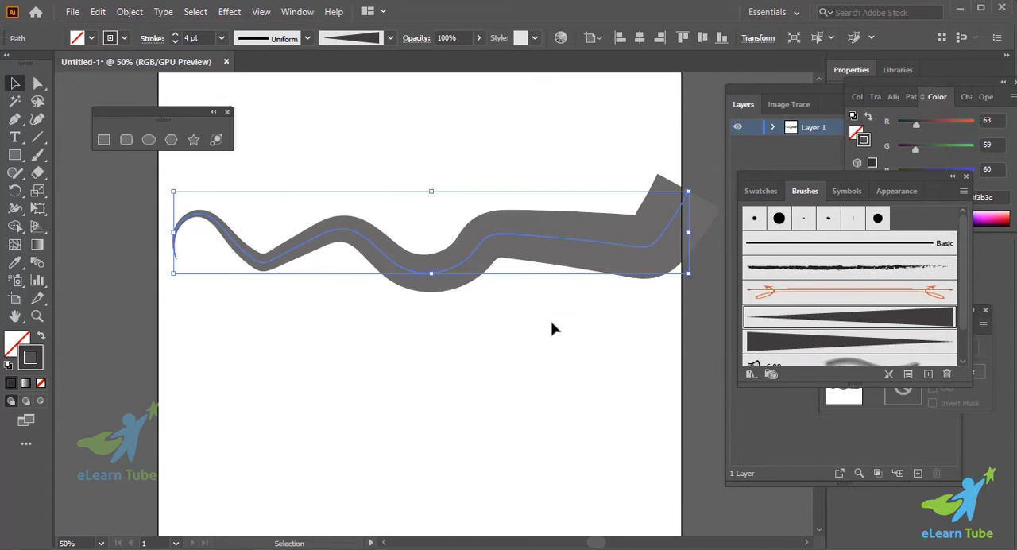
left_click(837, 351)
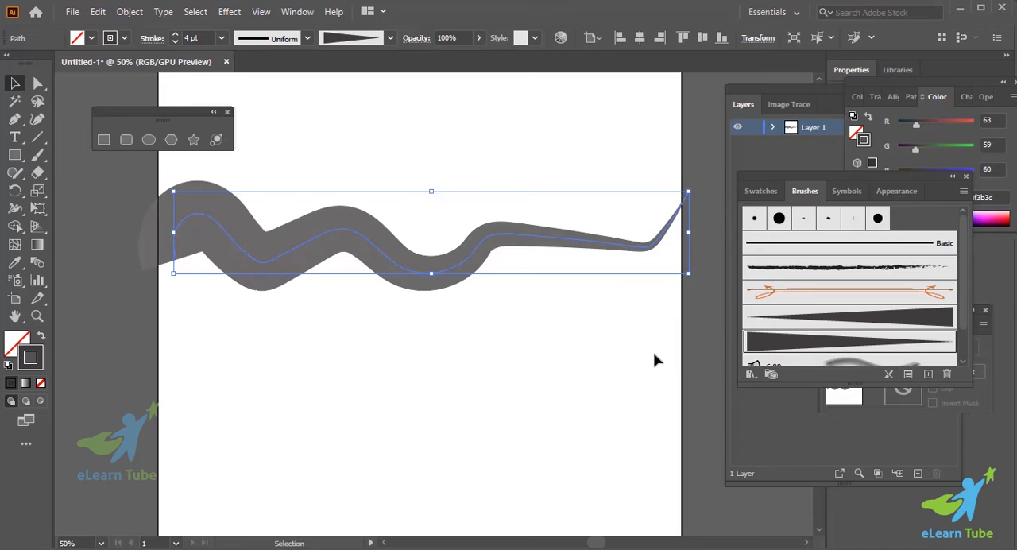
left_click(820, 320)
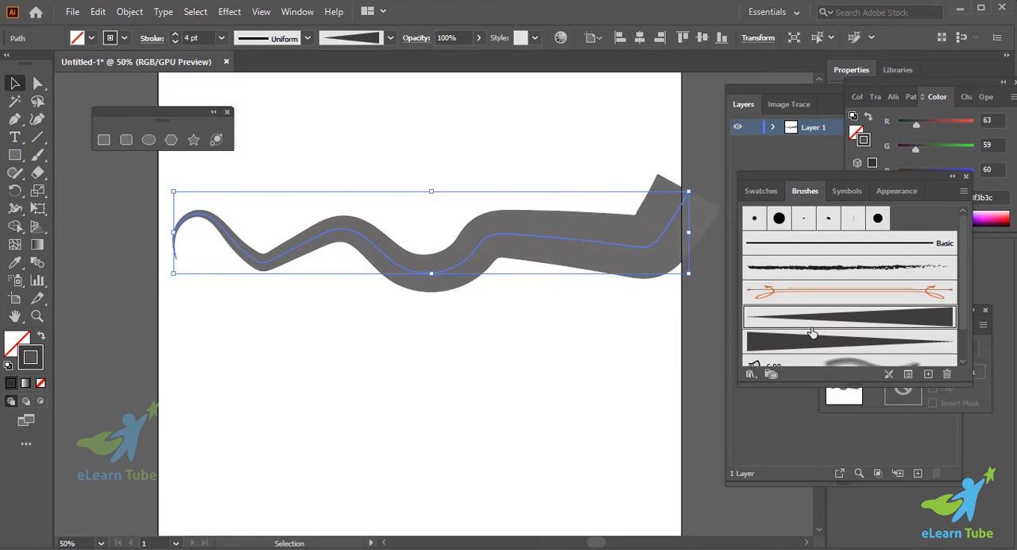
- Compare the two tapered brushes on the wavy stroke, leave the left-pointing copy applied, and deselect the stroke
left_click(821, 343)
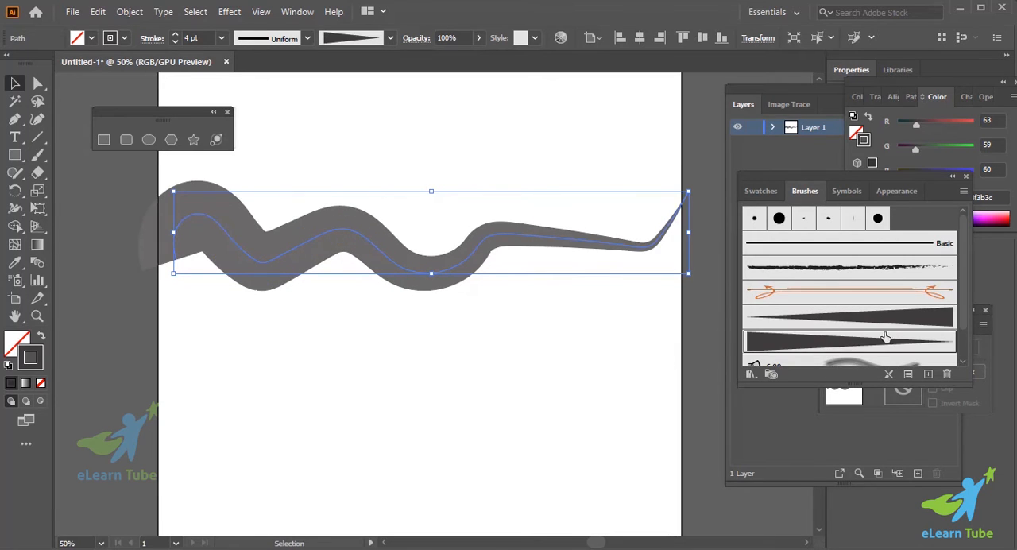
left_click(836, 320)
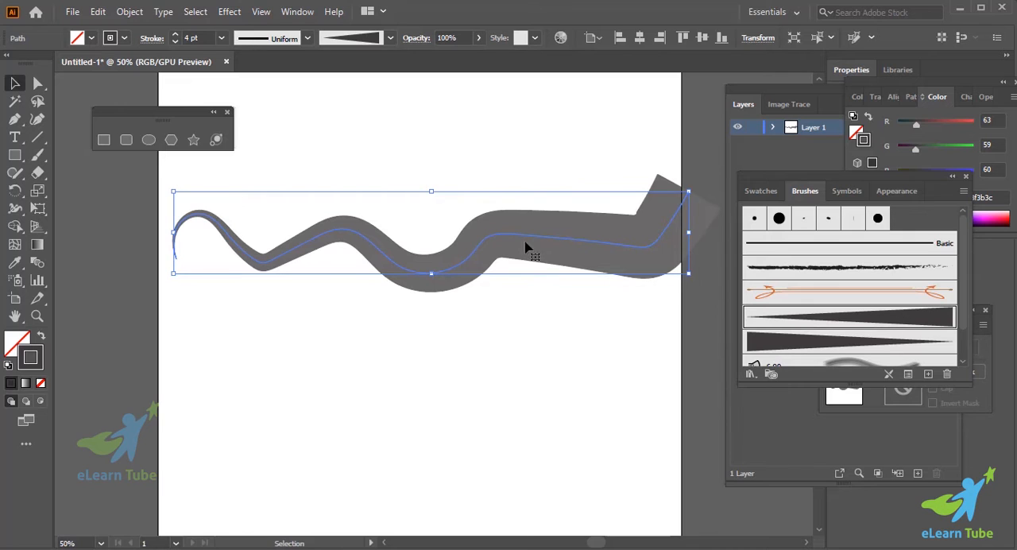
left_click(795, 345)
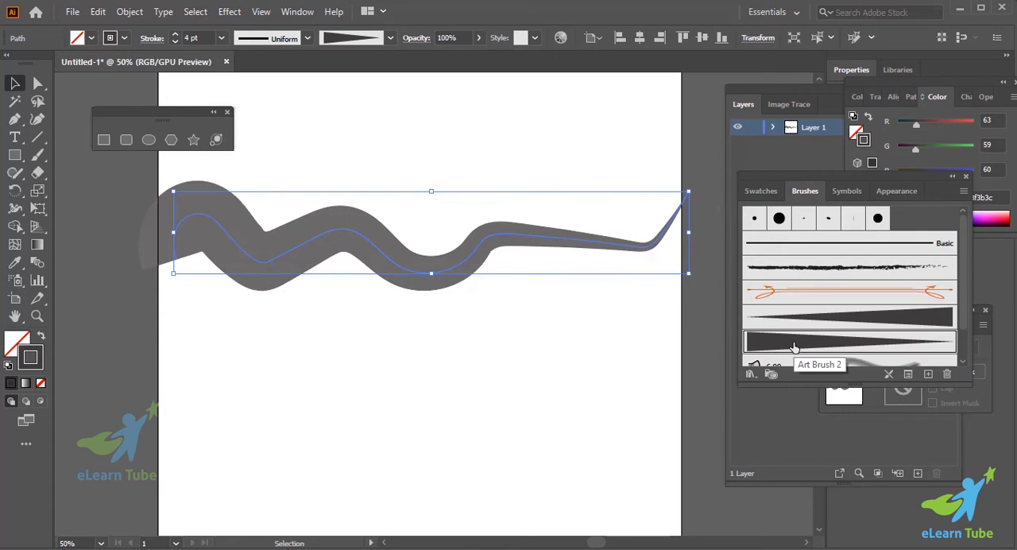
left_click(540, 360)
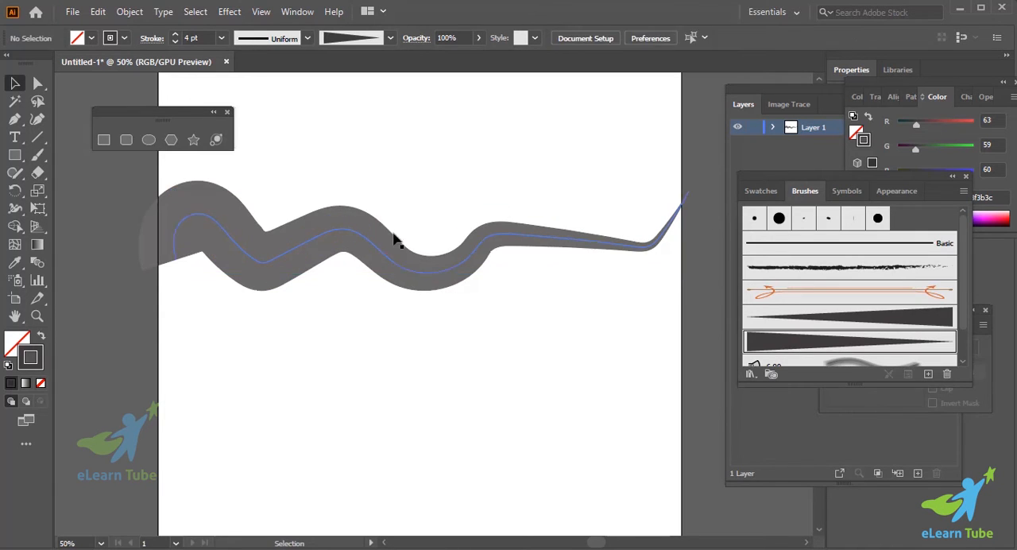
left_click_drag(545, 187, 559, 343)
left_click(436, 259)
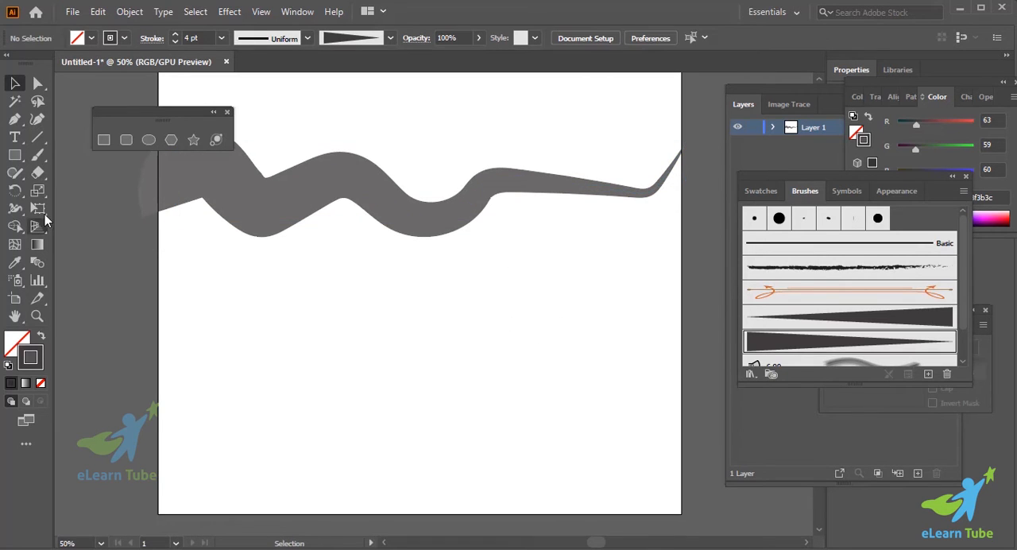
- Paint two curved strokes below the wavy one with the reversed tapered brush, one drawn leftward and one rightward
left_click(38, 155)
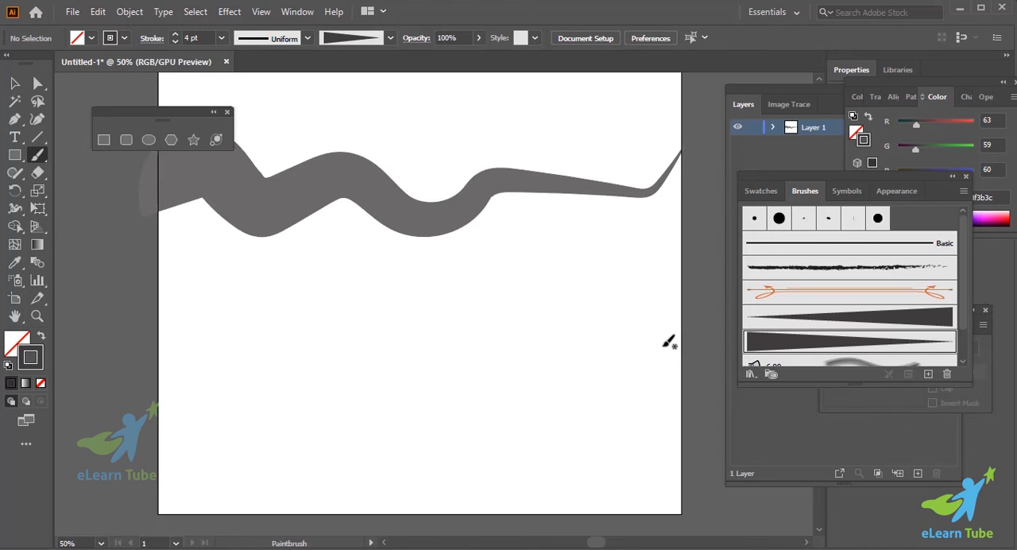
mouse_move(670, 341)
left_mouse_down()
mouse_move(422, 359)
mouse_move(282, 323)
left_mouse_up()
left_click_drag(211, 306, 566, 247)
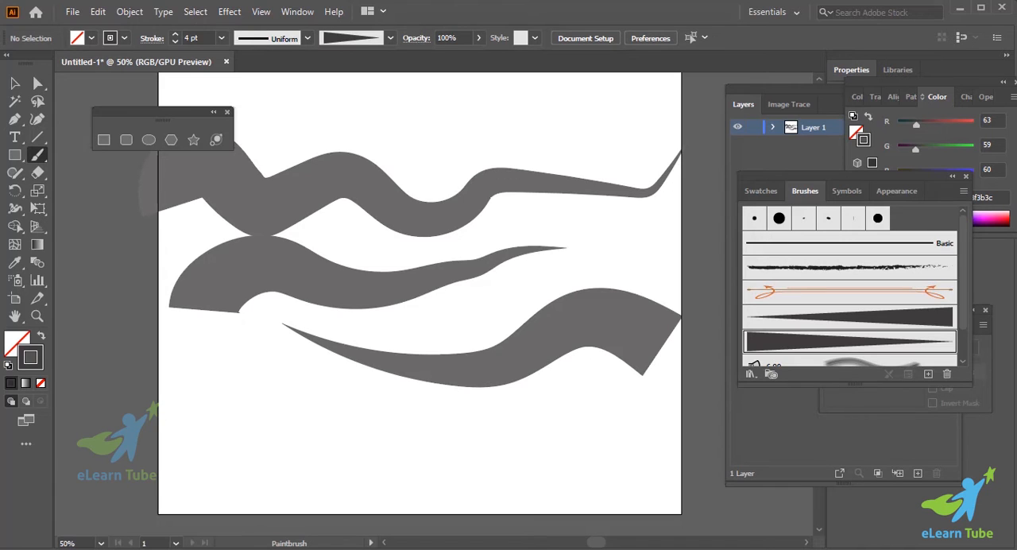
mouse_move(178, 549)
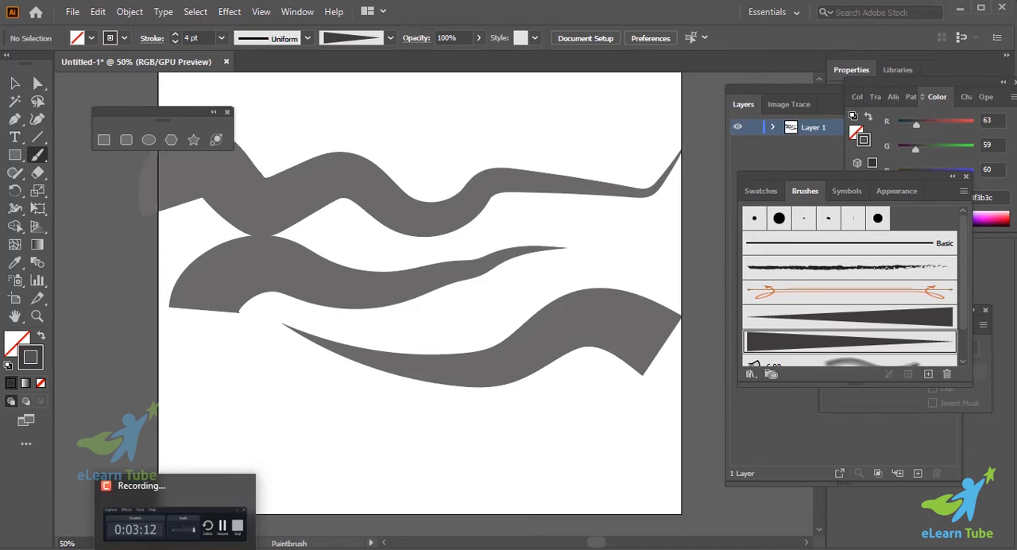
left_click(178, 517)
left_click(951, 511)
left_click(954, 511)
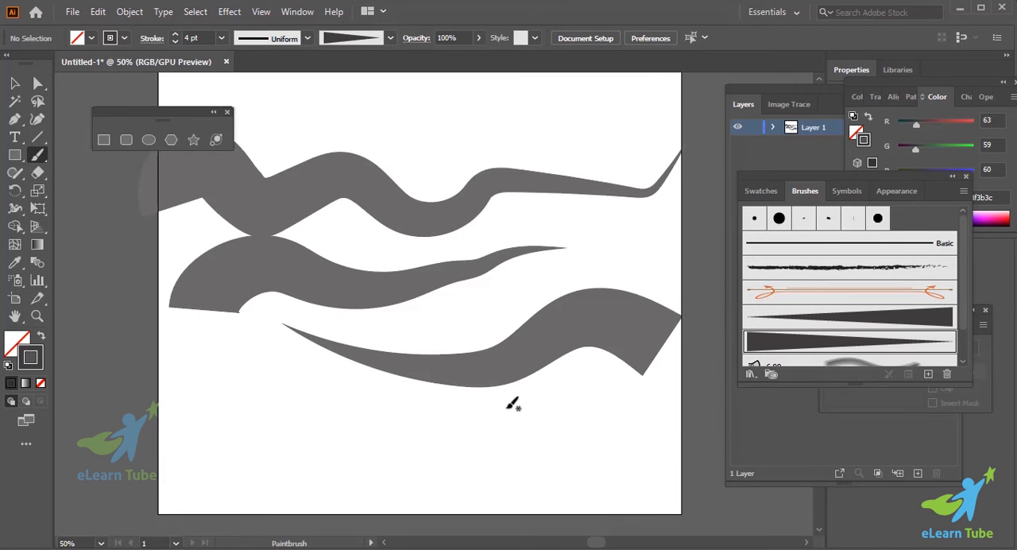
- Paint another short curved stroke from left to right near the artboard's lower edge with the reversed tapered brush
scroll(516, 403, "down", 1)
left_click_drag(264, 395, 556, 362)
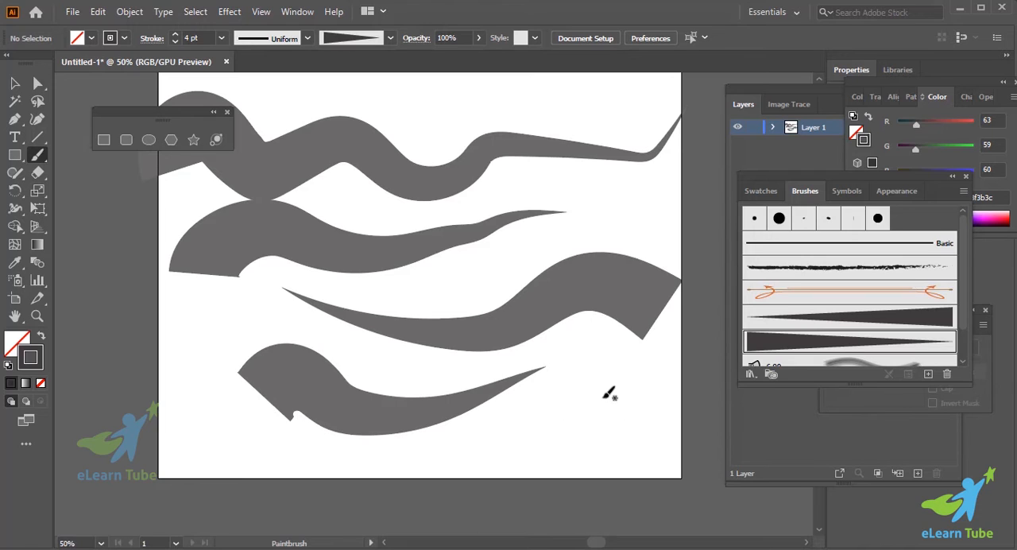
- Delete the wavy stroke, the curved stroke beneath it and the bottom stroke, keeping only the one drawn leftward
scroll(609, 393, "up", 1)
left_click(14, 82)
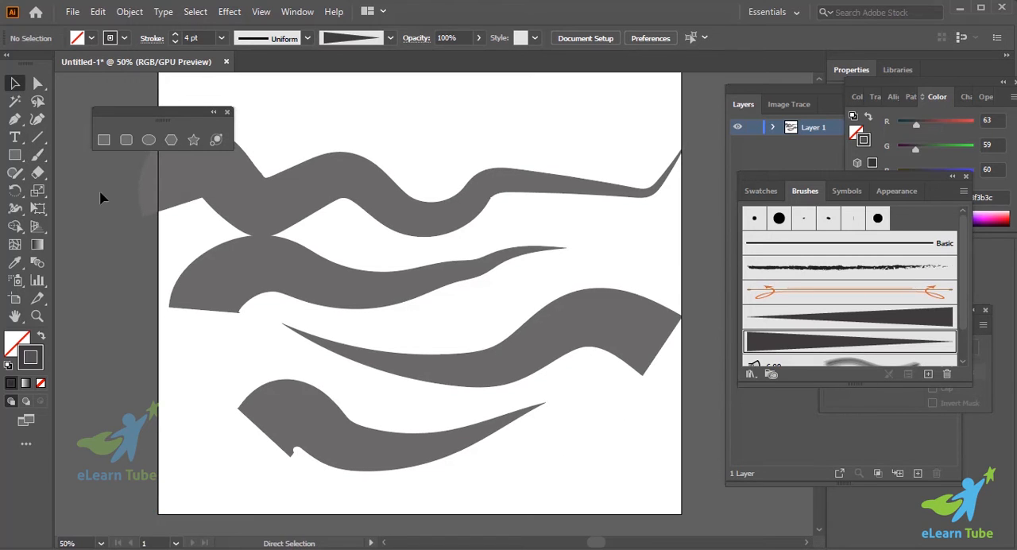
key("ctrl+minus")
key("ctrl+minus")
key("ctrl+equal")
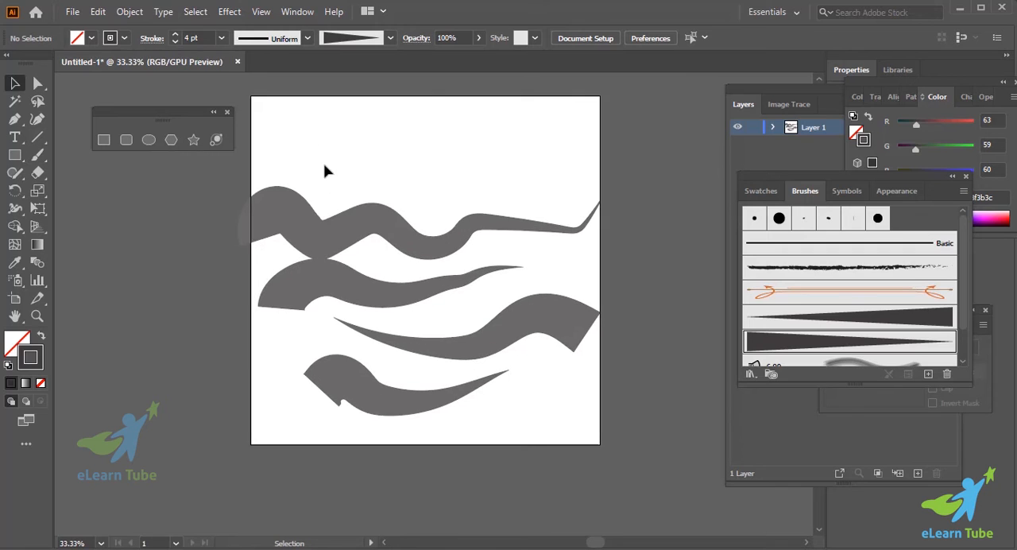
left_click_drag(326, 171, 386, 291)
key("Delete")
left_click(369, 391)
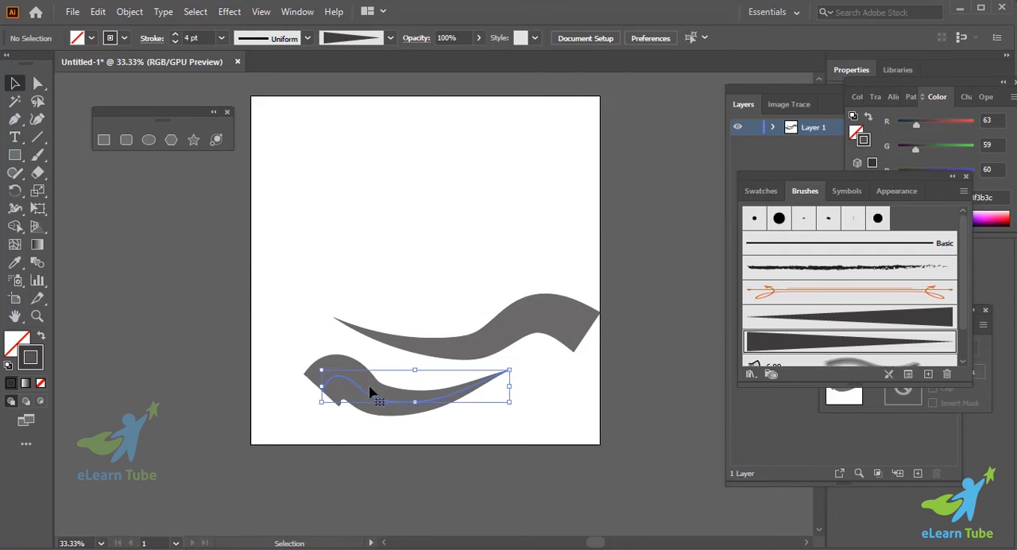
key("Delete")
- Move the remaining stroke toward the middle of the artboard and scale it up proportionally to nearly the artboard's width
left_click(498, 334)
mouse_move(498, 334)
left_mouse_down()
mouse_move(425, 246)
mouse_move(437, 256)
left_mouse_up()
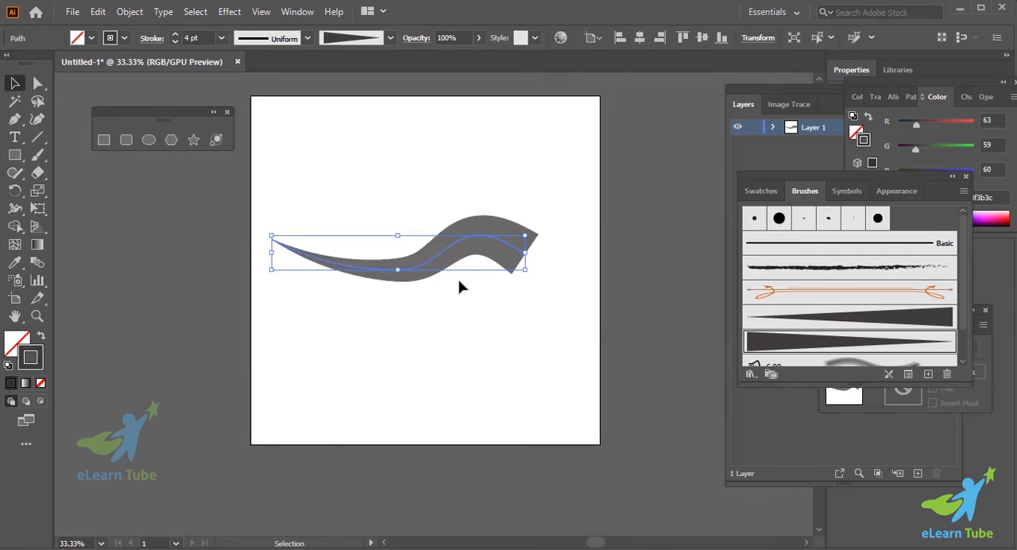
left_click_drag(525, 269, 606, 346)
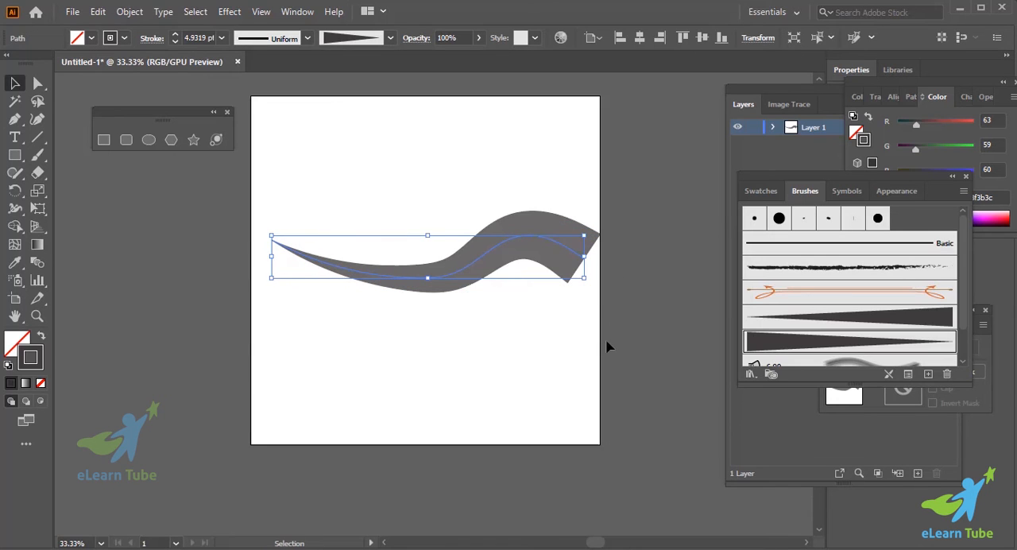
- Expand the appearance of the tapered stroke to turn it into a filled shape
left_click(573, 308)
left_click(515, 257)
key("a")
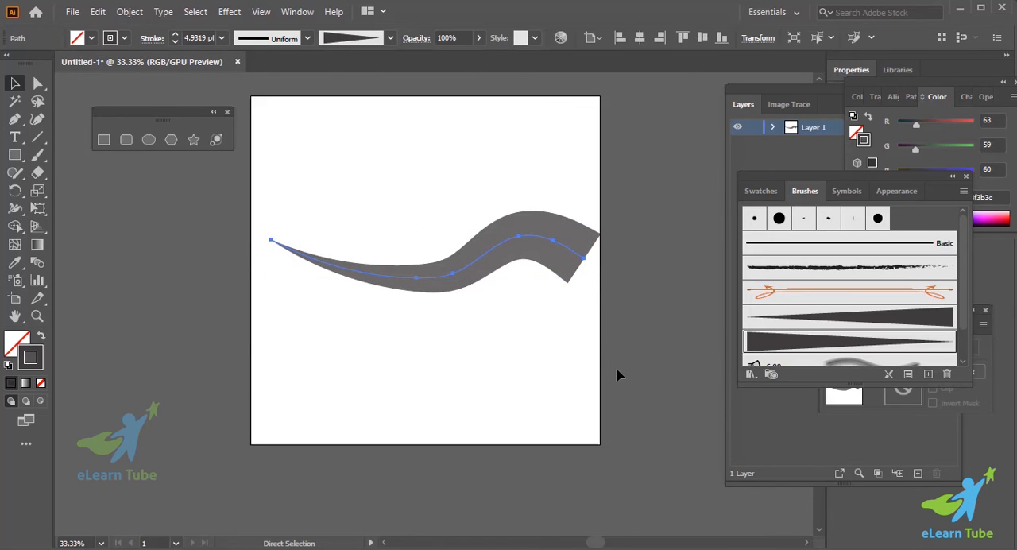
key("v")
key("ctrl+equal")
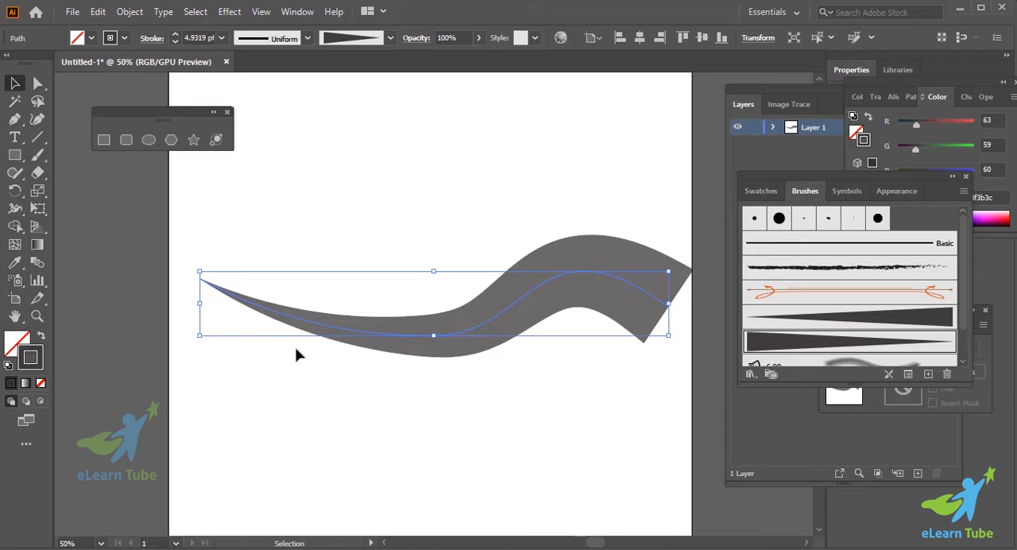
left_click(130, 11)
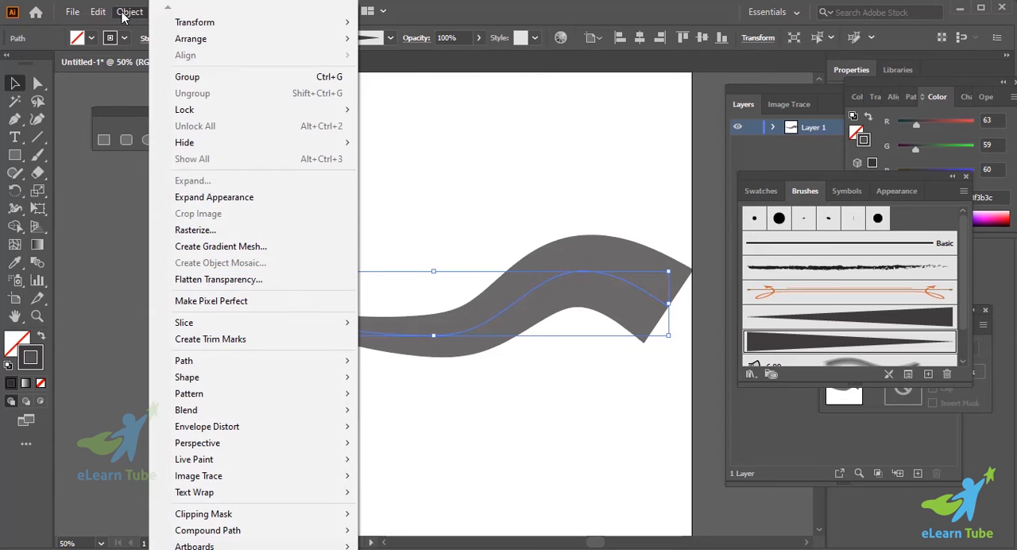
left_click(212, 205)
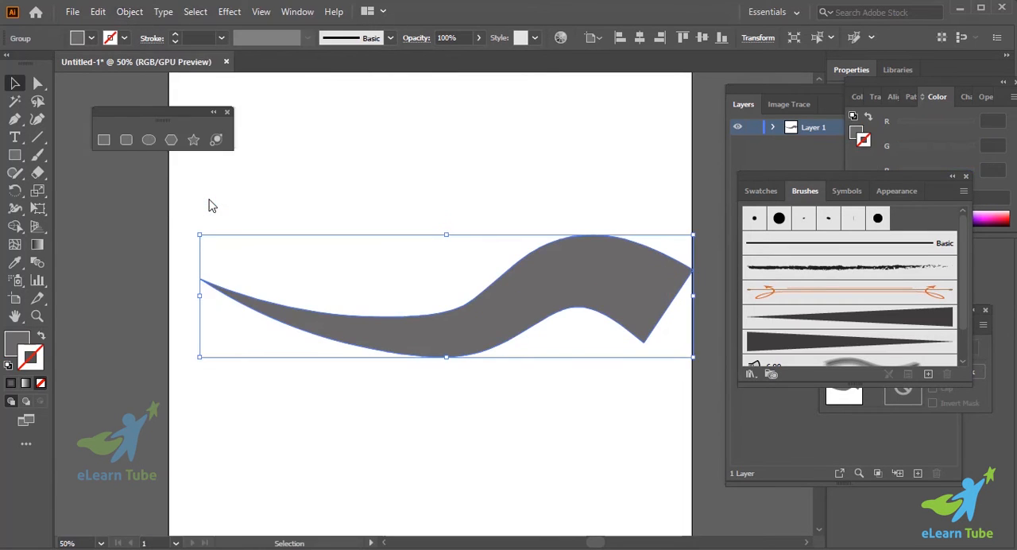
- Try a green fill (#00e727) and a blue fill (#000eff) on the expanded shape
left_click(19, 337)
left_click(599, 415)
left_click(591, 310)
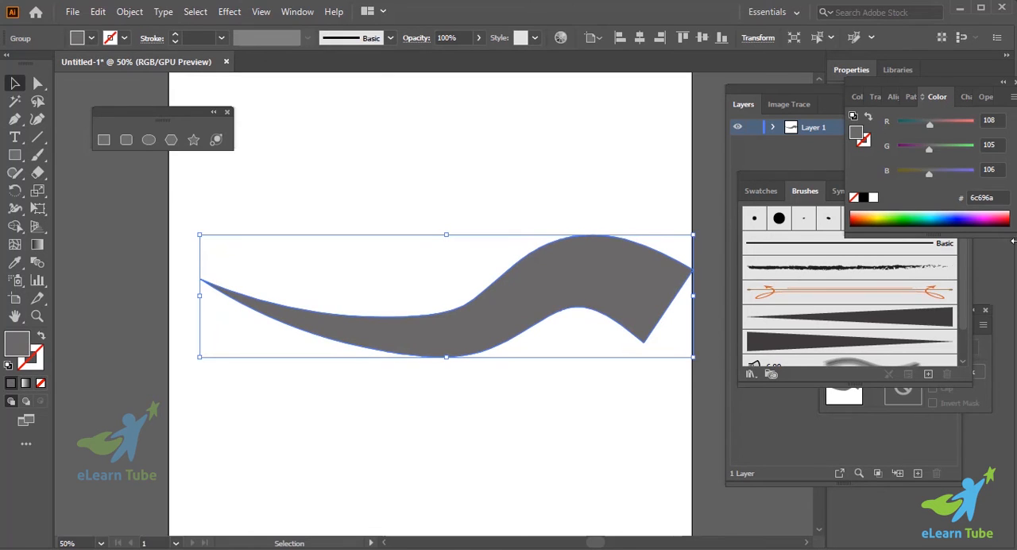
left_click(915, 214)
left_click(954, 216)
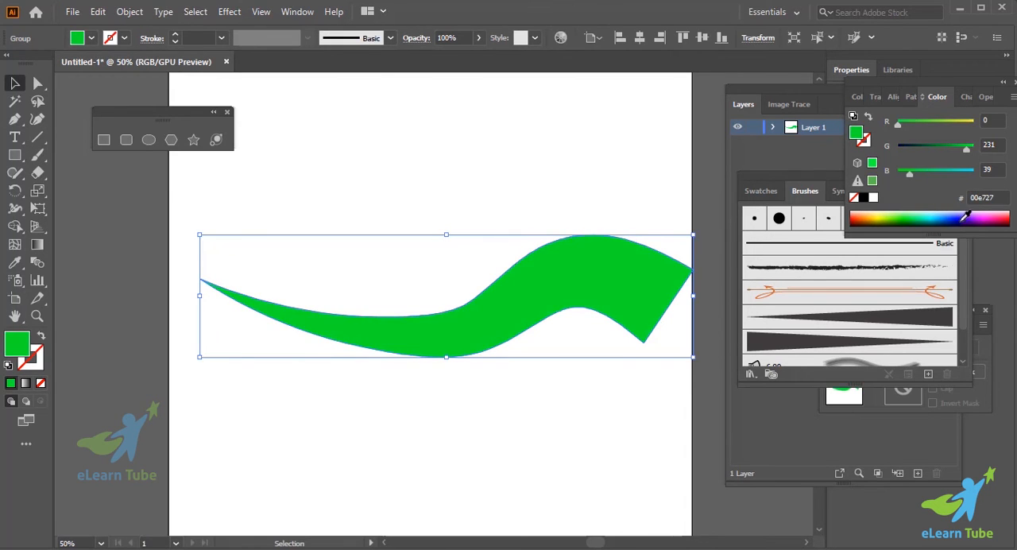
left_click(965, 217)
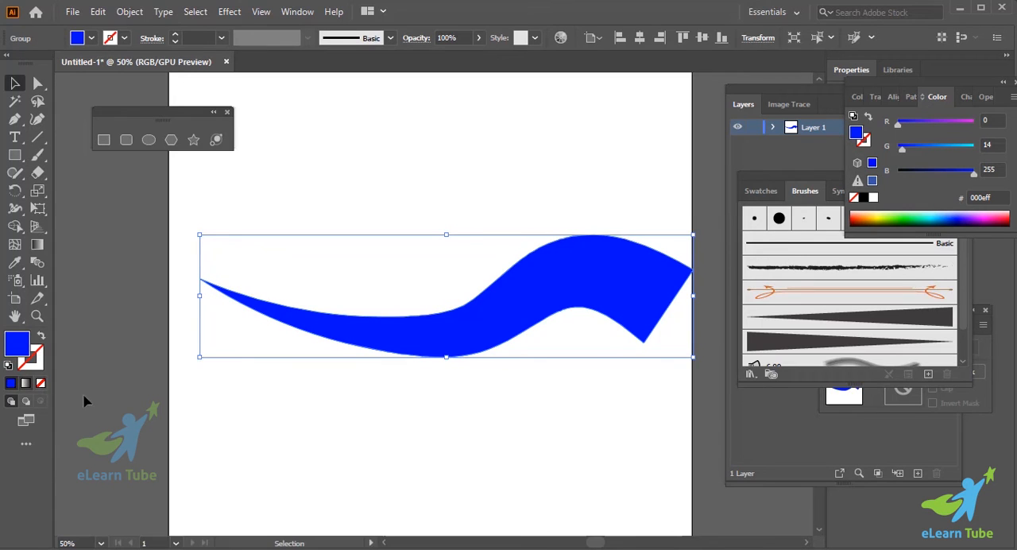
- Fill the expanded shape with a linear white-to-black gradient at 0° and deselect it
left_click(27, 384)
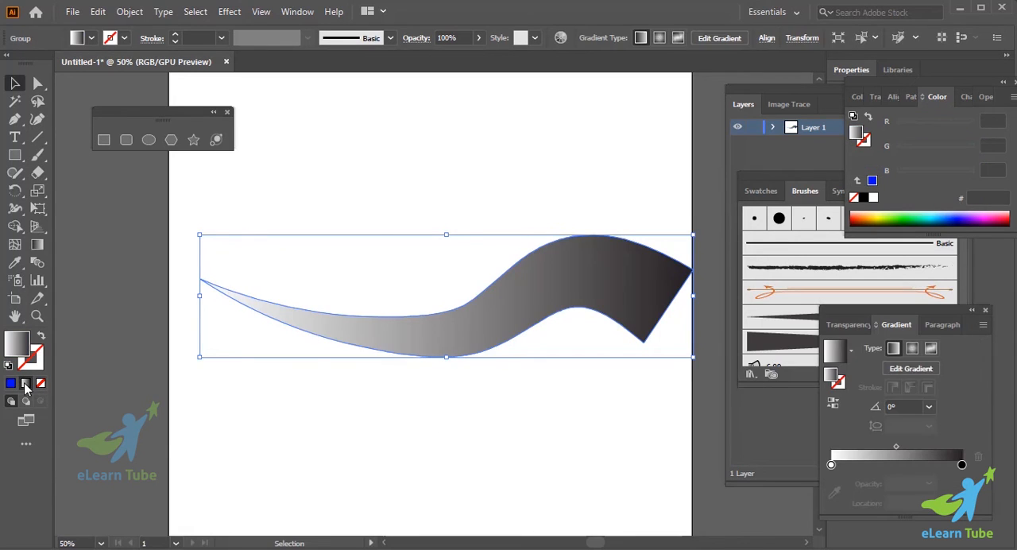
left_click(450, 415)
left_click(482, 343)
left_click(447, 409)
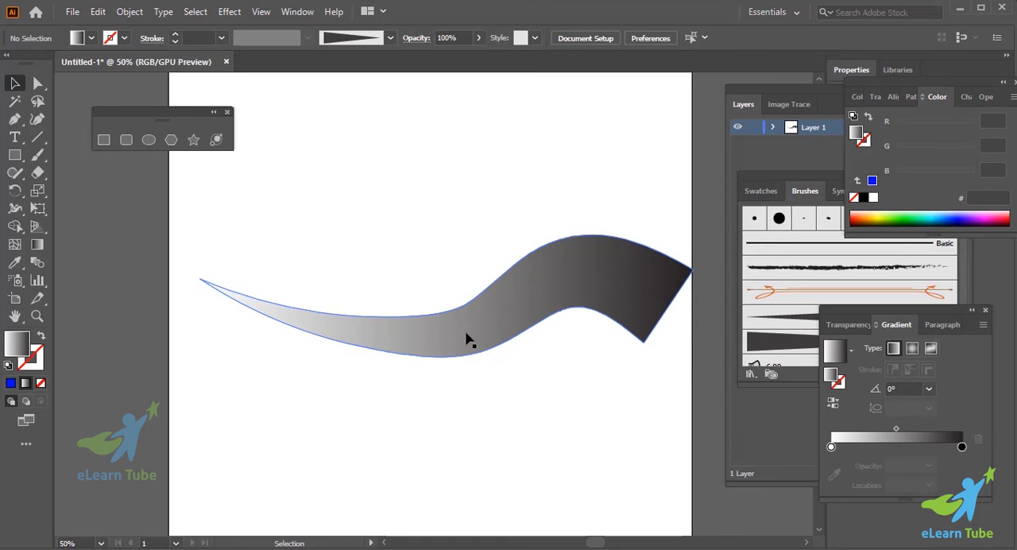
- Reposition the gradient-filled shape so that it lies fully within the artboard's width
scroll(466, 333, "up", 2)
scroll(466, 332, "down", 4)
left_click(469, 309)
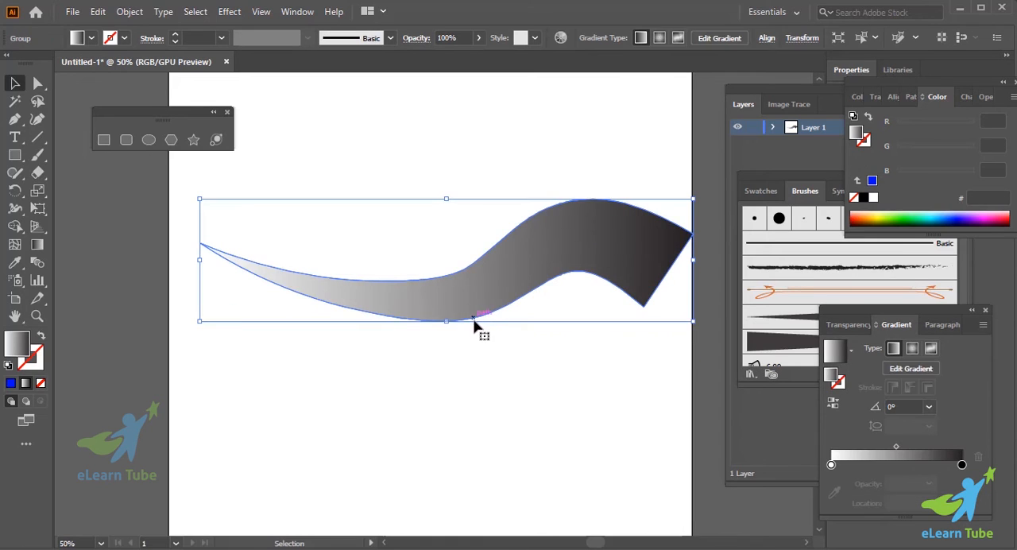
left_click_drag(442, 302, 368, 274)
left_click(434, 380)
scroll(432, 383, "down", 2)
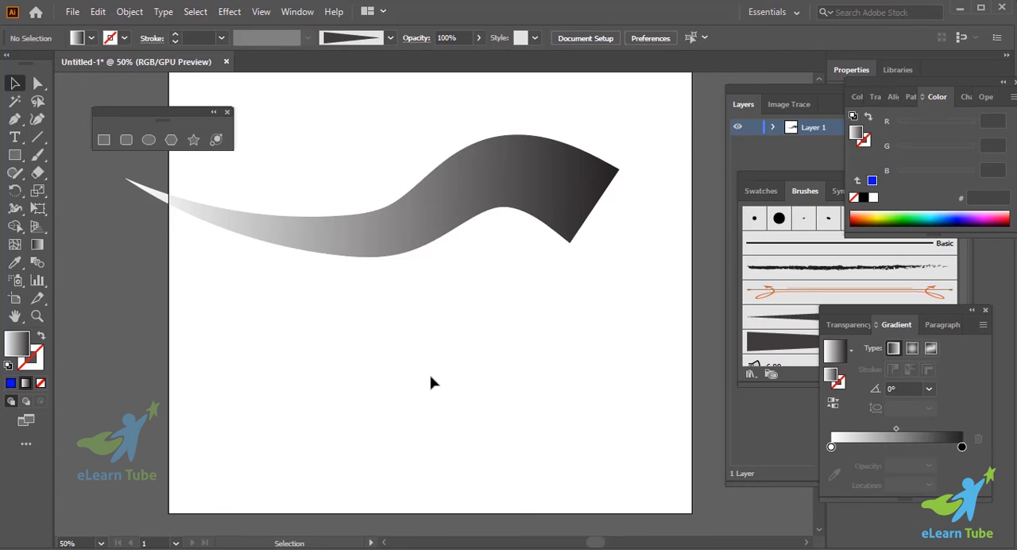
scroll(432, 382, "up", 3)
left_click_drag(387, 288, 449, 275)
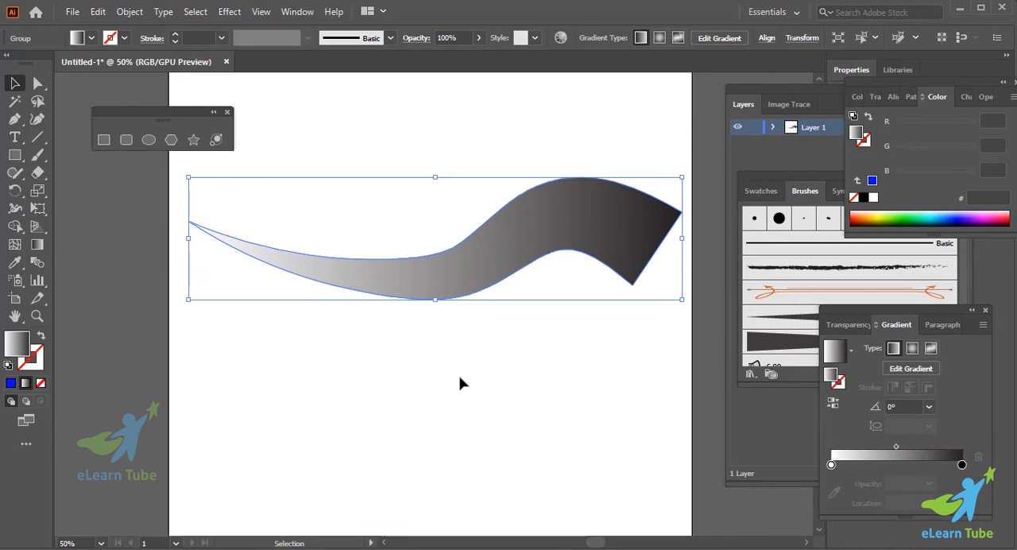
- Delete the gradient-filled shape to leave the artboard empty
scroll(461, 384, "down", 3)
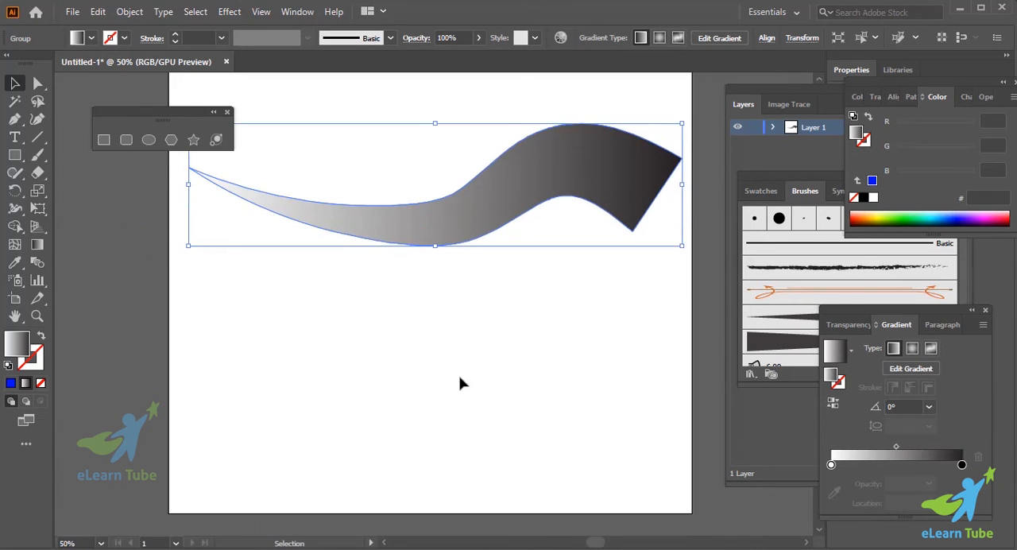
scroll(449, 326, "up", 1)
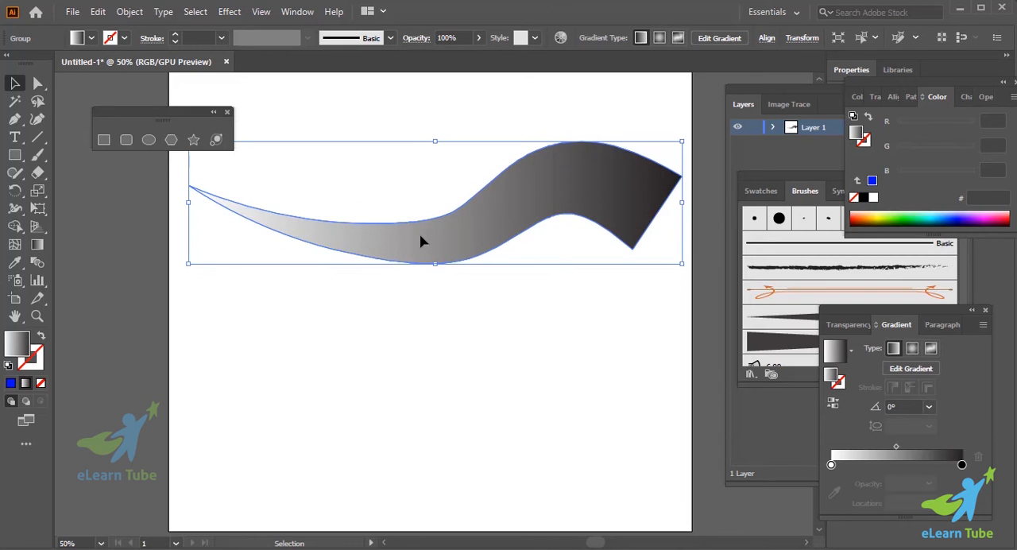
key("Delete")
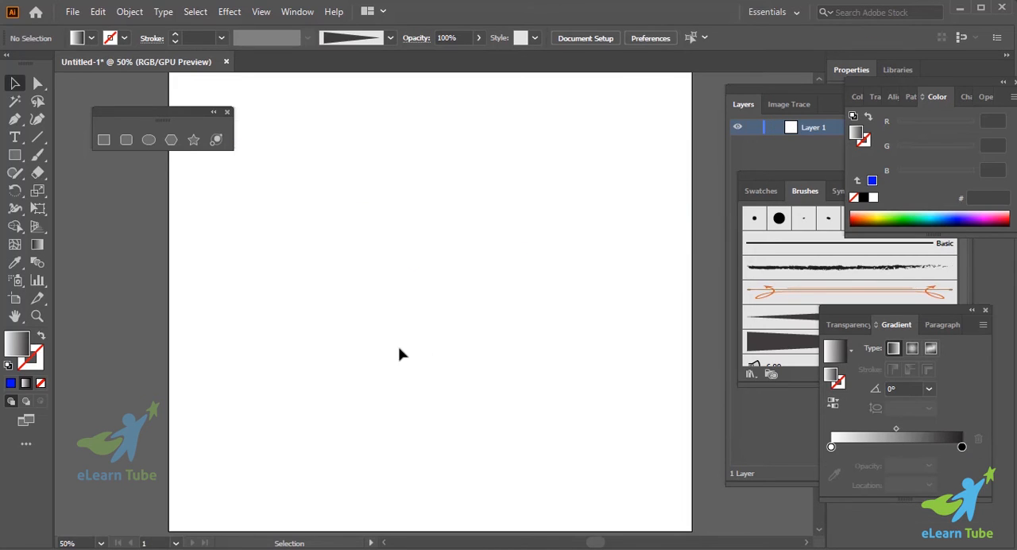
- Draw a slightly rotated five-pointed star with an outer radius of about 123 px in the artboard's upper-left area
left_click(193, 140)
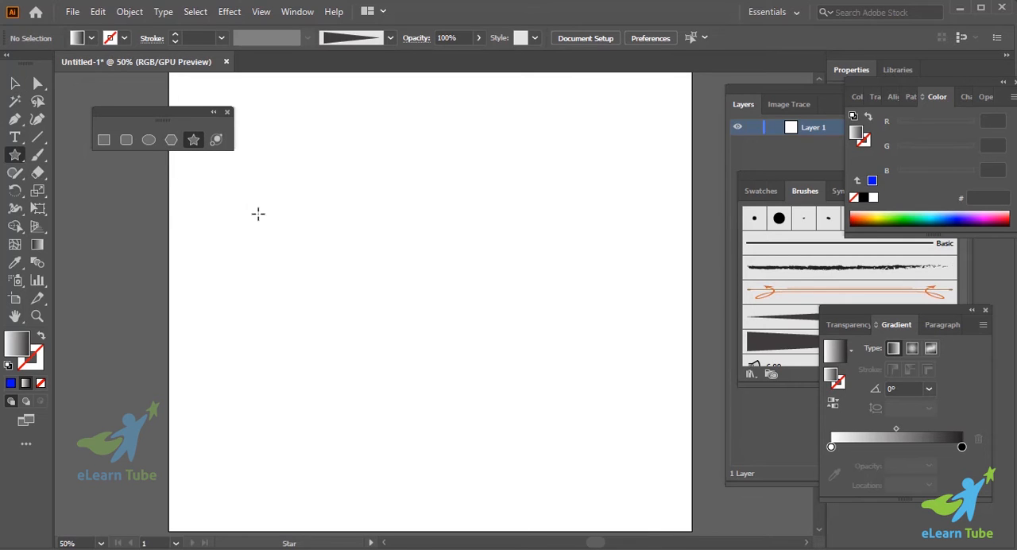
left_click_drag(258, 213, 311, 222)
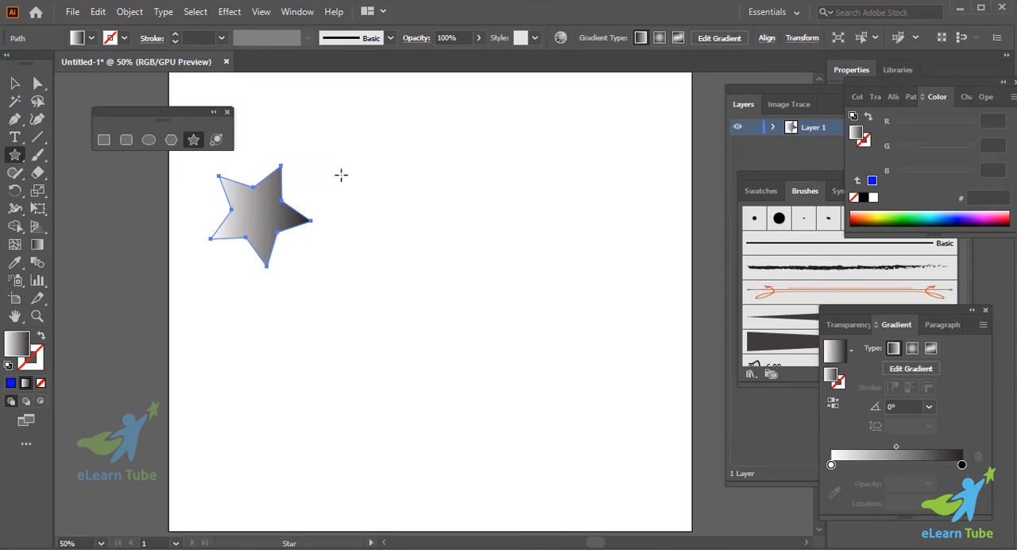
left_click(297, 178)
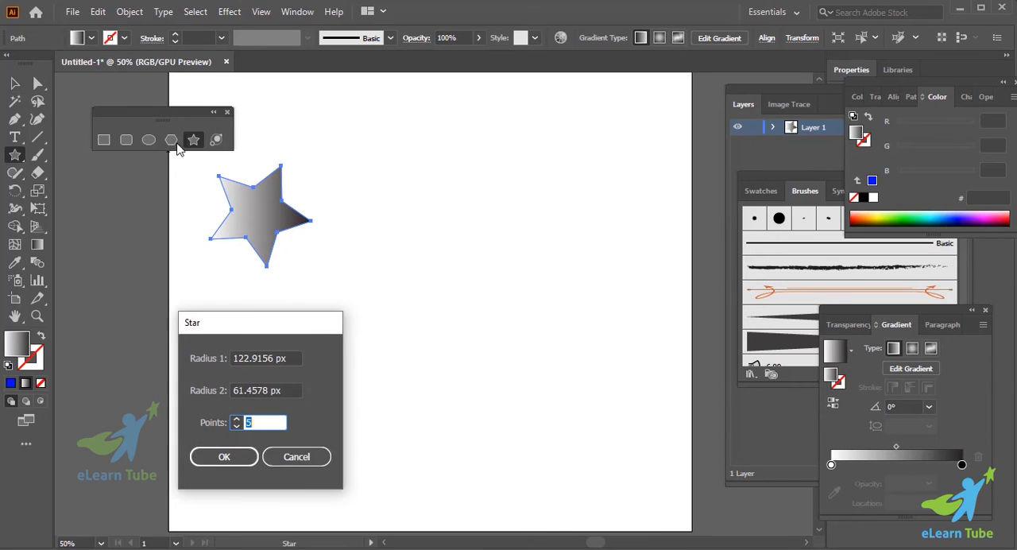
left_click(296, 457)
- Draw a large, slightly rotated hexagon to the right of the star and bring the brush list into full view
left_click(171, 139)
left_click_drag(462, 209, 585, 312)
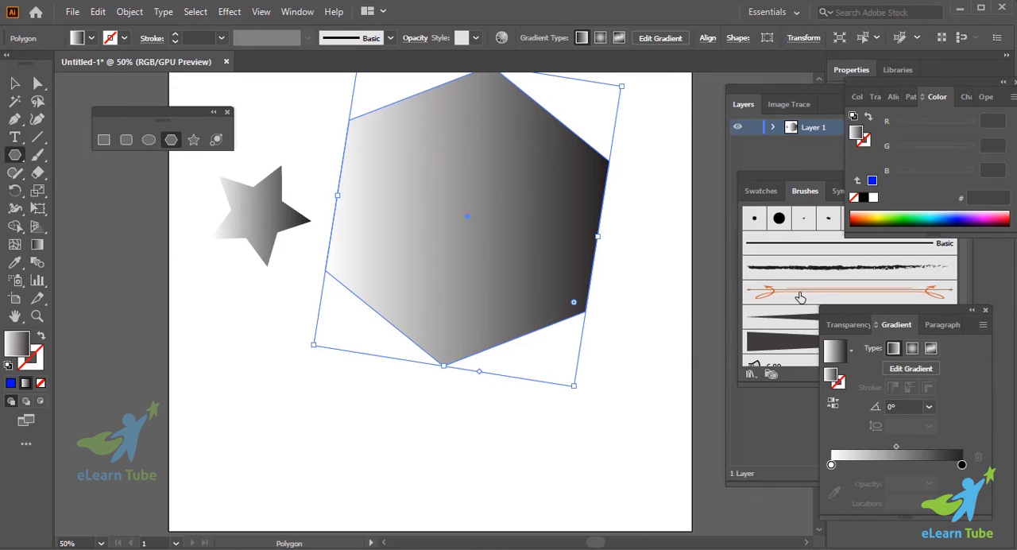
left_click(811, 194)
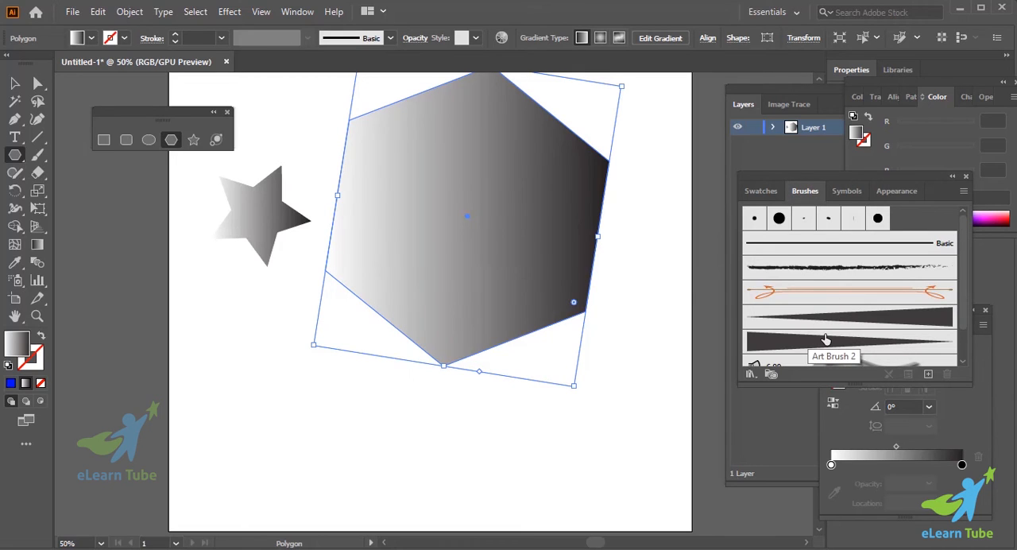
- Delete the large hexagon and the star to leave the artboard empty
scroll(528, 352, "up", 3)
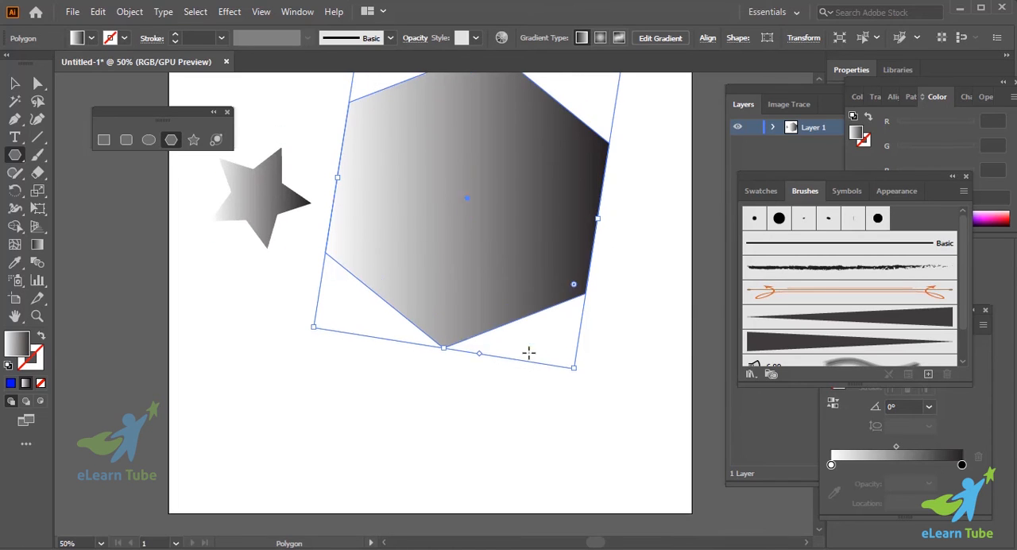
scroll(528, 353, "up", 3)
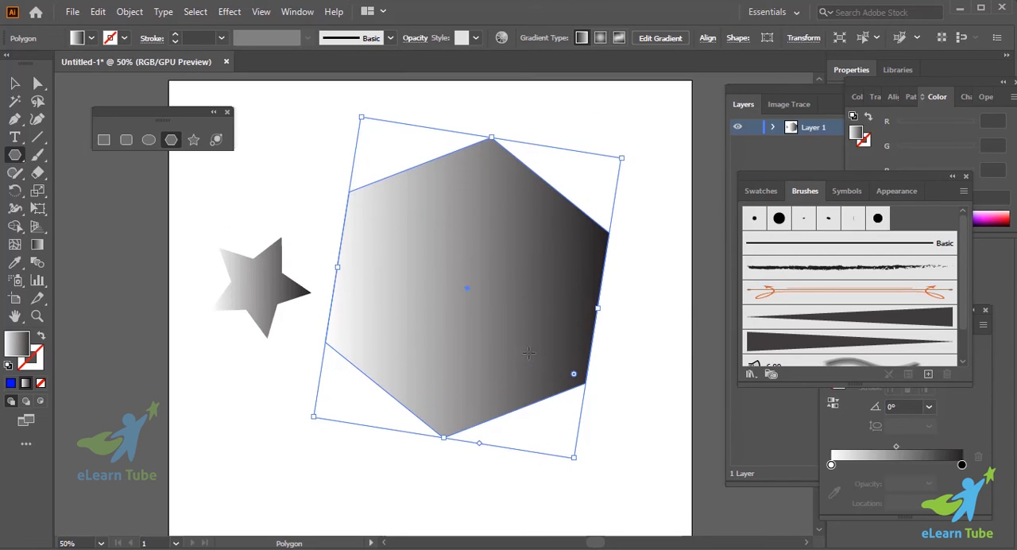
key("v")
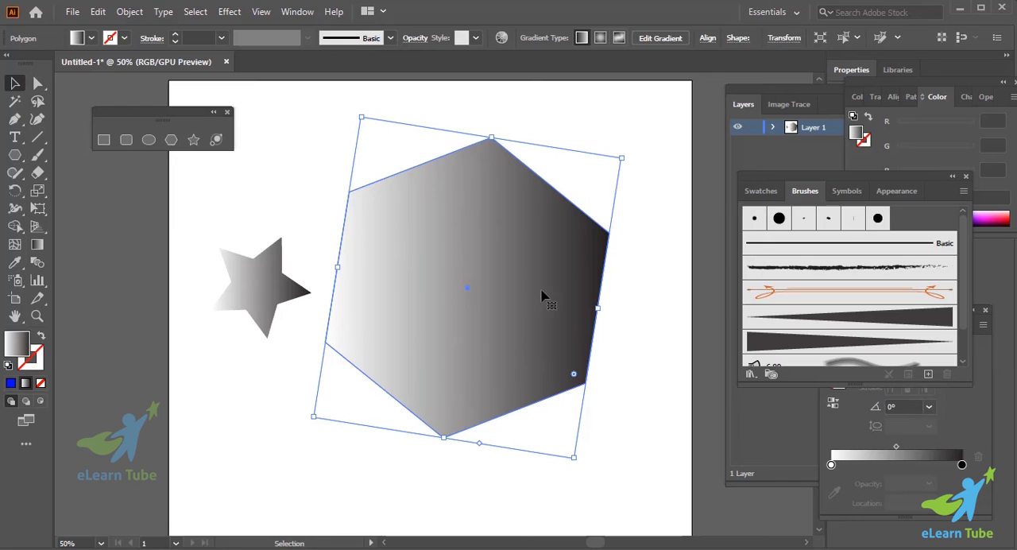
key("Delete")
left_click(298, 286)
key("Delete")
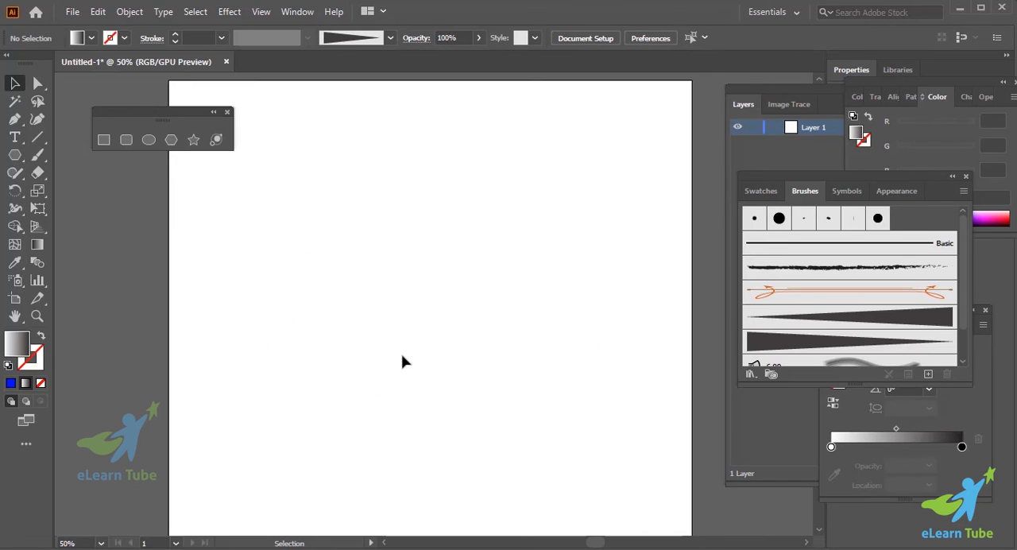
- Draw a thin horizontal rectangle about 374 by 26 px in the artboard's upper half and fill it with solid blue
left_click(104, 140)
left_click_drag(301, 229, 465, 240)
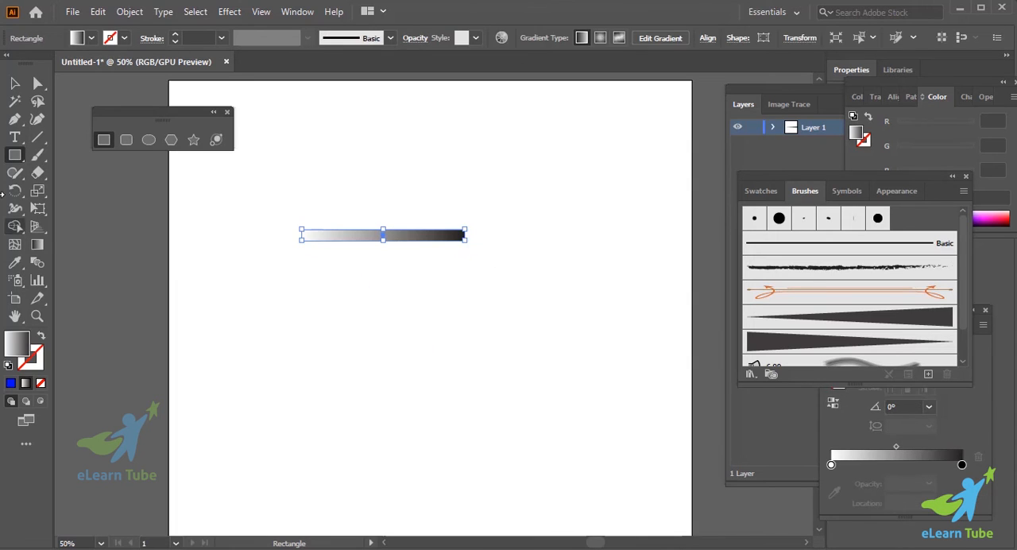
left_click(10, 383)
- Average the two left anchor points of the blue rectangle along the horizontal axis to taper it to a point
key("v")
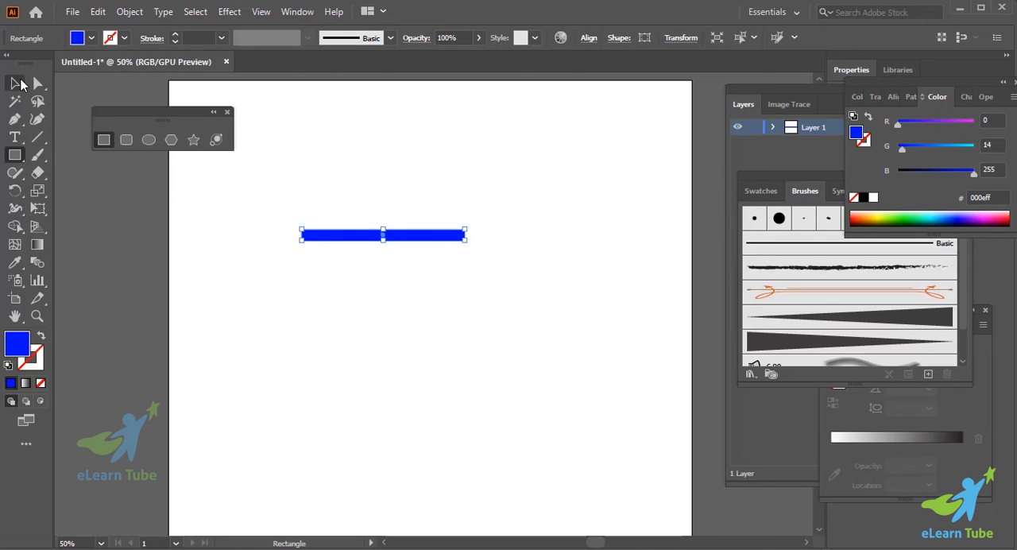
left_click_drag(275, 197, 302, 243)
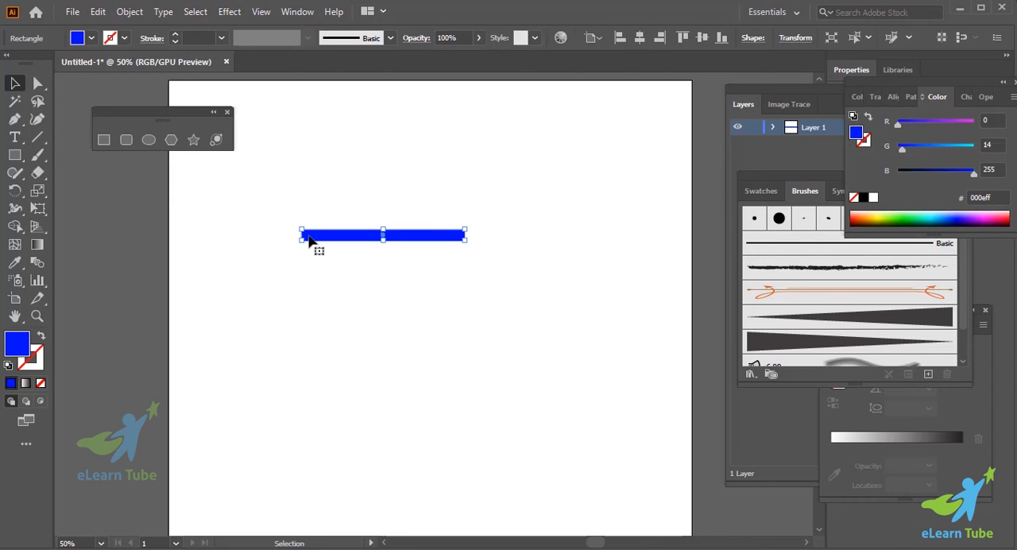
left_click(38, 82)
left_click_drag(236, 175, 343, 326)
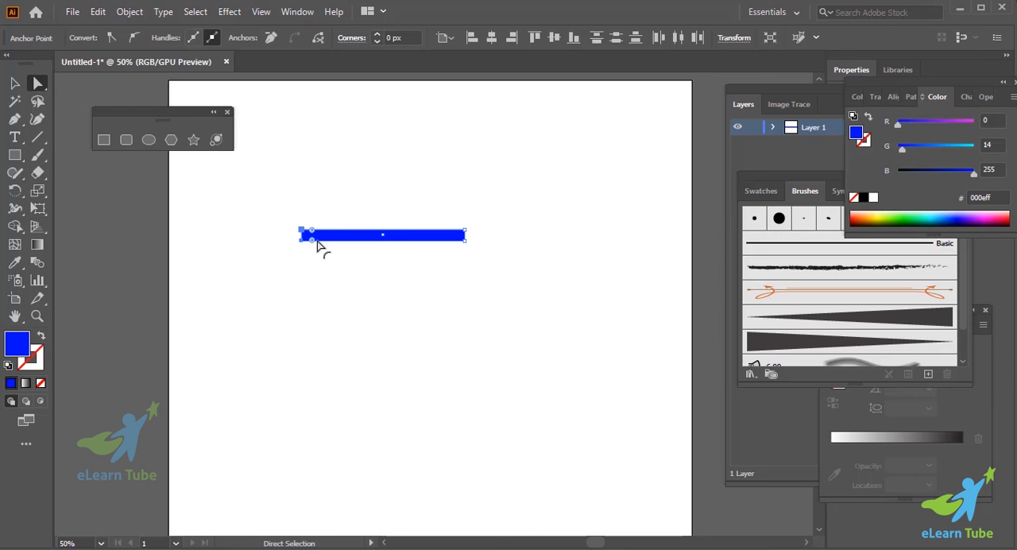
right_click(318, 238)
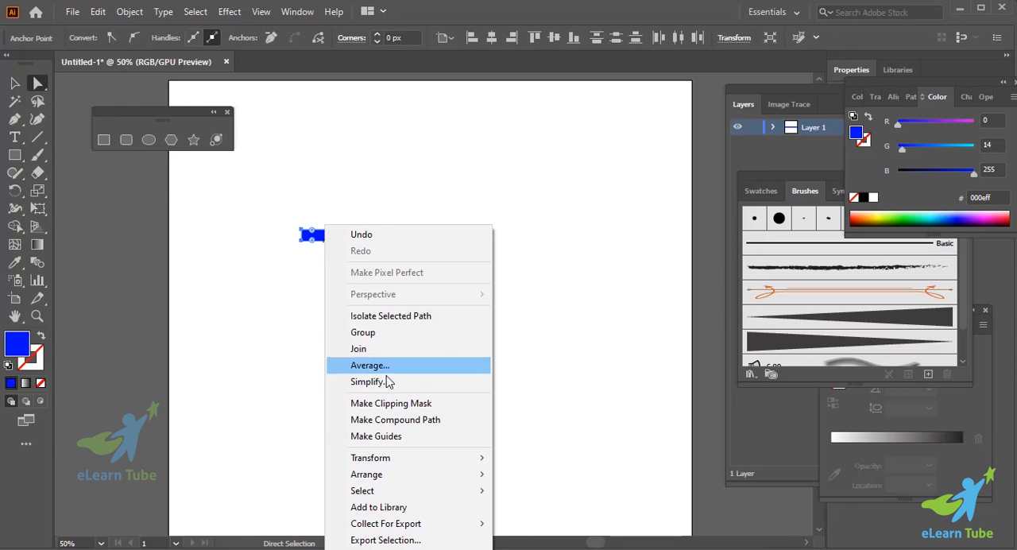
left_click(384, 365)
left_click(571, 362)
left_click(586, 441)
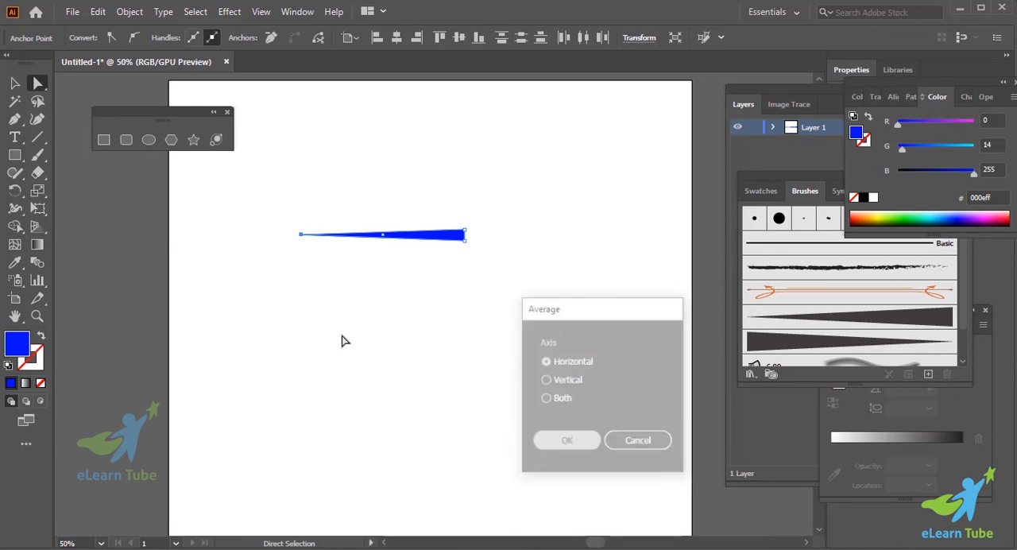
- Select the whole blue tapered shape and move it slightly right and down on the artboard
left_click(334, 338)
scroll(377, 289, "up", 1)
left_click(390, 274)
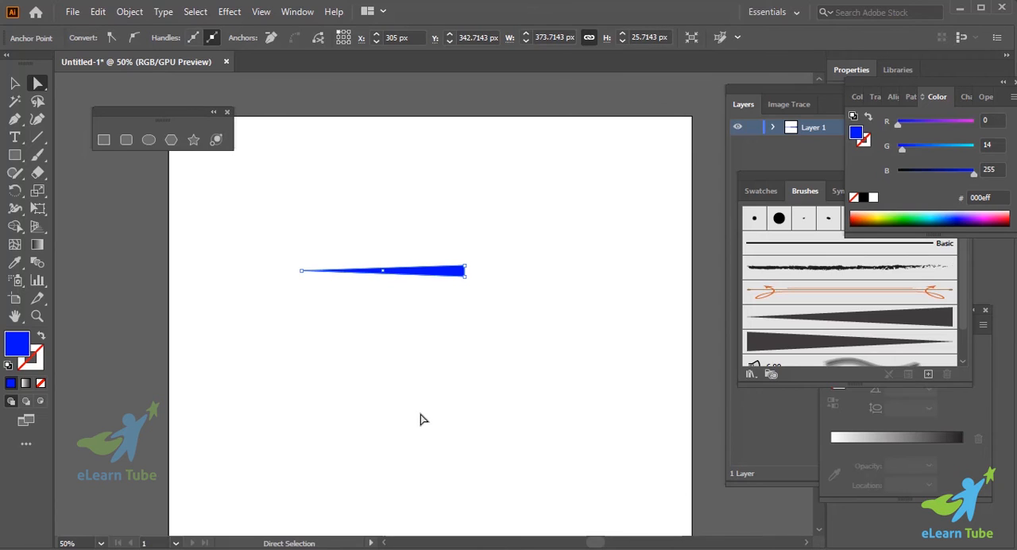
left_click(15, 82)
key("ctrl+z")
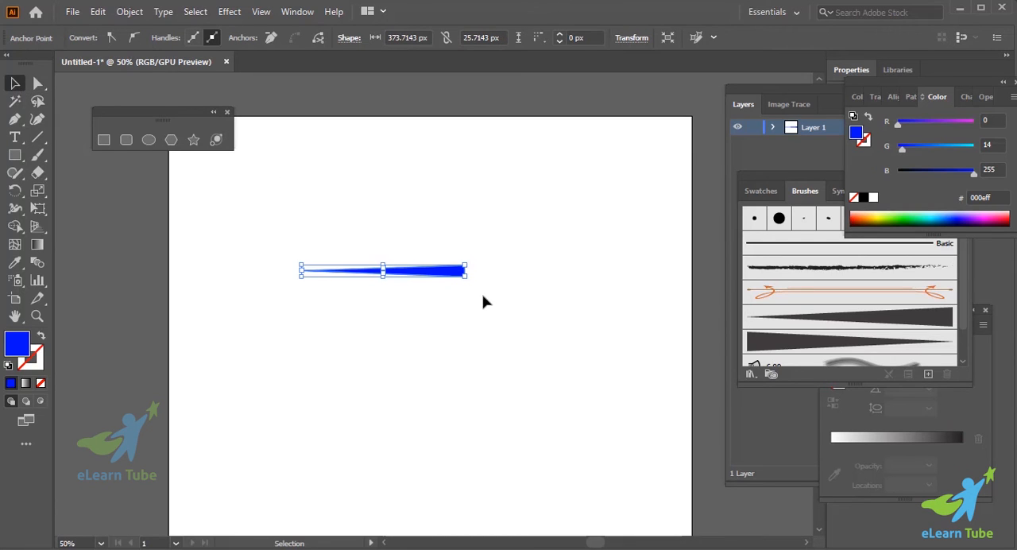
scroll(477, 302, "down", 1)
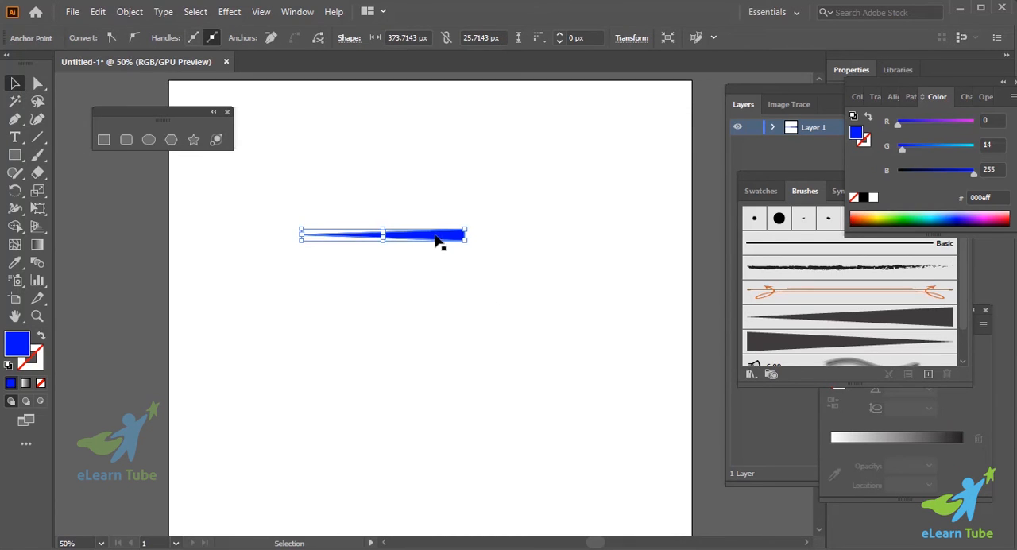
left_click_drag(436, 238, 461, 246)
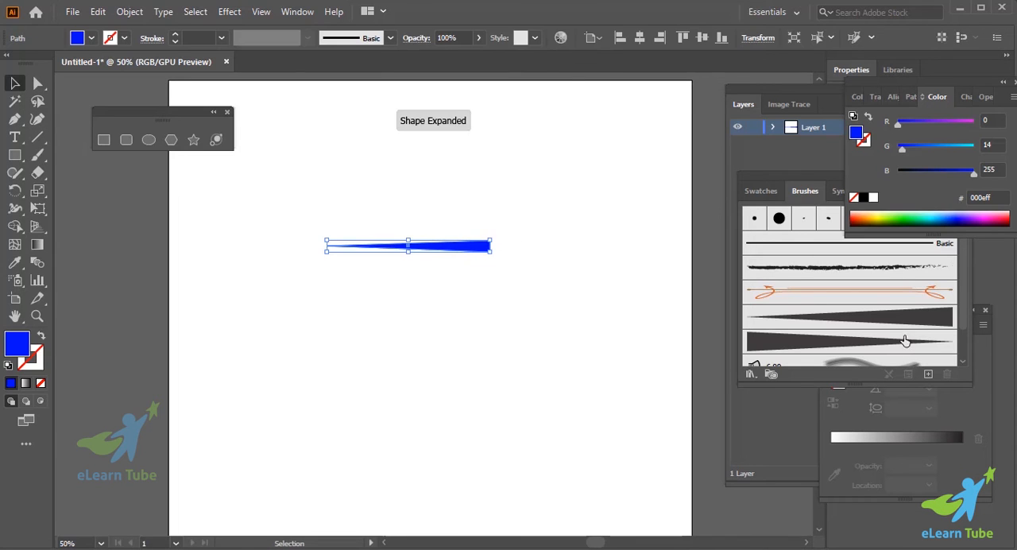
- Delete Art Brush 1 and Art Brush 2 from the brush list, removing the strokes that use them
left_click_drag(889, 322, 949, 375)
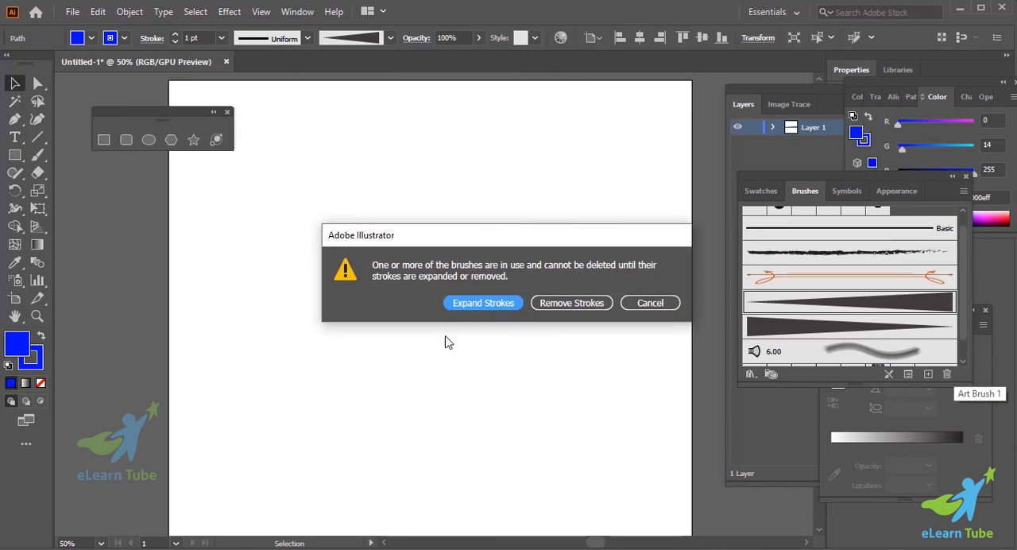
left_click(546, 305)
left_click(819, 317)
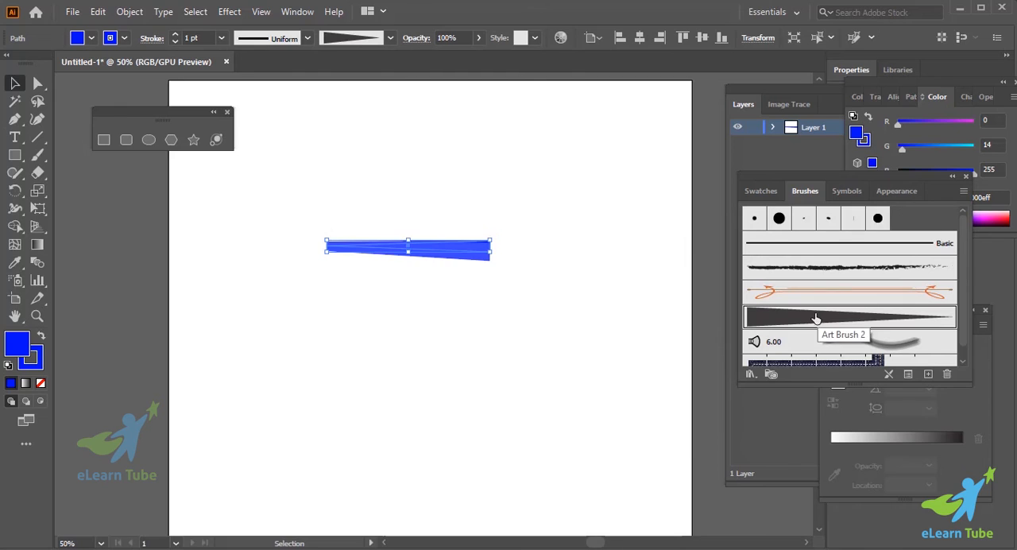
scroll(914, 350, "down", 1)
left_click(947, 374)
left_click(584, 305)
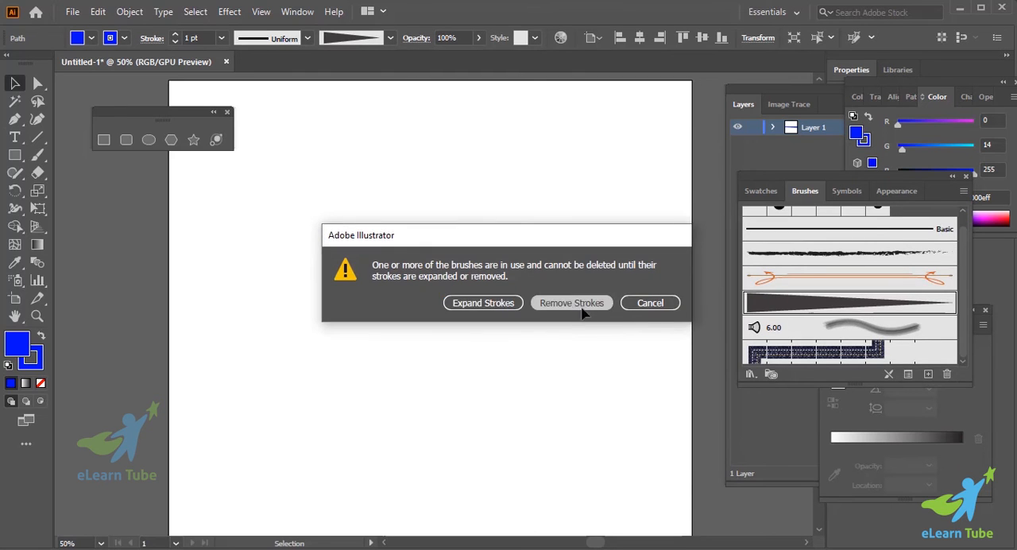
left_click(422, 318)
- Create a scatter brush from the blue tapered shape with the colorization method set to Tints
mouse_move(438, 245)
left_mouse_down()
mouse_move(844, 274)
mouse_move(846, 292)
left_mouse_up()
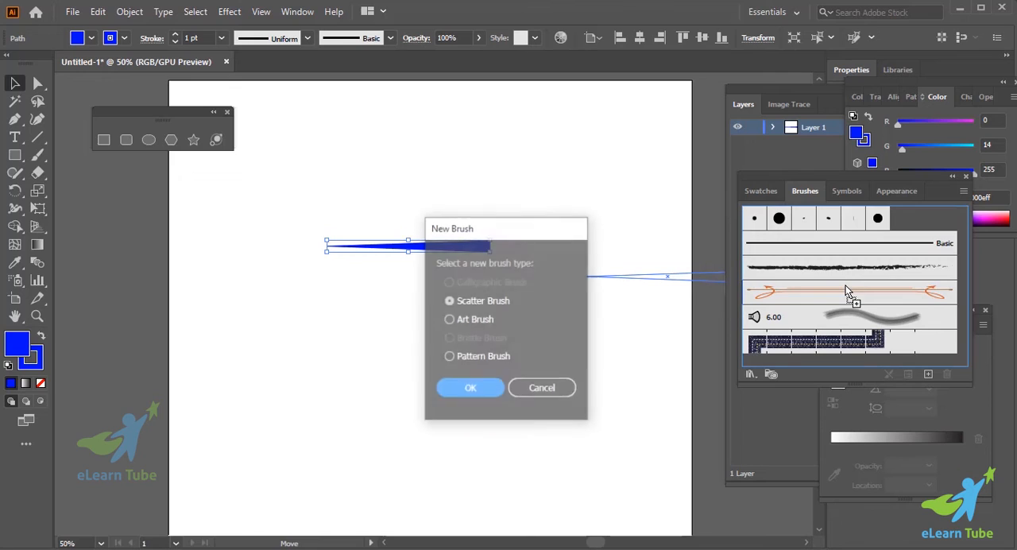
left_click(451, 321)
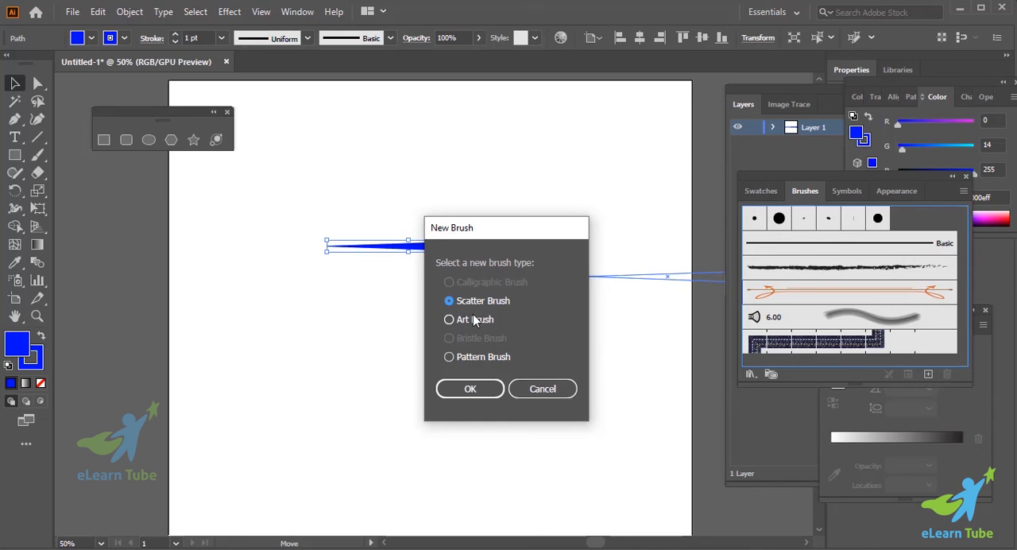
left_click(470, 389)
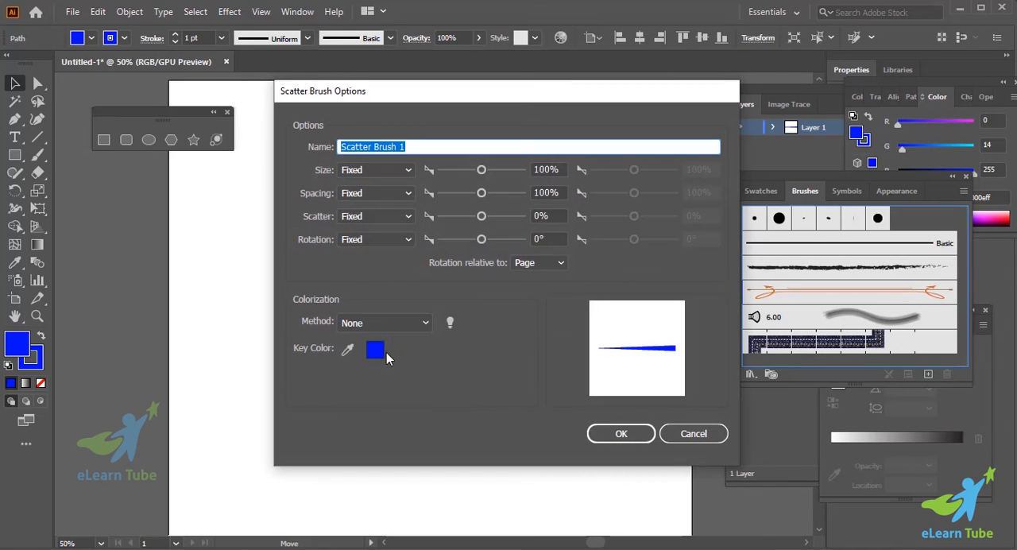
left_click(398, 324)
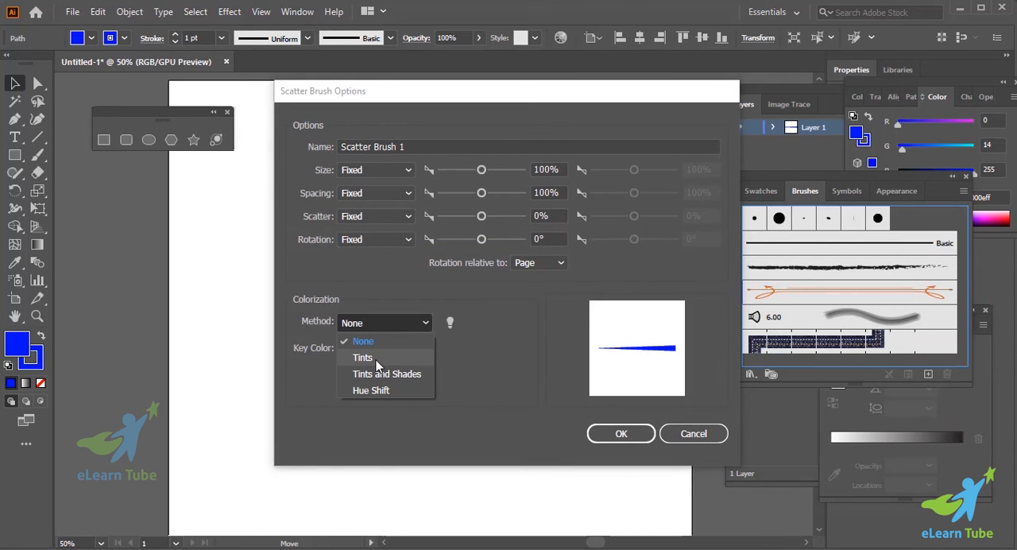
left_click(377, 359)
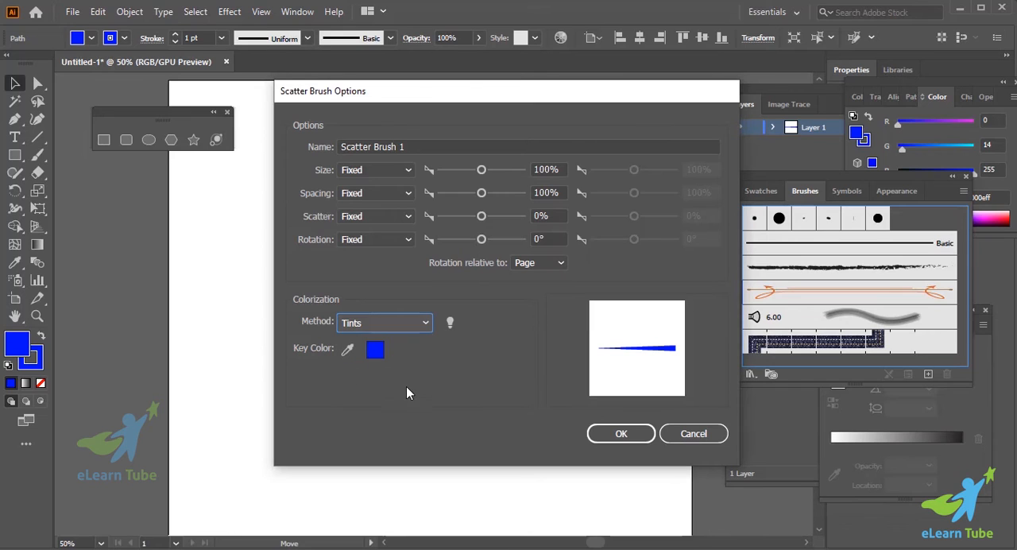
left_click(641, 442)
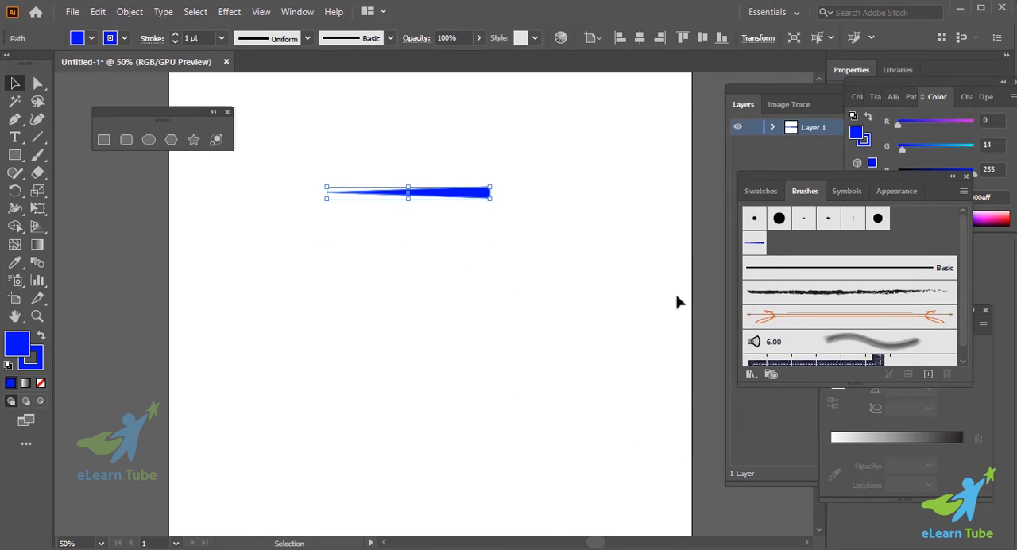
- Delete the blue tapered shape from the artboard
key("Delete")
scroll(861, 314, "down", 1)
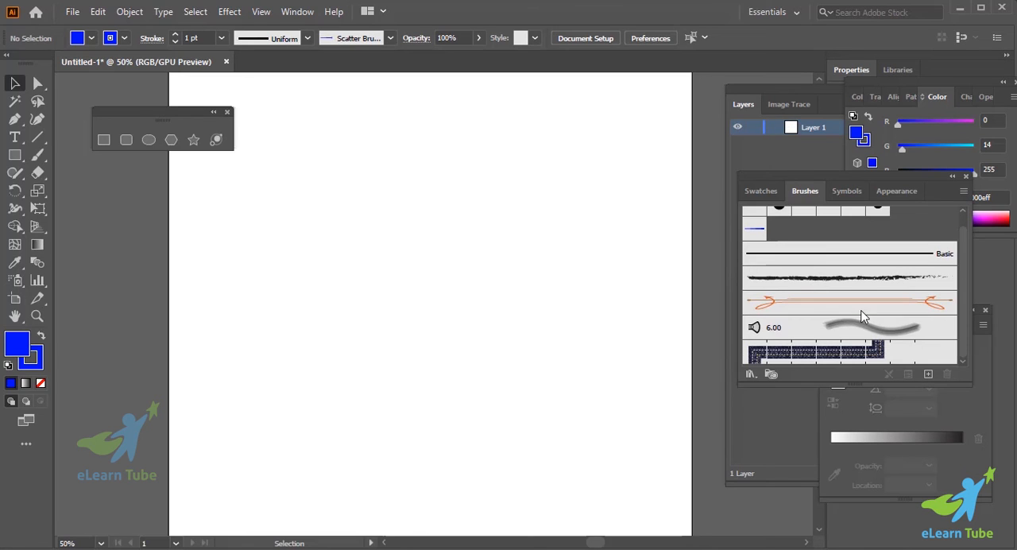
scroll(865, 348, "up", 1)
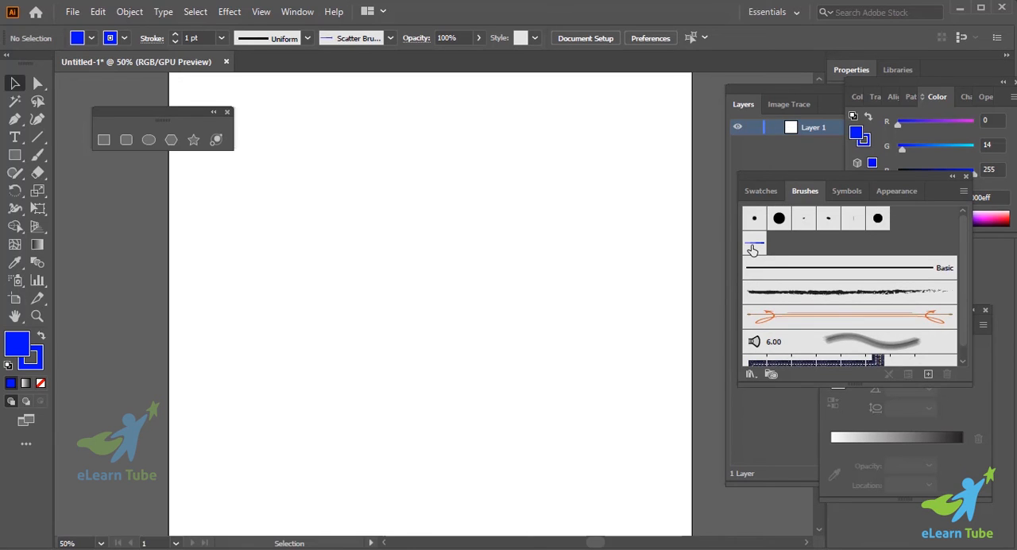
- Set up the Paintbrush with the new tapered scatter brush, a blue stroke and no fill
left_click(753, 250)
left_click(37, 358)
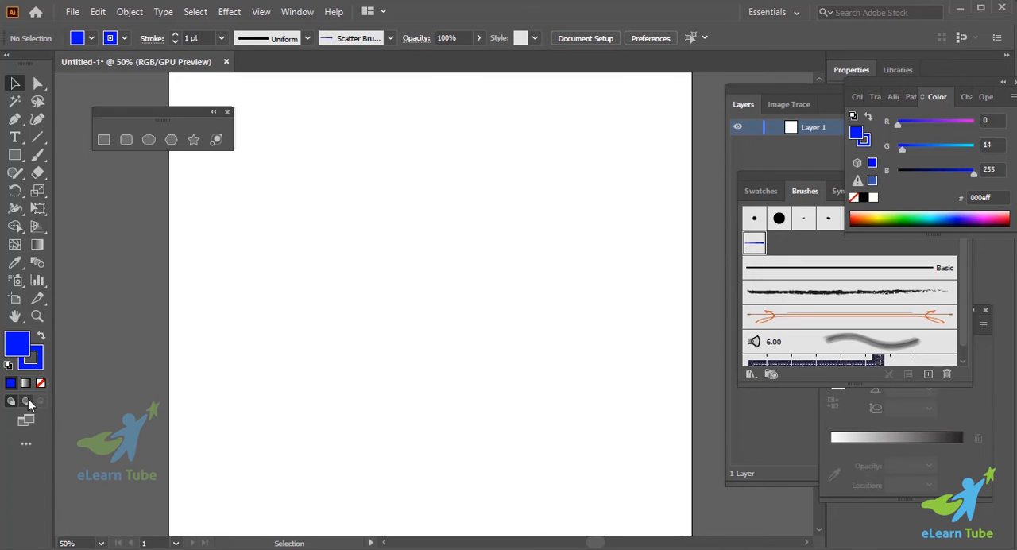
left_click(42, 383)
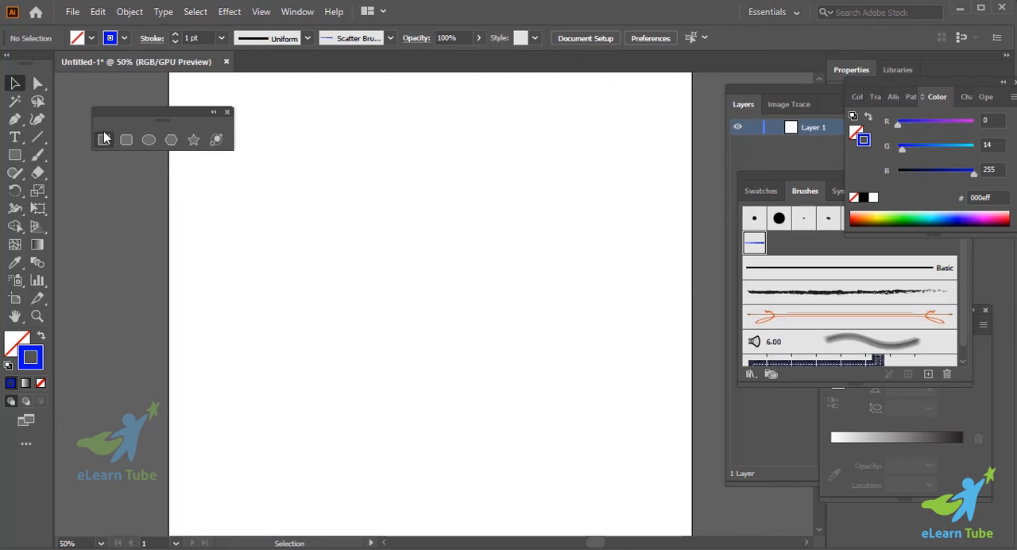
left_click(37, 157)
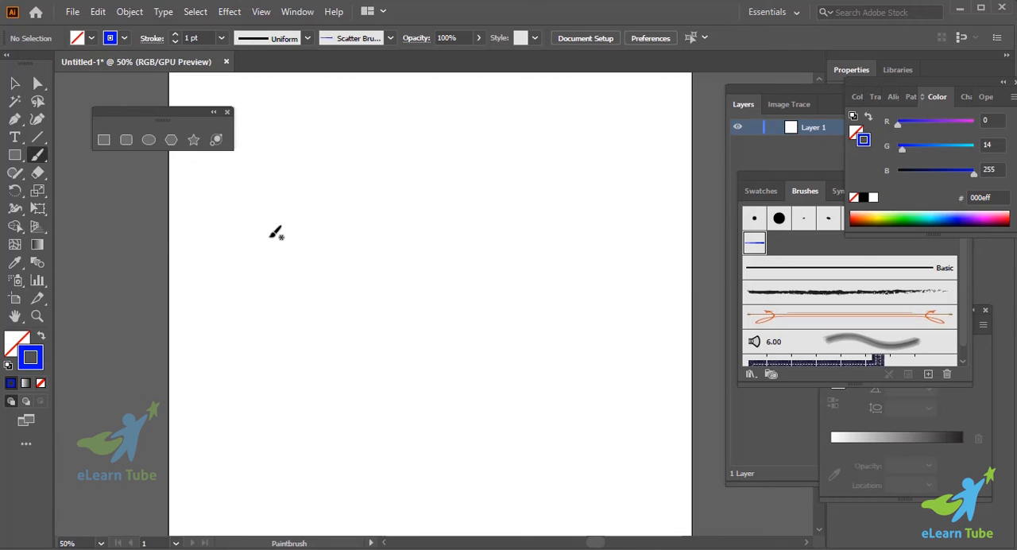
- Paint several roughly horizontal strokes of varying lengths across the artboard with the tapered scatter brush
left_click_drag(271, 209, 457, 238)
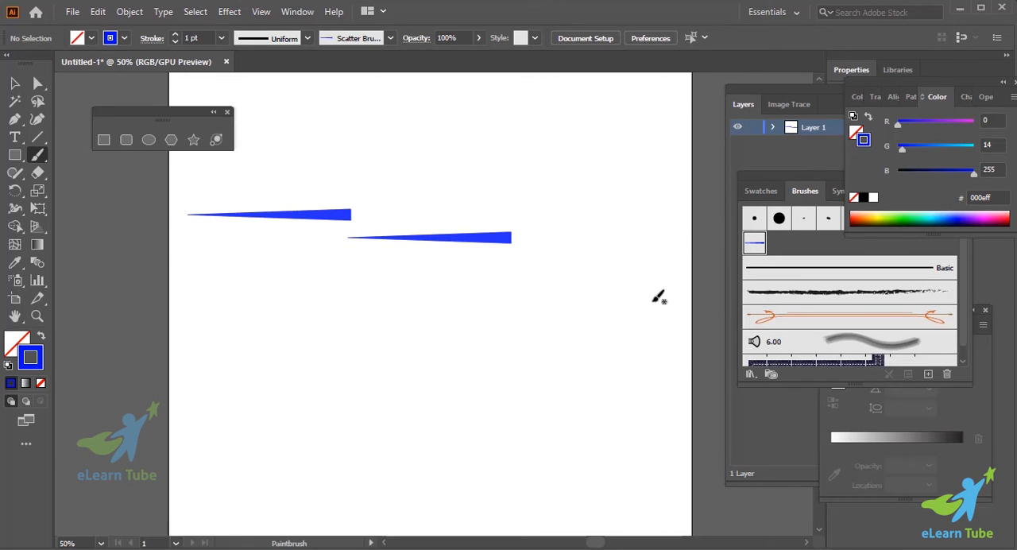
left_click_drag(689, 322, 692, 323)
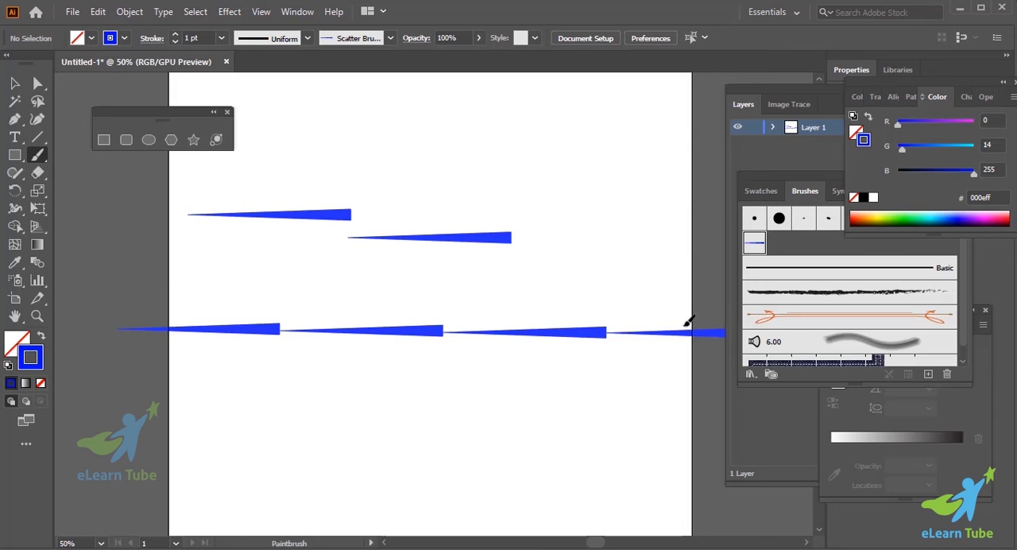
scroll(647, 363, "down", 3)
scroll(647, 364, "up", 1)
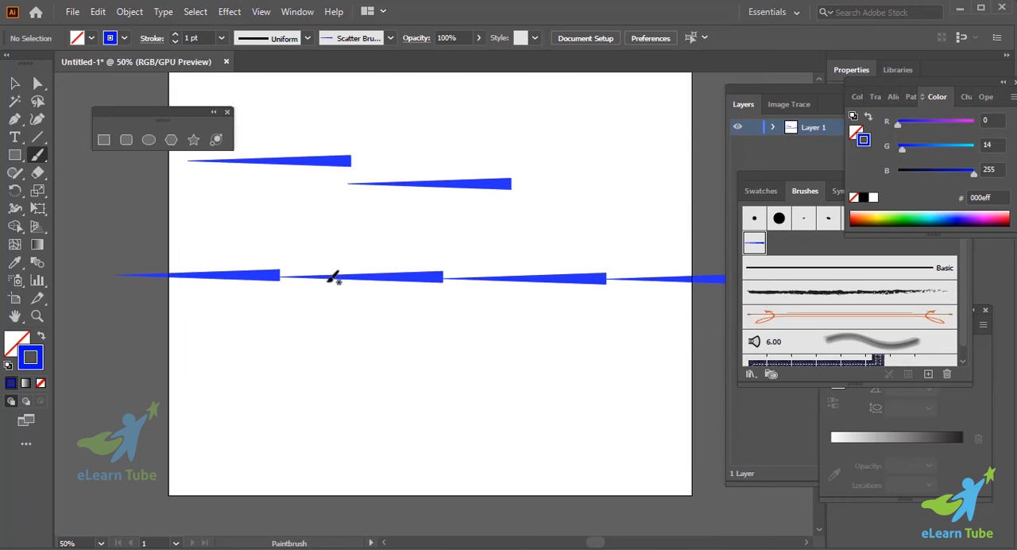
scroll(433, 327, "down", 3)
scroll(429, 326, "up", 1)
left_click_drag(241, 305, 722, 289)
scroll(690, 339, "down", 4)
scroll(688, 341, "up", 13)
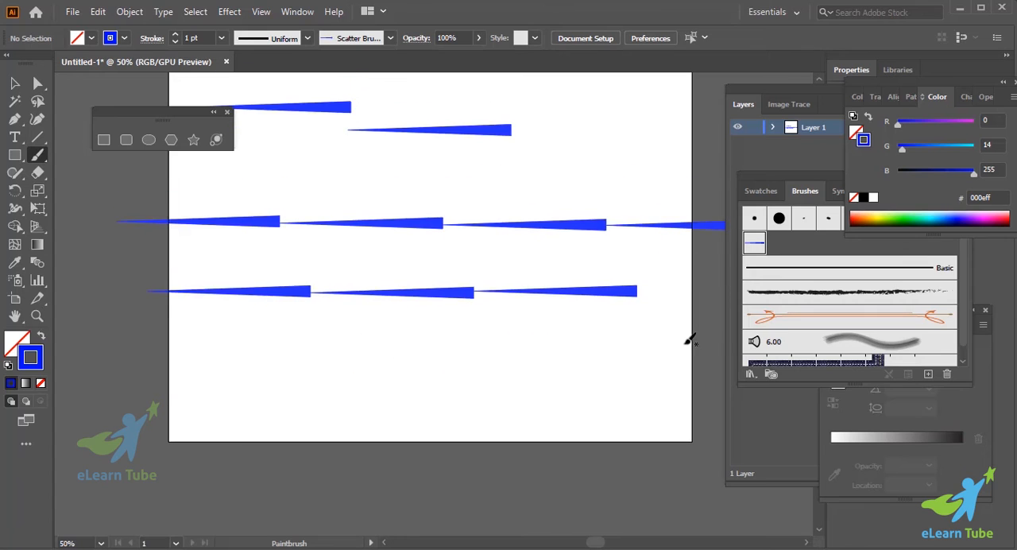
left_click_drag(270, 178, 347, 182)
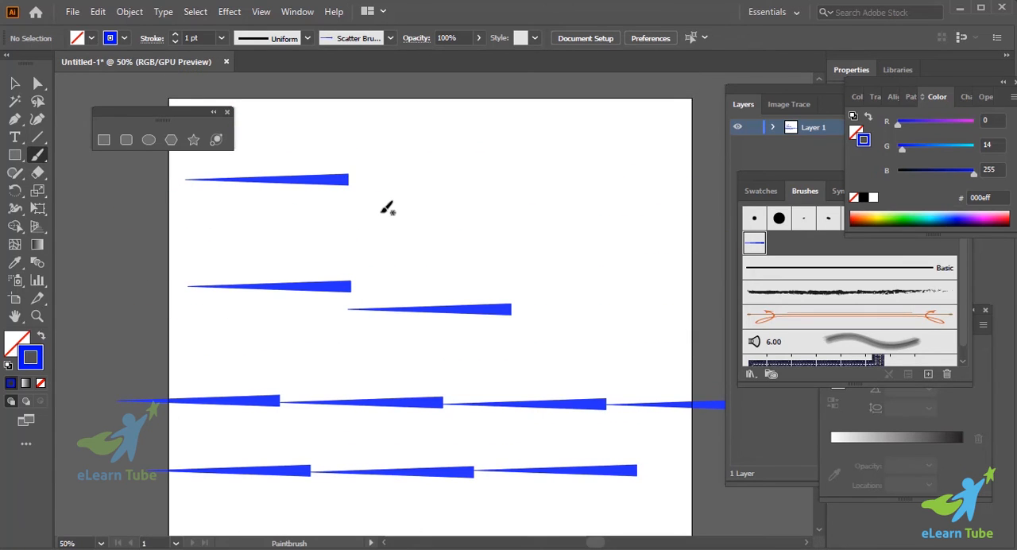
left_click_drag(246, 232, 423, 235)
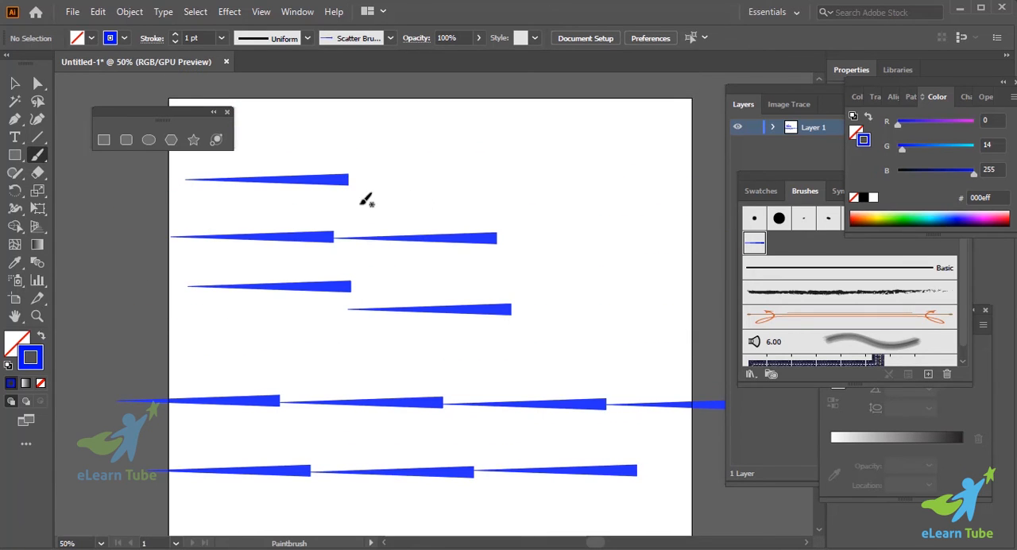
left_click_drag(362, 200, 711, 199)
scroll(651, 246, "down", 5)
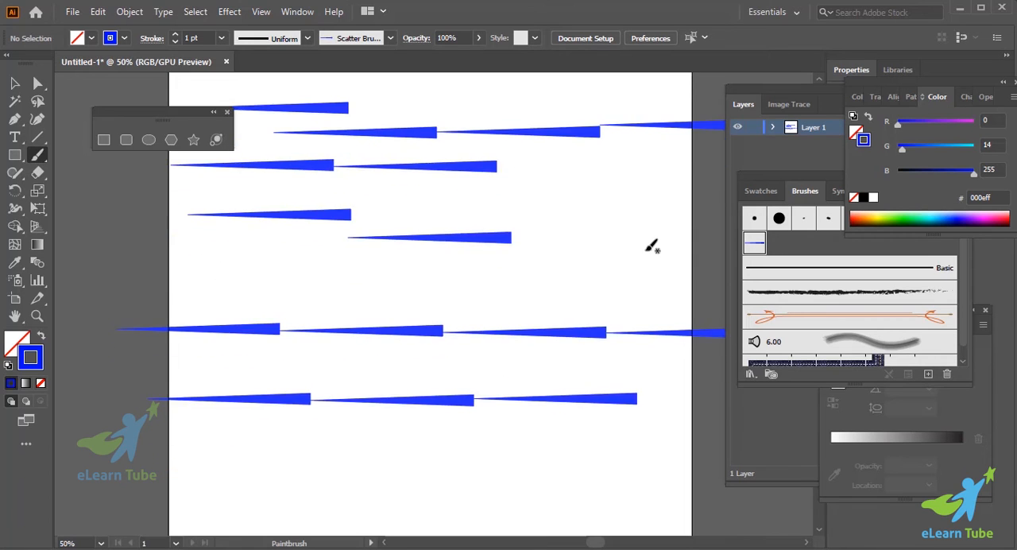
scroll(651, 246, "up", 5)
scroll(652, 245, "down", 5)
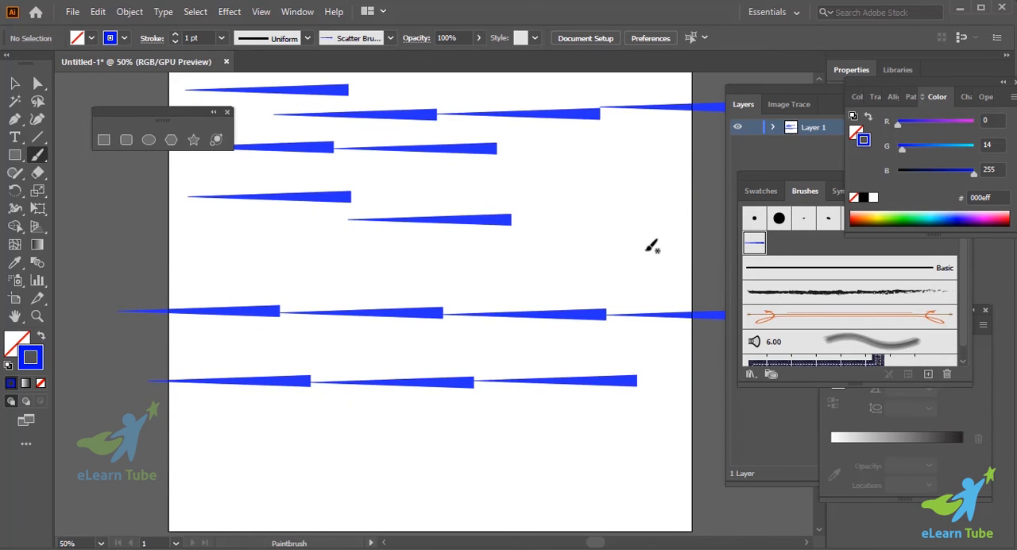
scroll(652, 245, "down", 4)
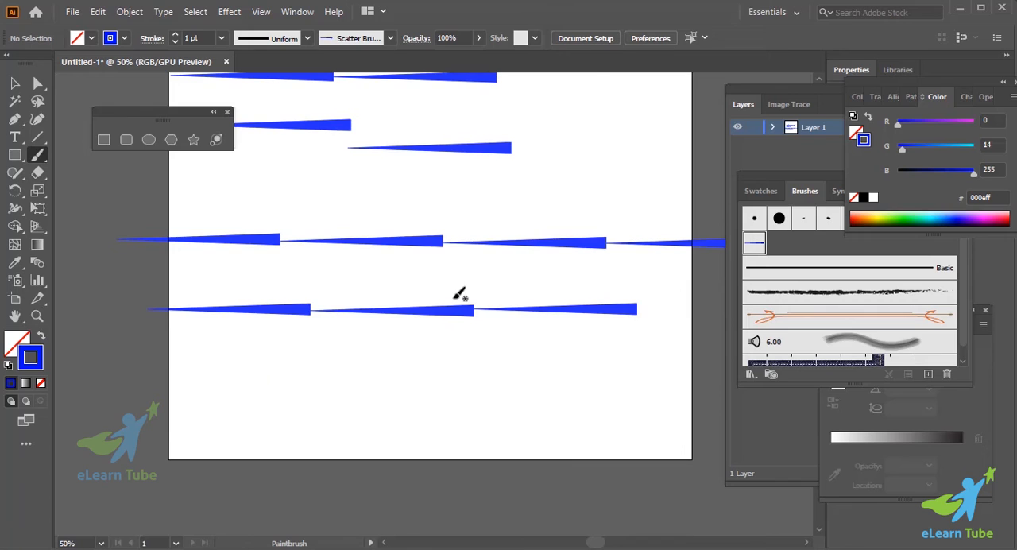
scroll(459, 294, "up", 2)
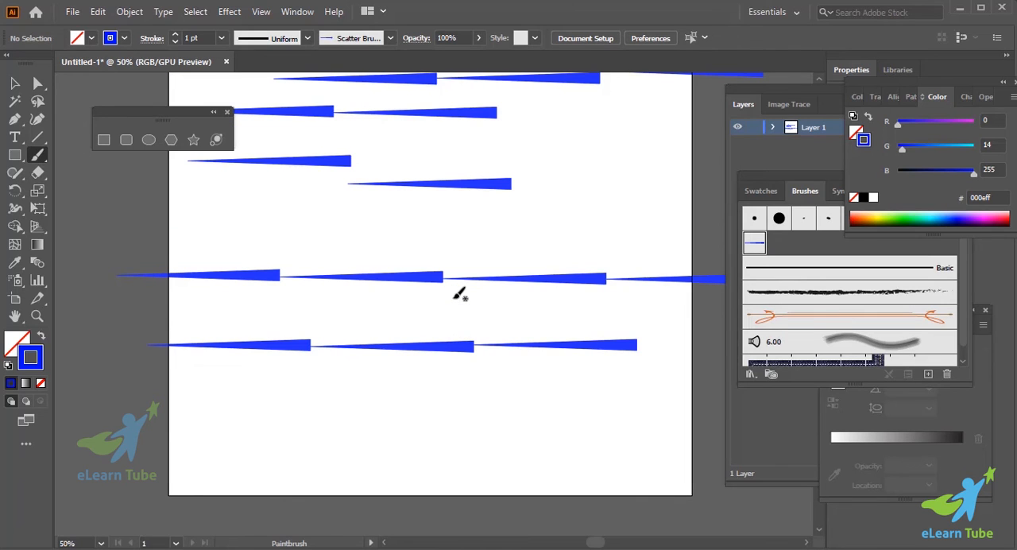
scroll(459, 294, "down", 3)
scroll(459, 294, "up", 2)
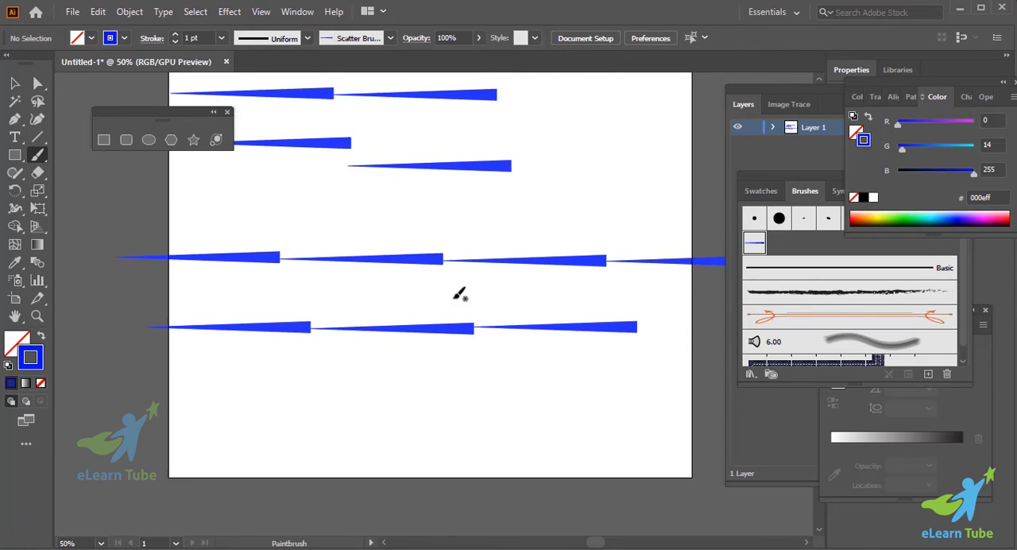
scroll(459, 294, "up", 3)
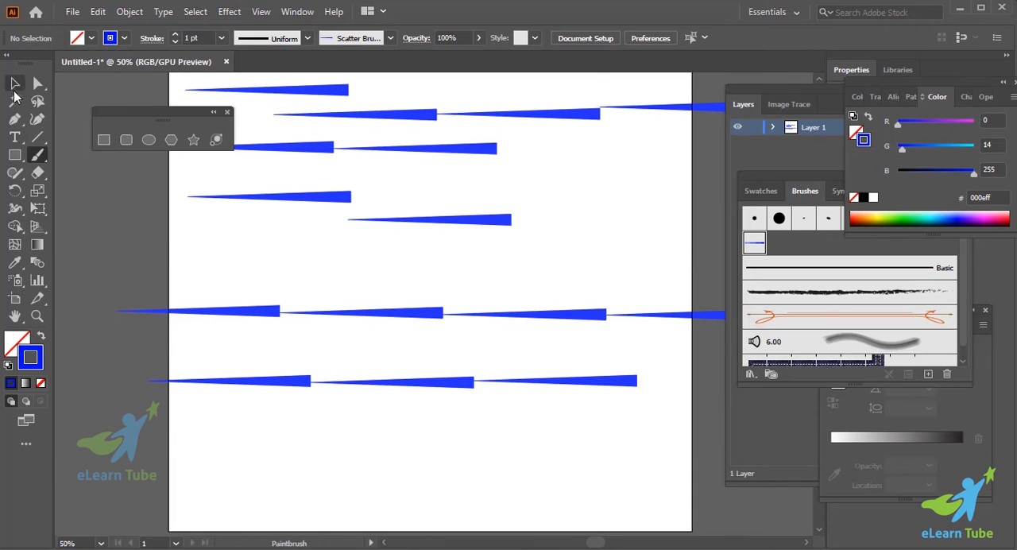
- Delete all the tapered strokes from the artboard and remove the tapered scatter brush from the brush collection
left_click(15, 83)
scroll(290, 280, "up", 5)
key("ctrl+minus")
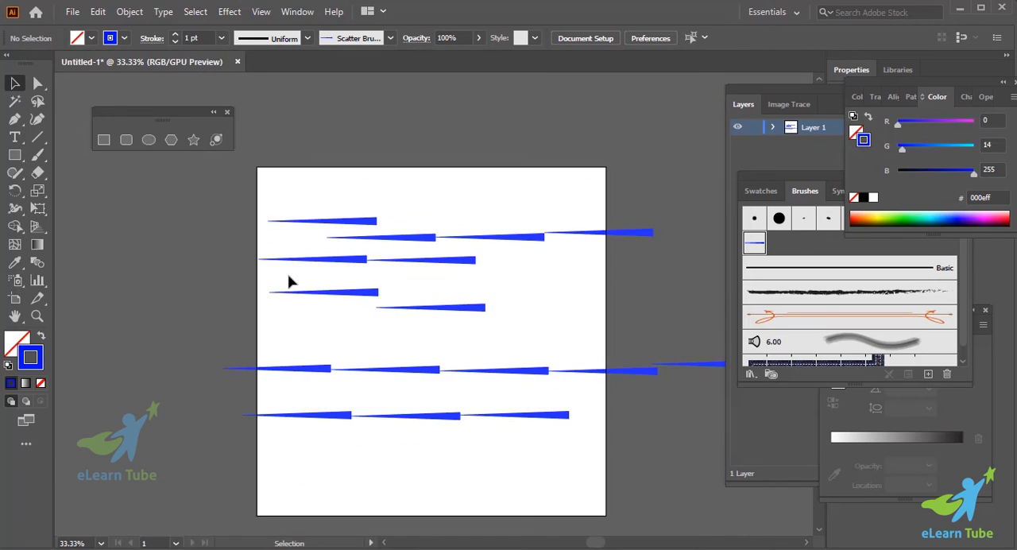
mouse_move(287, 241)
left_mouse_down()
mouse_move(724, 466)
mouse_move(713, 464)
left_mouse_up()
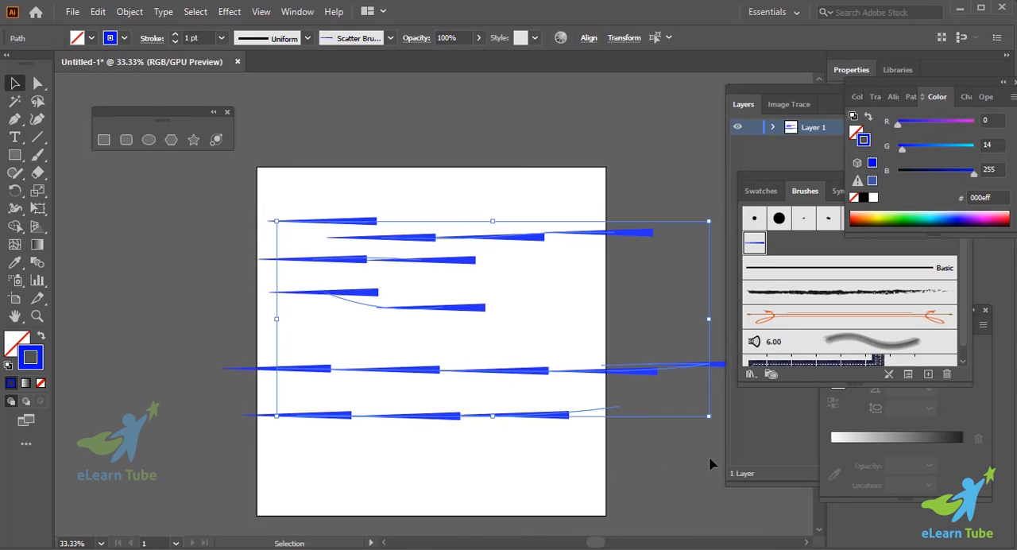
key("Delete")
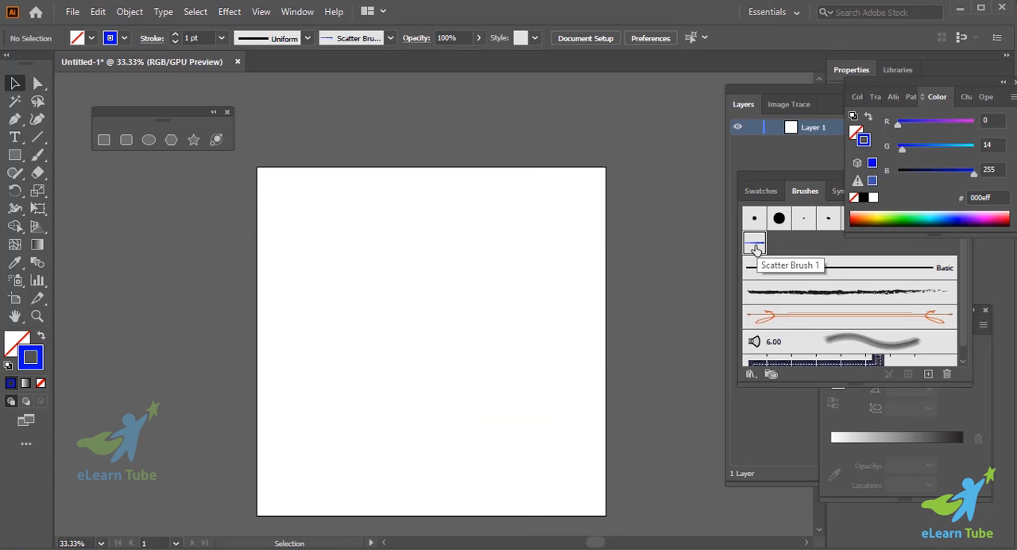
left_click_drag(756, 249, 948, 374)
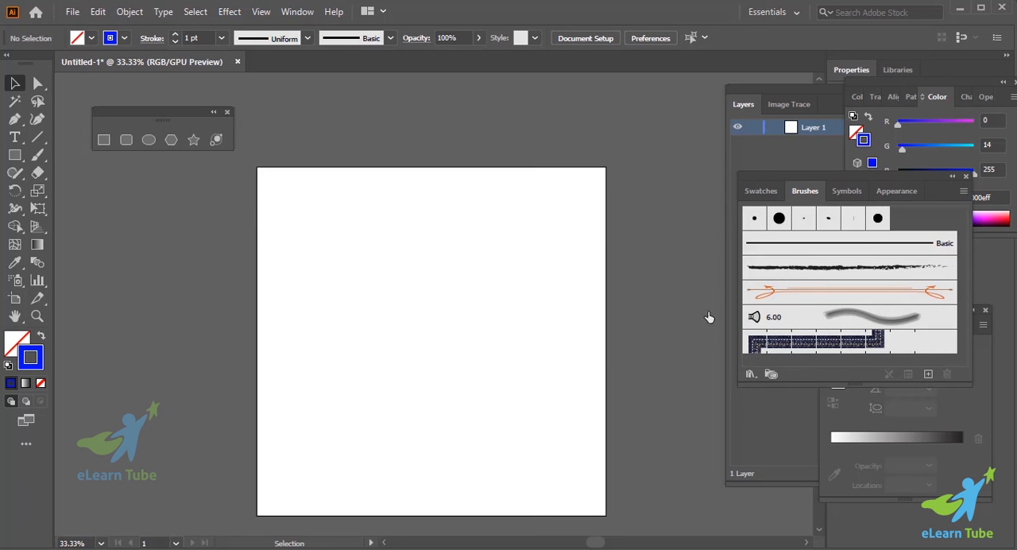
- Paint one curved test stroke across the artboard with the 15 pt. Round brush and delete it
left_click(781, 220)
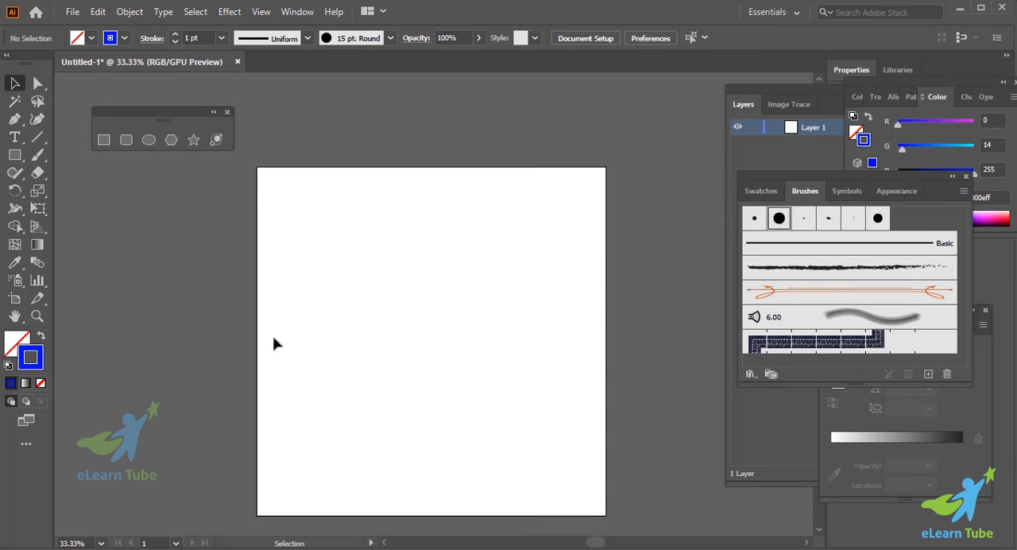
left_click(38, 155)
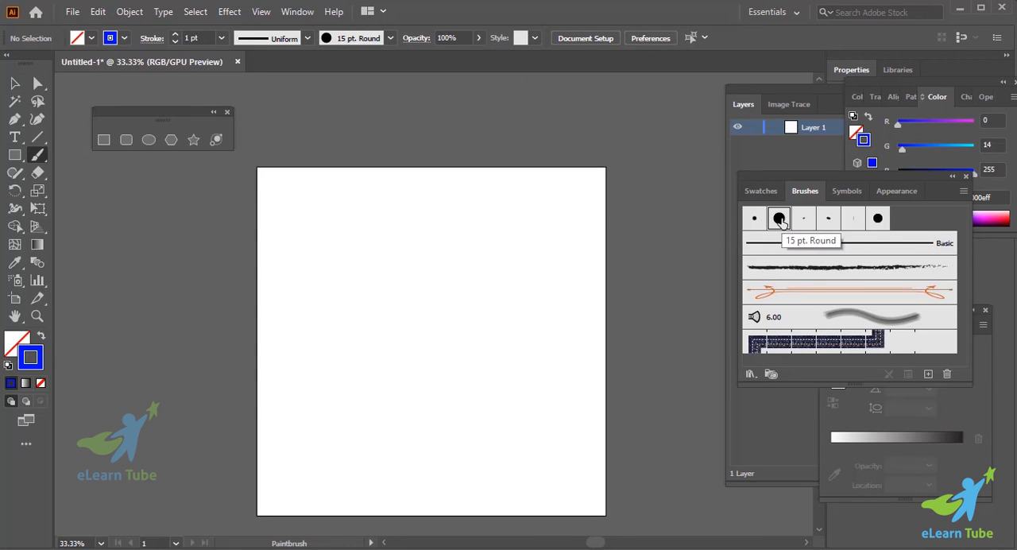
left_click_drag(318, 305, 611, 344)
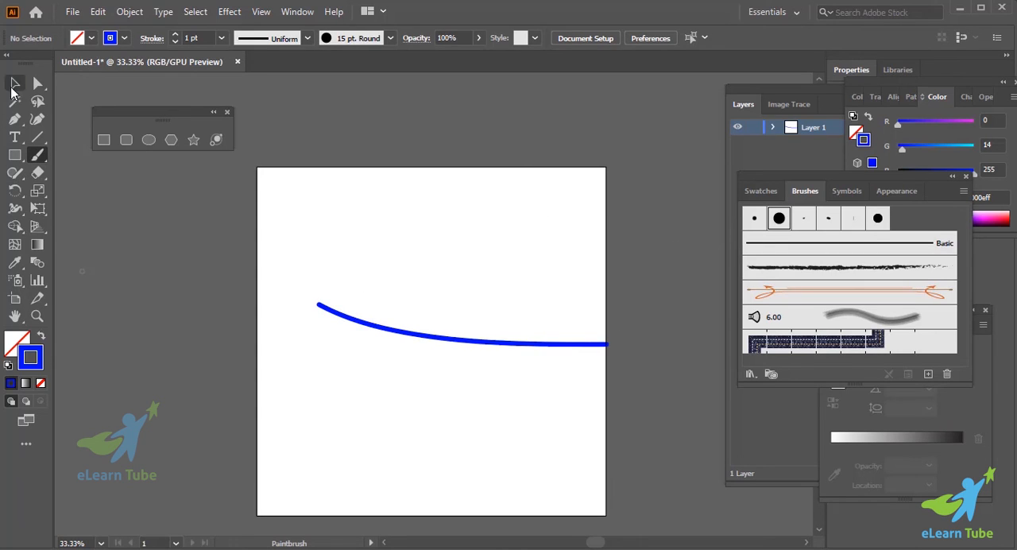
left_click(14, 82)
left_click_drag(347, 251, 420, 360)
key("Delete")
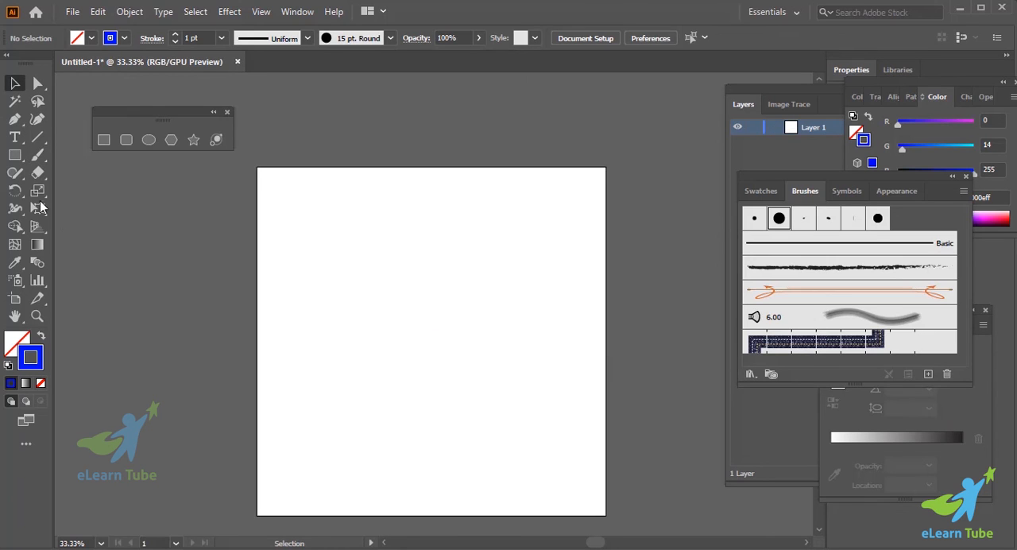
- Draw a small circle in the upper-left area of the artboard with a blue fill and no stroke
left_click(149, 141)
left_click_drag(337, 271, 353, 287)
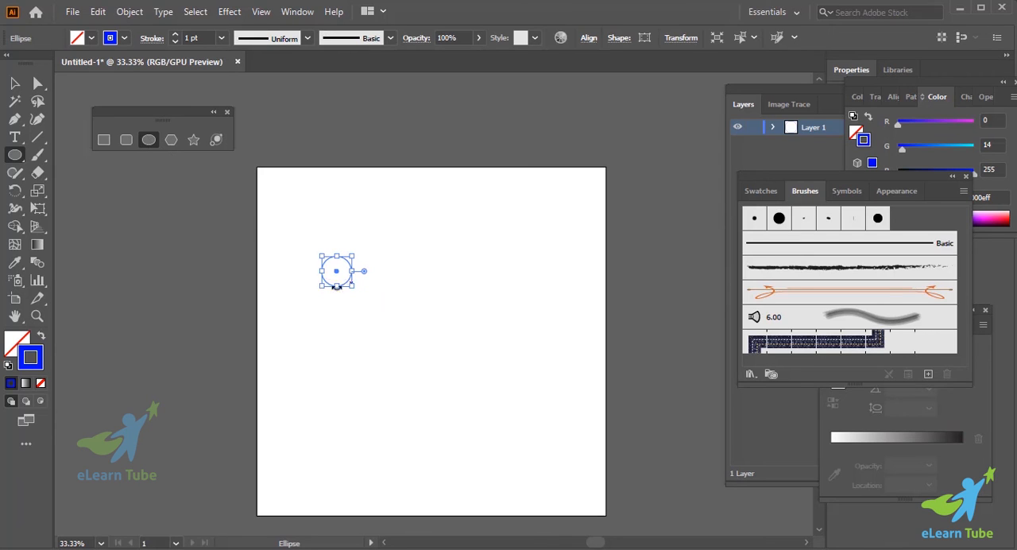
left_click(39, 337)
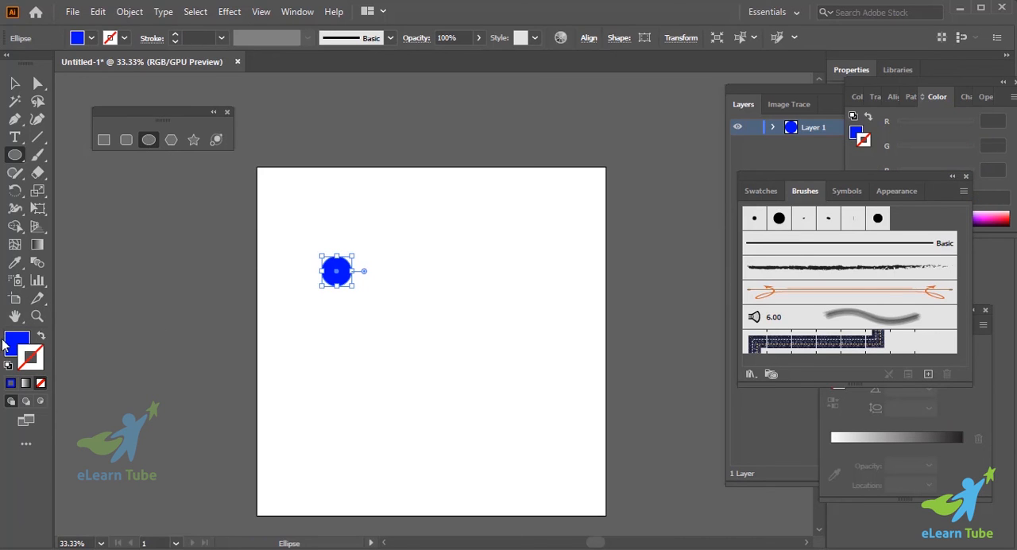
left_click(10, 342)
- Create a scatter brush from the blue circle with the colorization method set to Tints, and delete the circle from the artboard
key("ctrl+equal")
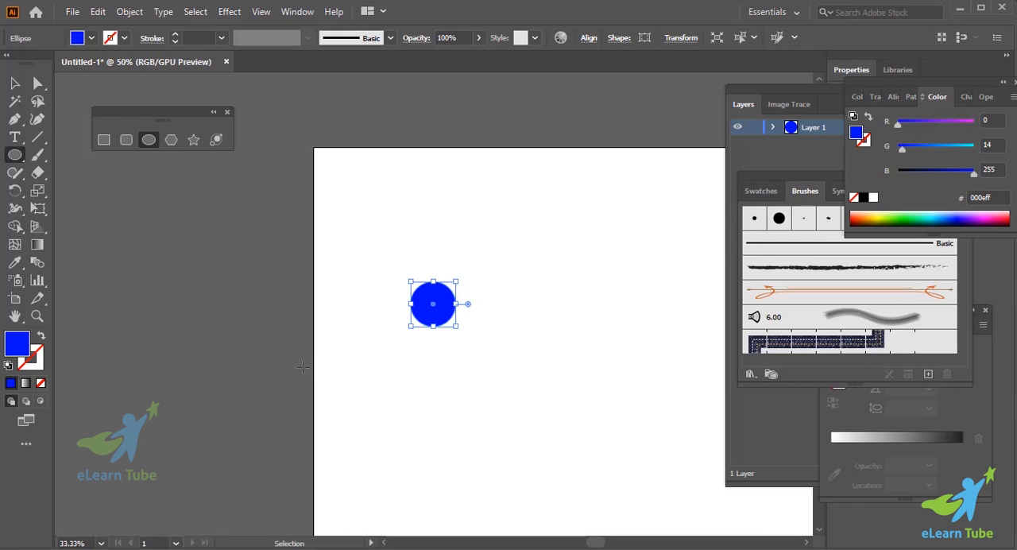
key("ctrl+equal")
scroll(302, 379, "down", 5)
scroll(302, 380, "right", 10)
scroll(302, 380, "up", 1)
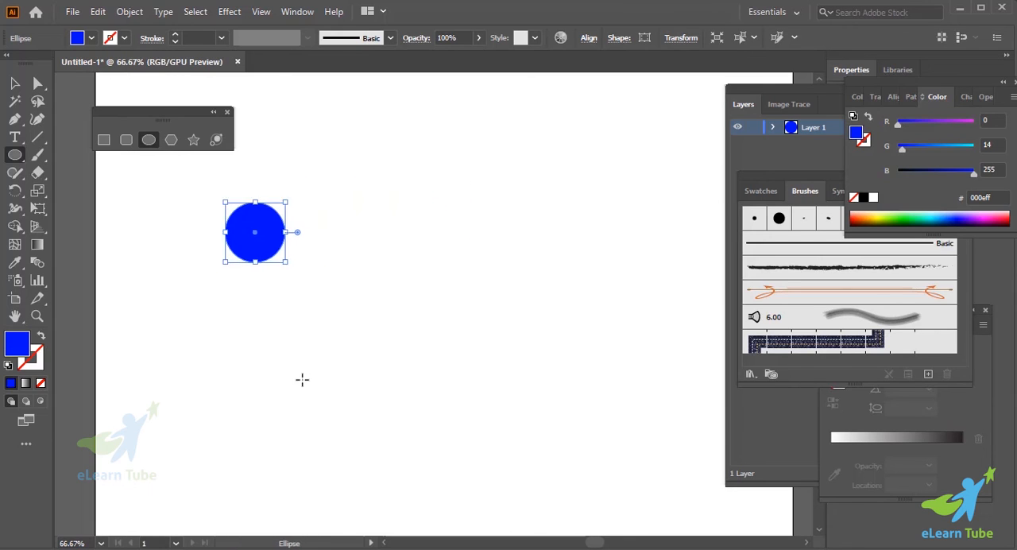
scroll(302, 380, "up", 2)
key("v")
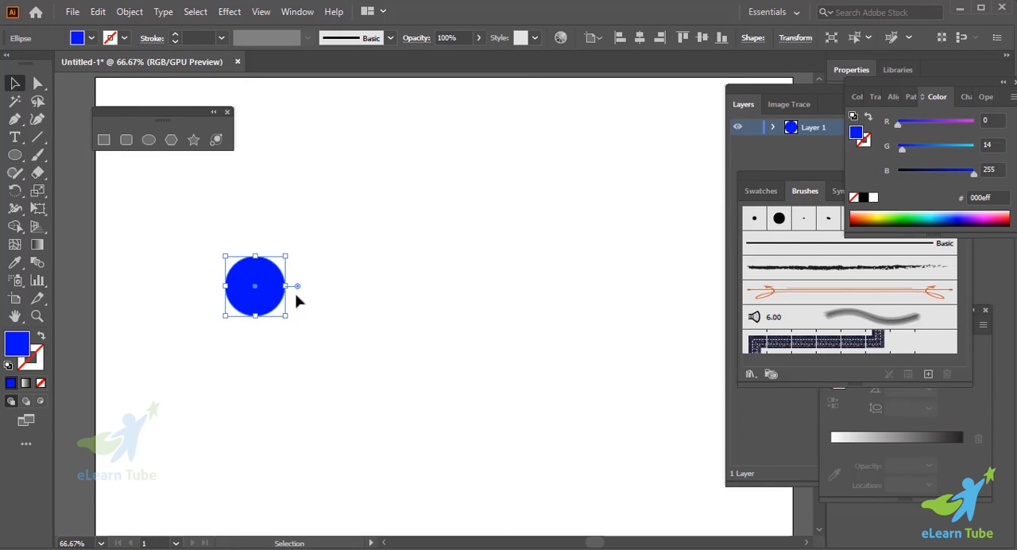
mouse_move(266, 284)
left_mouse_down()
mouse_move(470, 302)
mouse_move(745, 263)
mouse_move(788, 235)
left_mouse_up()
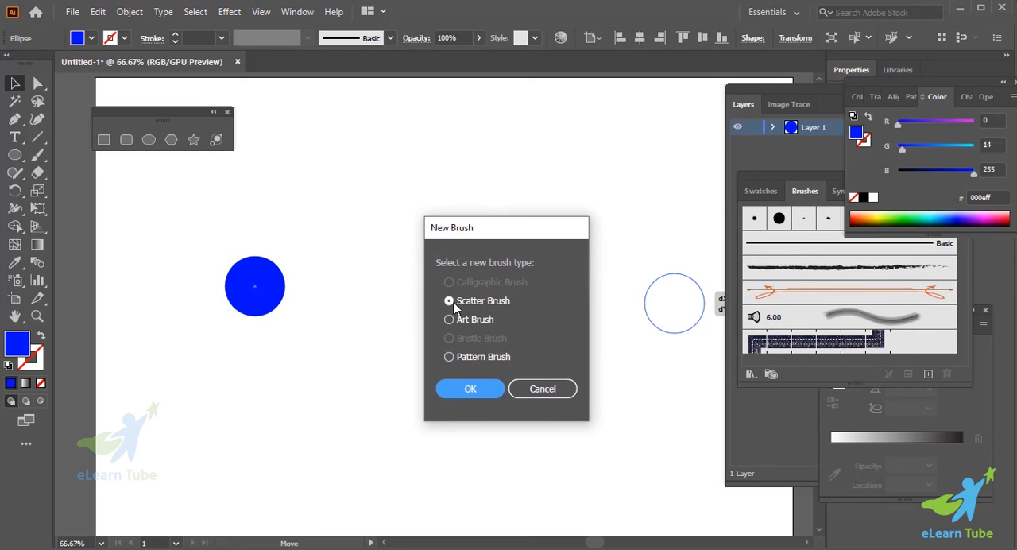
left_click(473, 389)
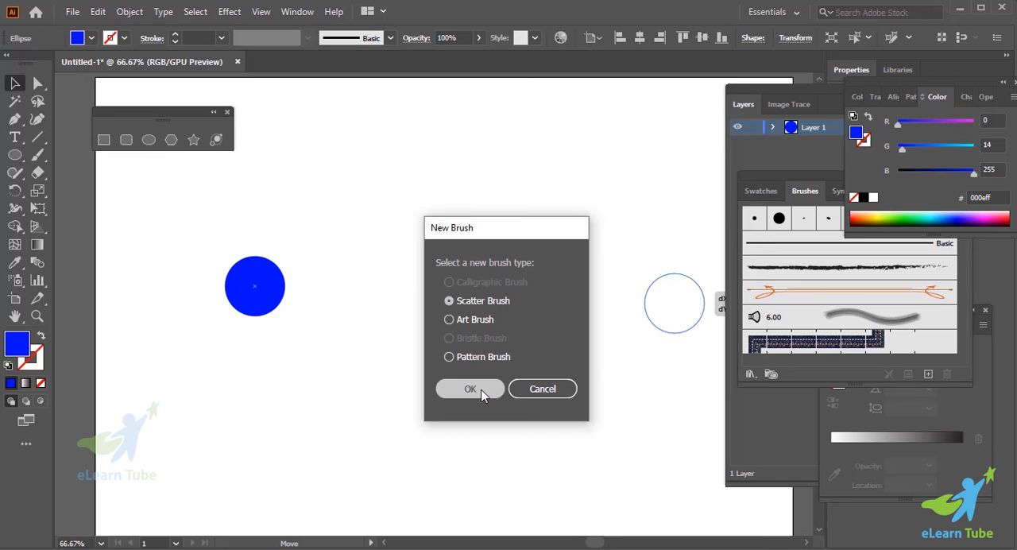
left_click(411, 322)
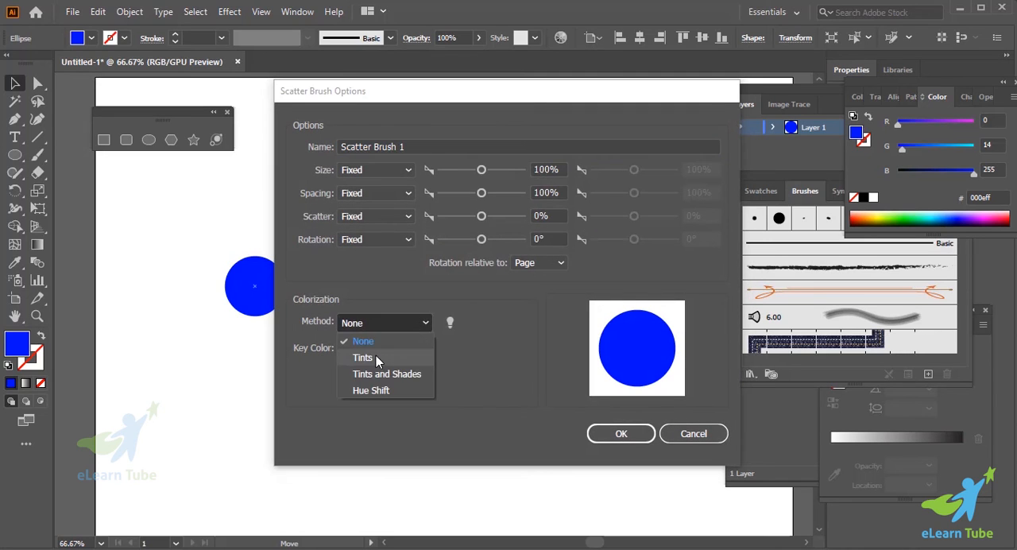
left_click(376, 355)
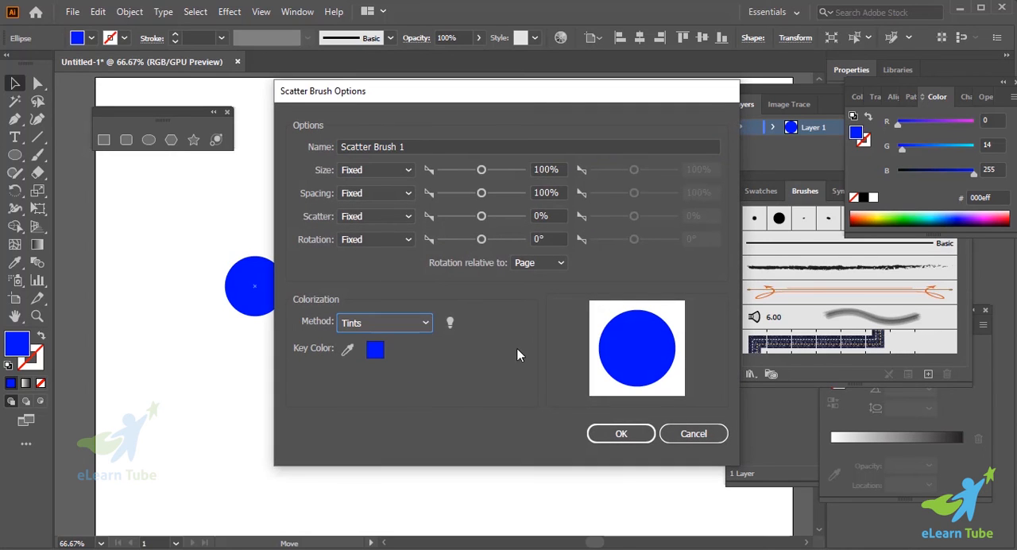
left_click(624, 434)
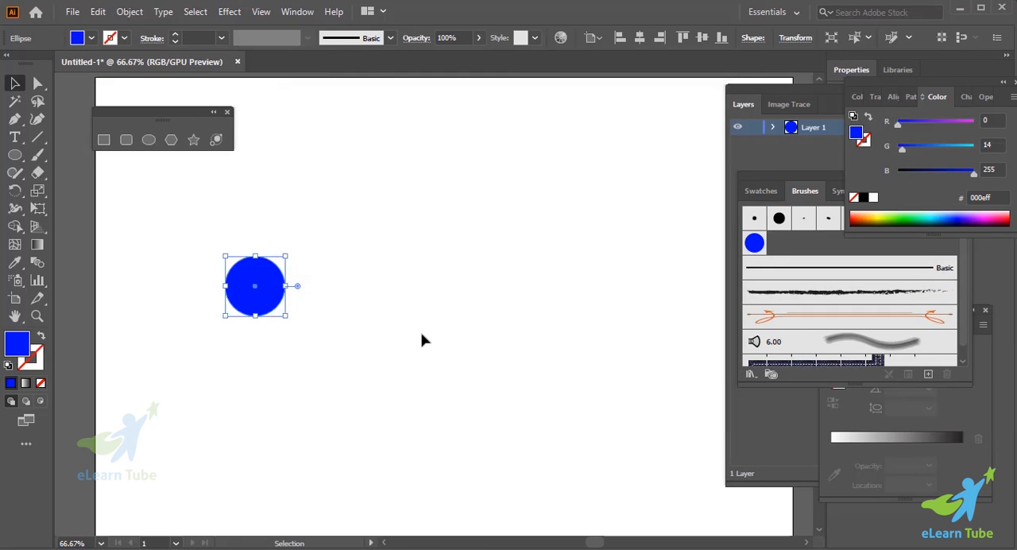
scroll(422, 341, "up", 2)
key("Delete")
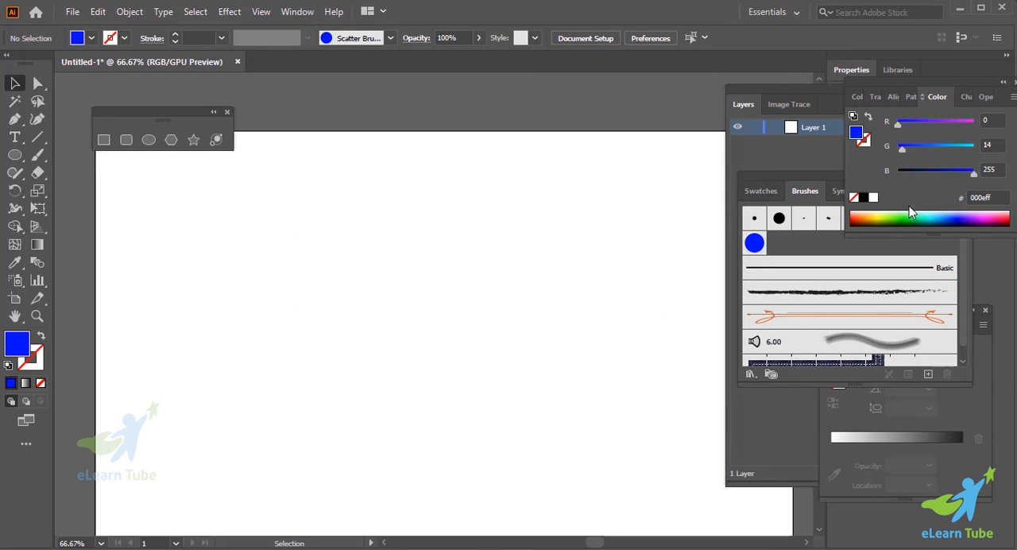
- Paint a stroke sloping down across the upper part of the artboard with the new circle scatter brush
left_click(747, 242)
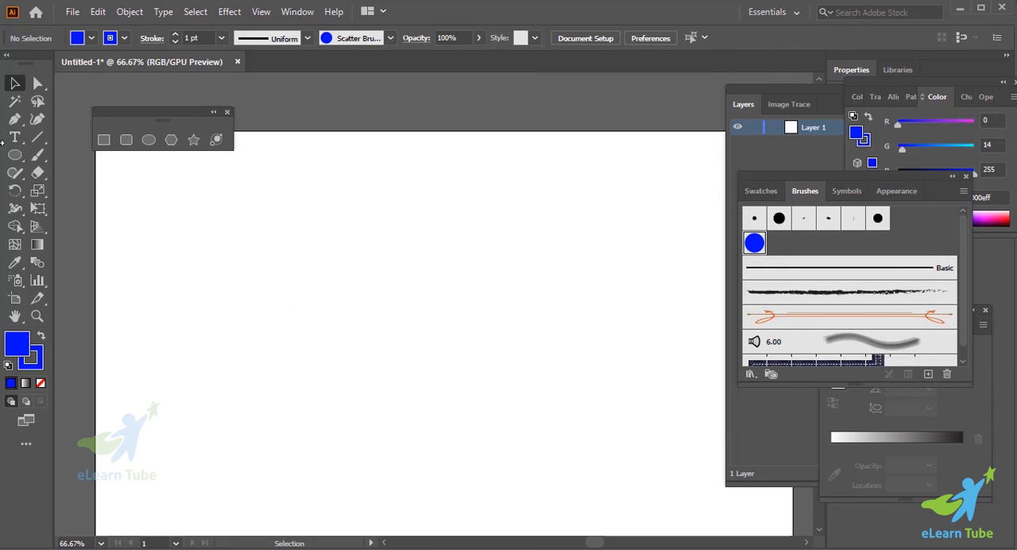
left_click(37, 155)
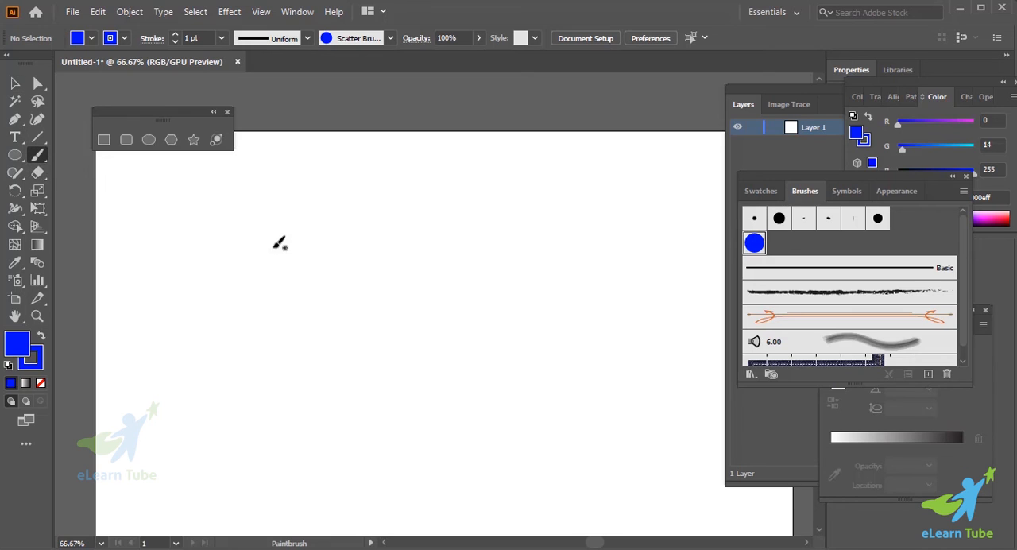
left_click_drag(275, 245, 578, 357)
scroll(578, 358, "down", 3)
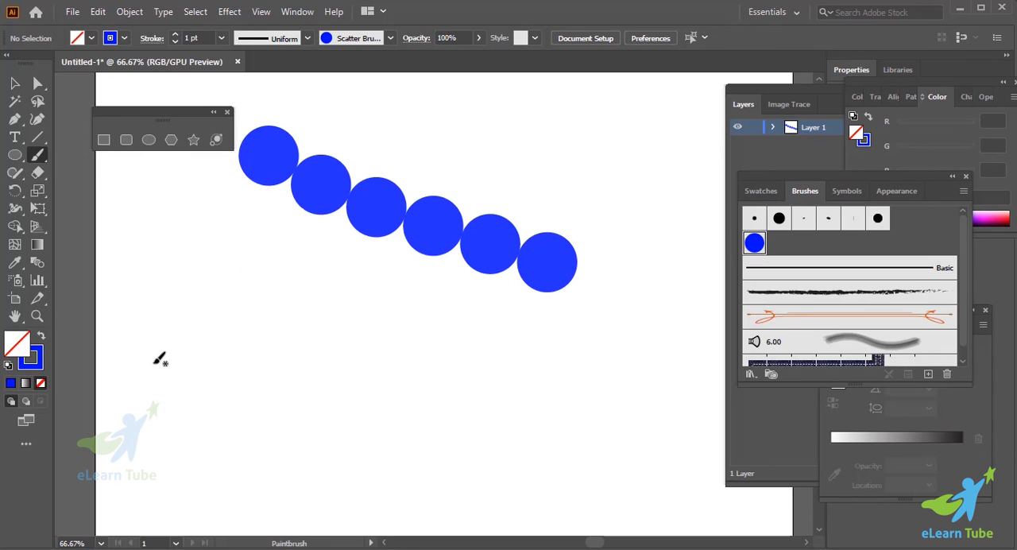
- Paint two long curved strokes and one vertical stroke below the row of circles with the 15 pt. Round brush
left_click(14, 83)
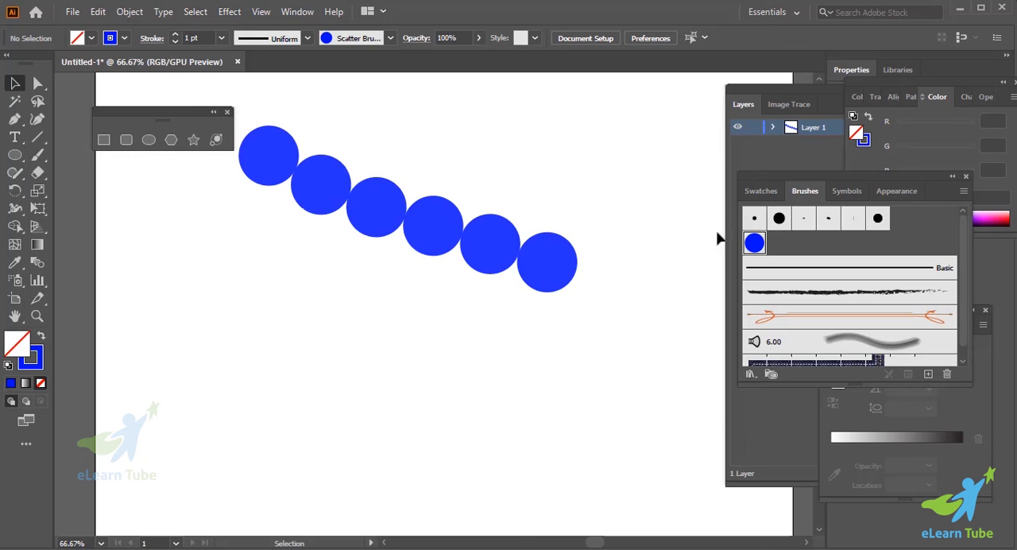
left_click(781, 220)
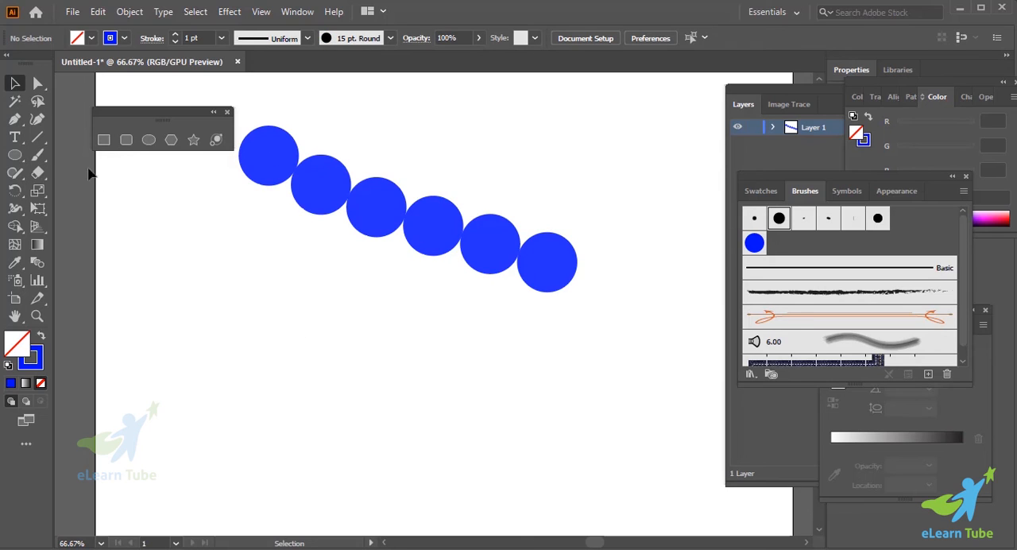
left_click(37, 154)
left_click_drag(212, 334, 687, 313)
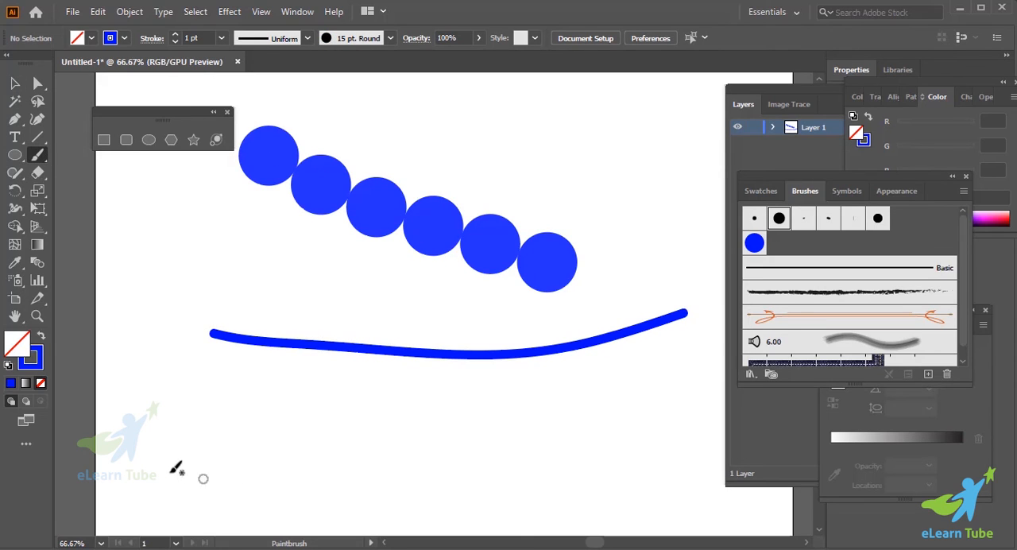
left_click_drag(134, 459, 690, 412)
scroll(438, 382, "down", 2)
left_click_drag(186, 246, 188, 469)
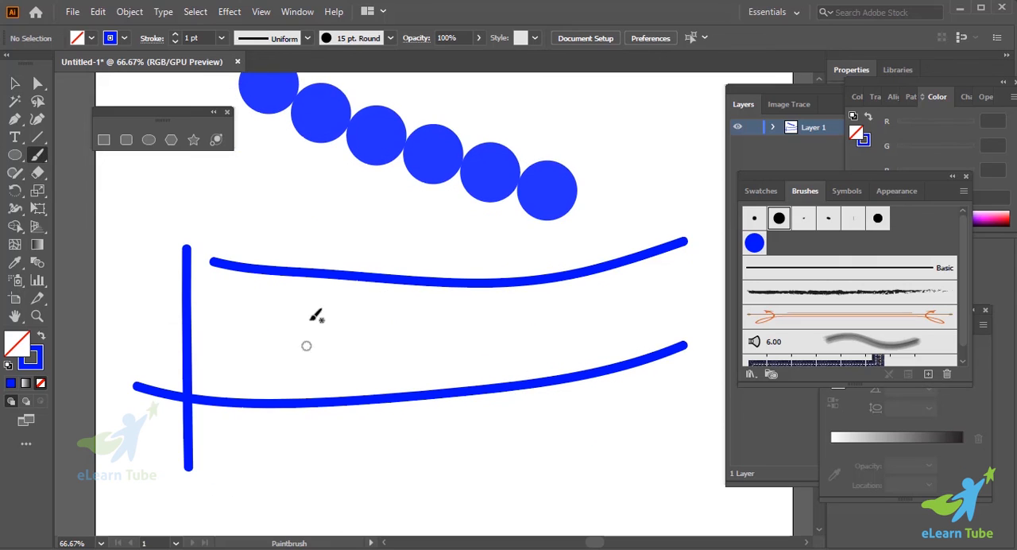
- Delete the three 15 pt. Round strokes, keeping the row of circles
scroll(454, 397, "up", 3)
left_click(14, 83)
scroll(142, 260, "down", 2)
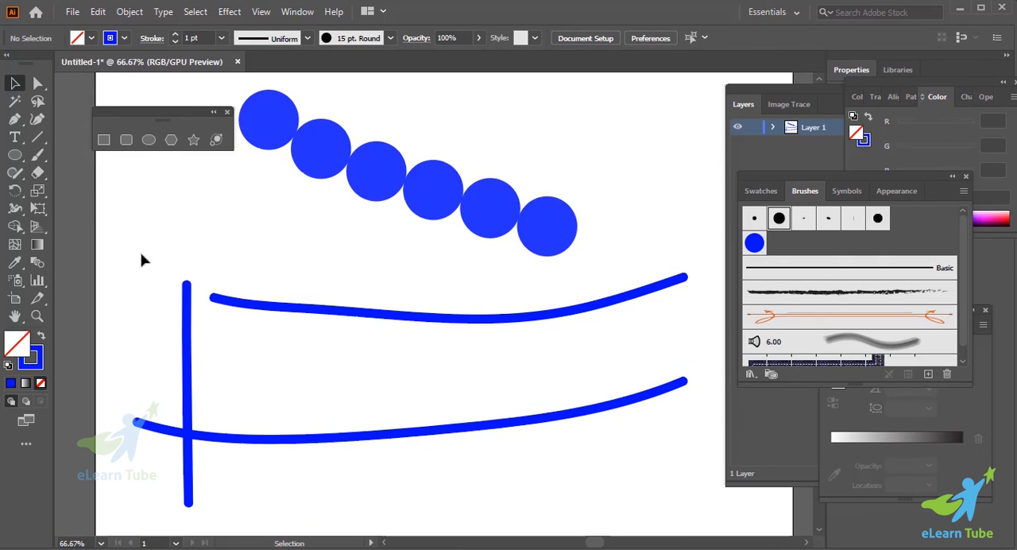
left_click(399, 437)
left_click_drag(170, 298, 349, 405)
key("Delete")
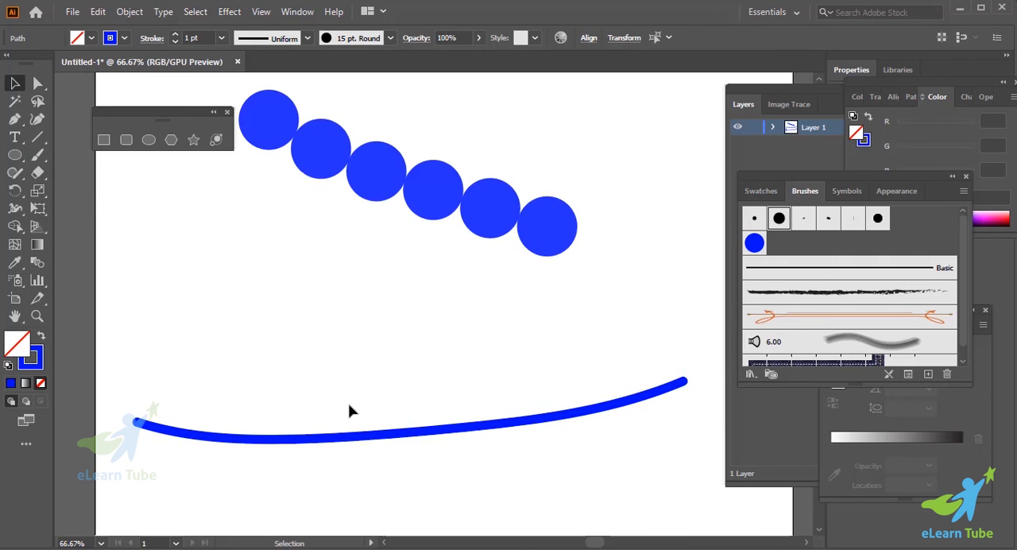
mouse_move(196, 389)
left_mouse_down()
mouse_move(304, 491)
mouse_move(362, 510)
left_mouse_up()
key("Delete")
- Paint a short and a long horizontal stroke below the sloping row of circles with the circle scatter brush
scroll(435, 411, "up", 2)
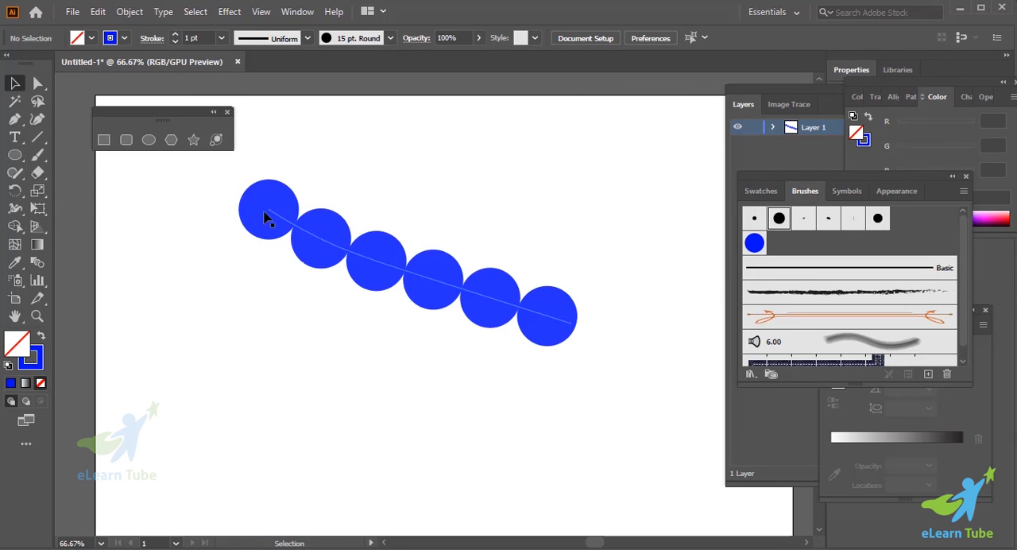
scroll(581, 322, "down", 2)
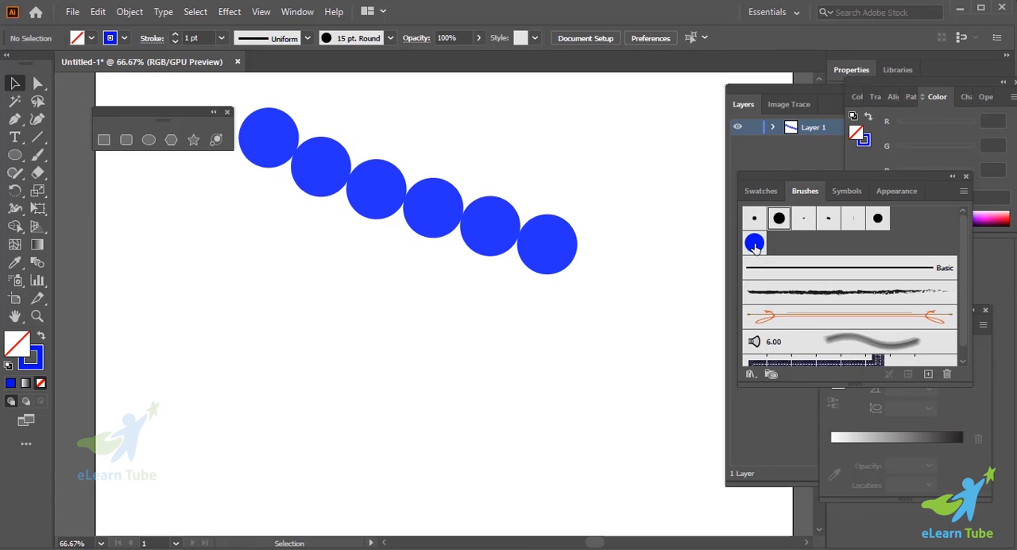
left_click(754, 243)
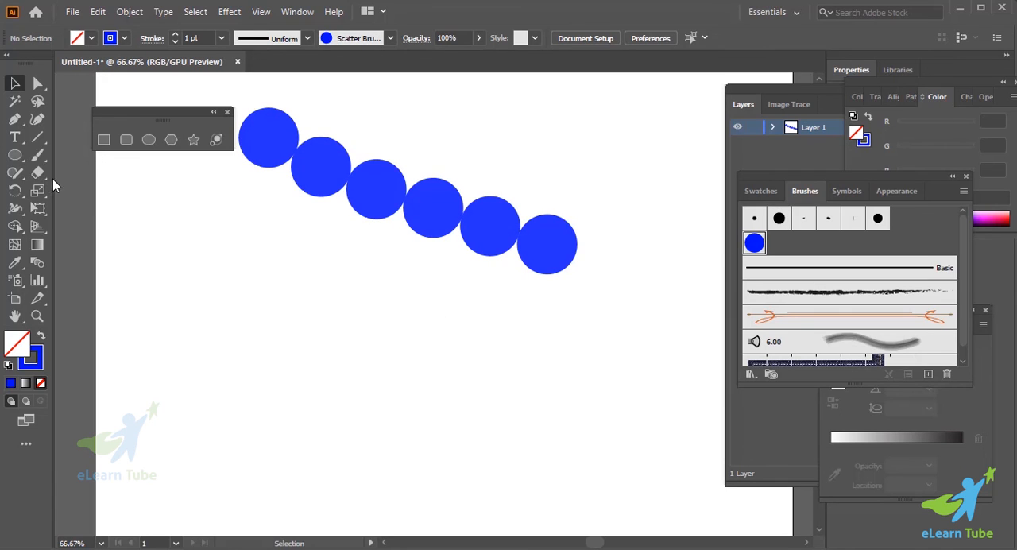
left_click(37, 155)
left_click_drag(188, 338, 466, 340)
scroll(466, 340, "down", 2)
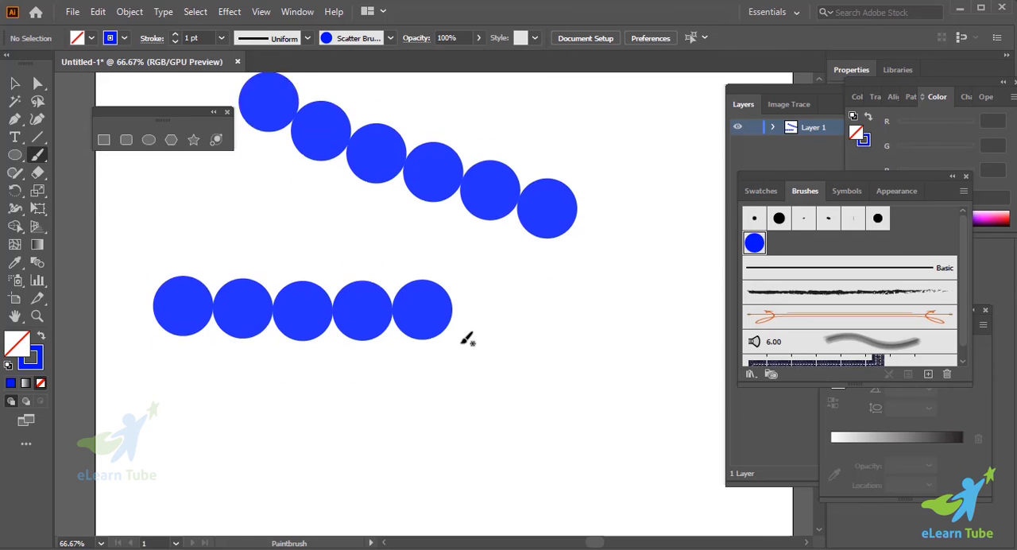
left_click_drag(104, 392, 700, 391)
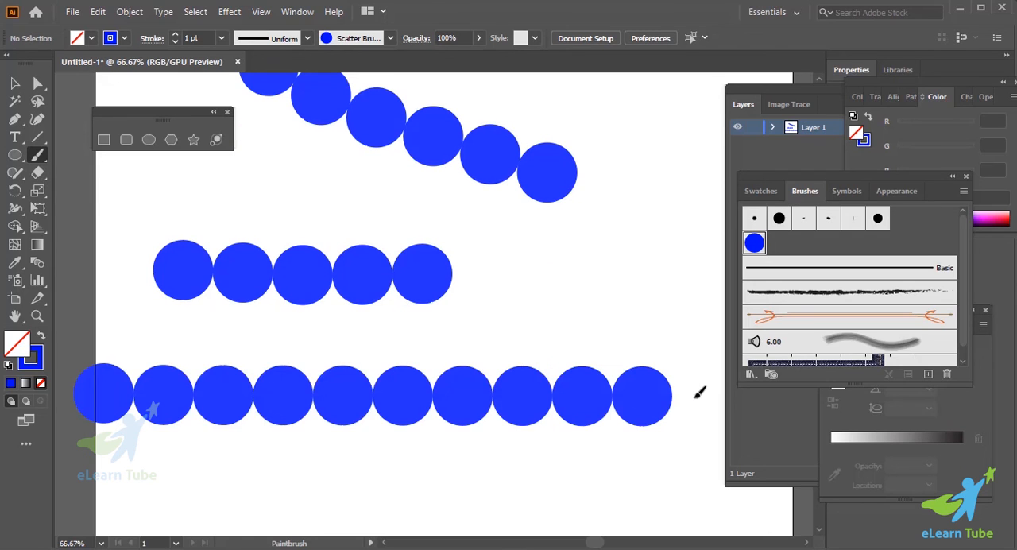
- Paint a very short stroke and a round loop near the artboard's lower edge, plus a small curl above the sloping row, with the circle scatter brush
scroll(700, 390, "down", 2)
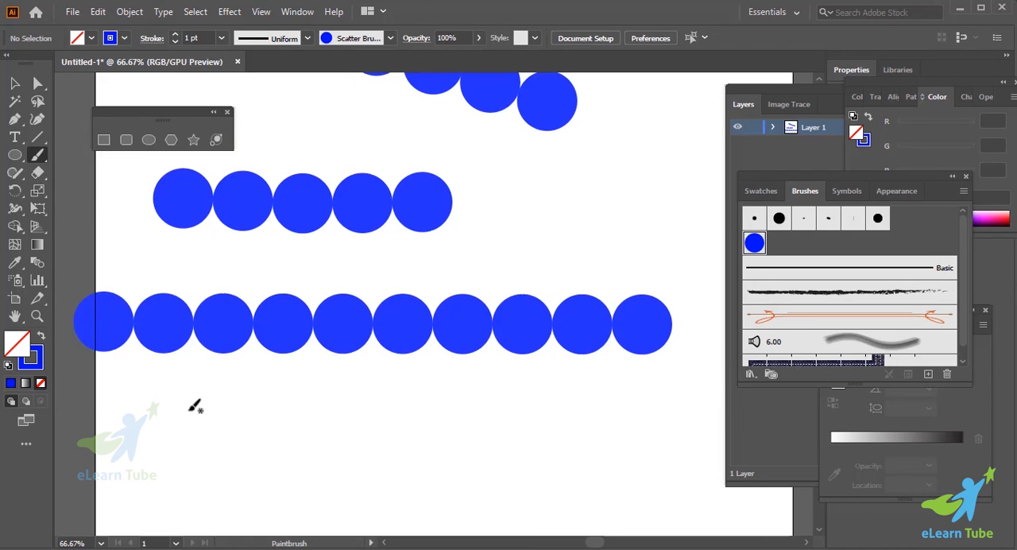
left_click_drag(607, 423, 606, 423)
scroll(531, 412, "down", 5)
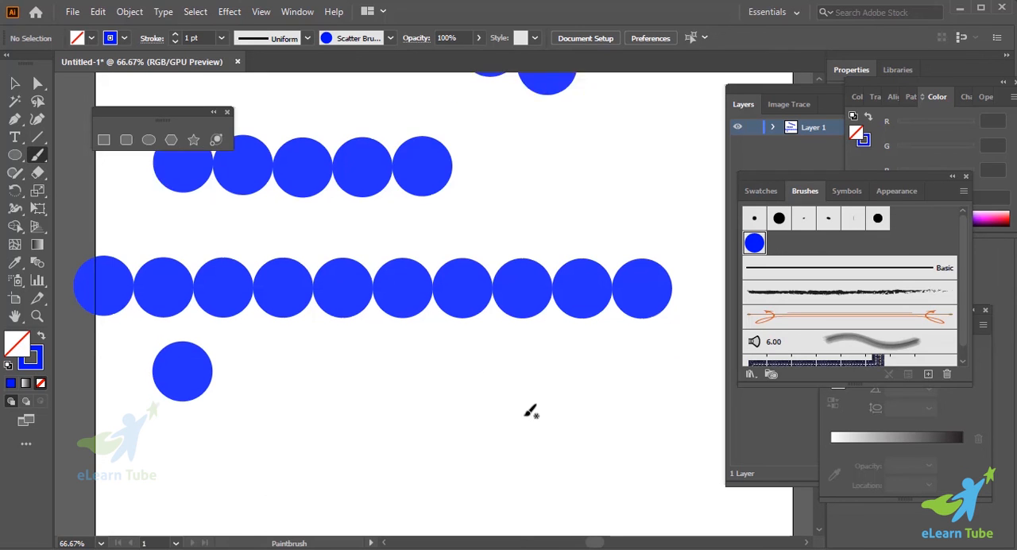
mouse_move(360, 316)
left_mouse_down()
mouse_move(495, 352)
mouse_move(438, 400)
left_mouse_up()
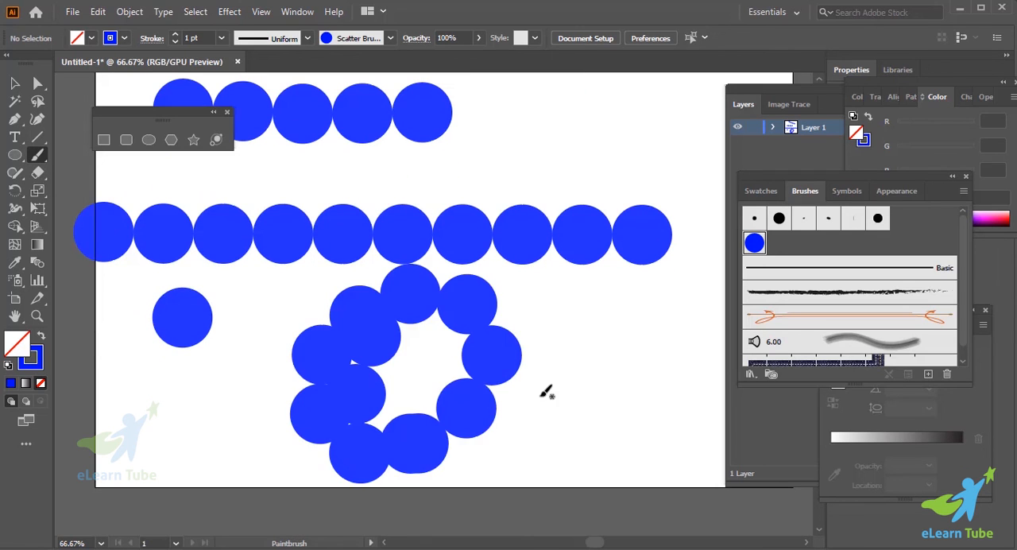
scroll(545, 398, "down", 5)
scroll(545, 397, "up", 7)
scroll(539, 403, "up", 8)
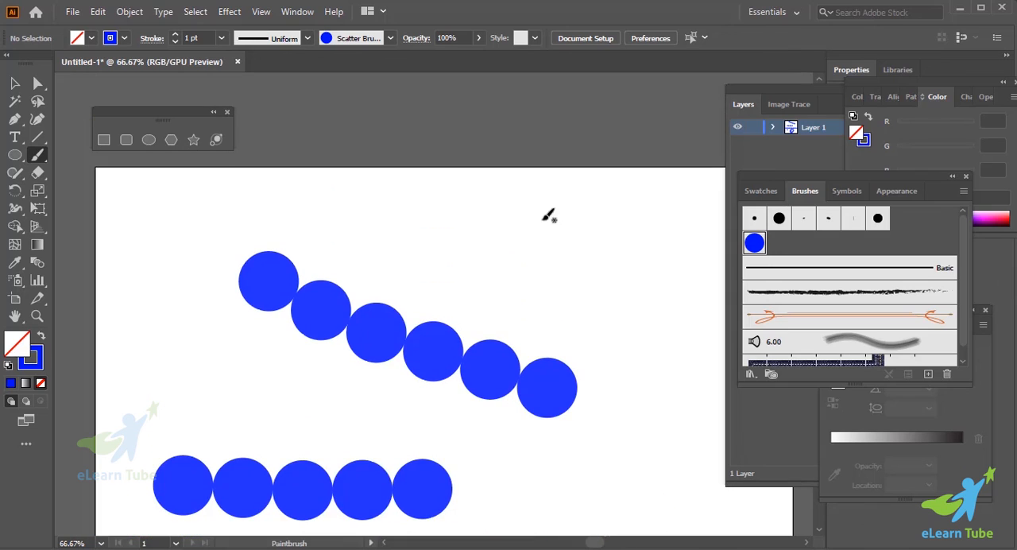
mouse_move(548, 215)
left_mouse_down()
mouse_move(511, 252)
mouse_move(548, 302)
left_mouse_up()
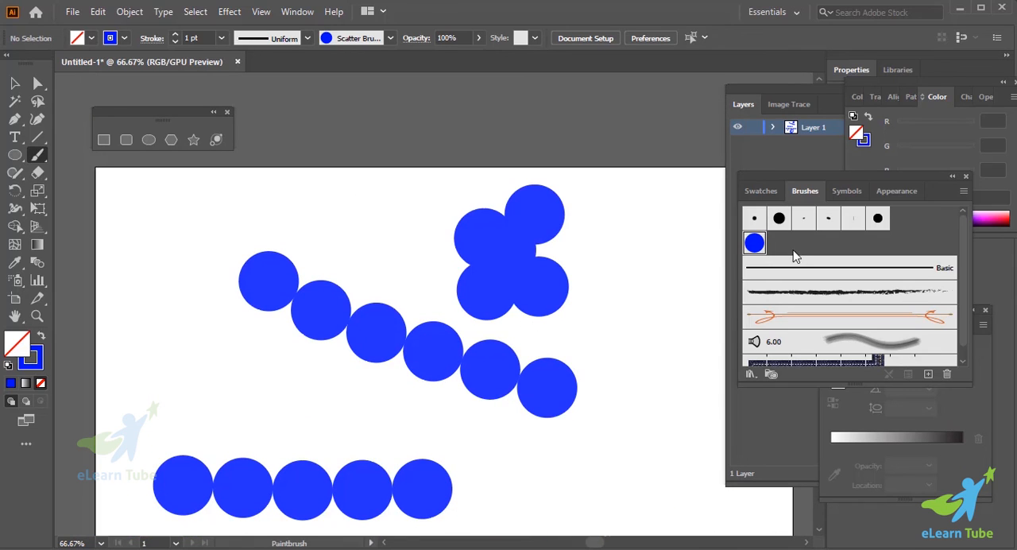
- Set the stroke weight to 0.25 pt and paint four curved circle-brush strokes around the sloping row
left_click(33, 362)
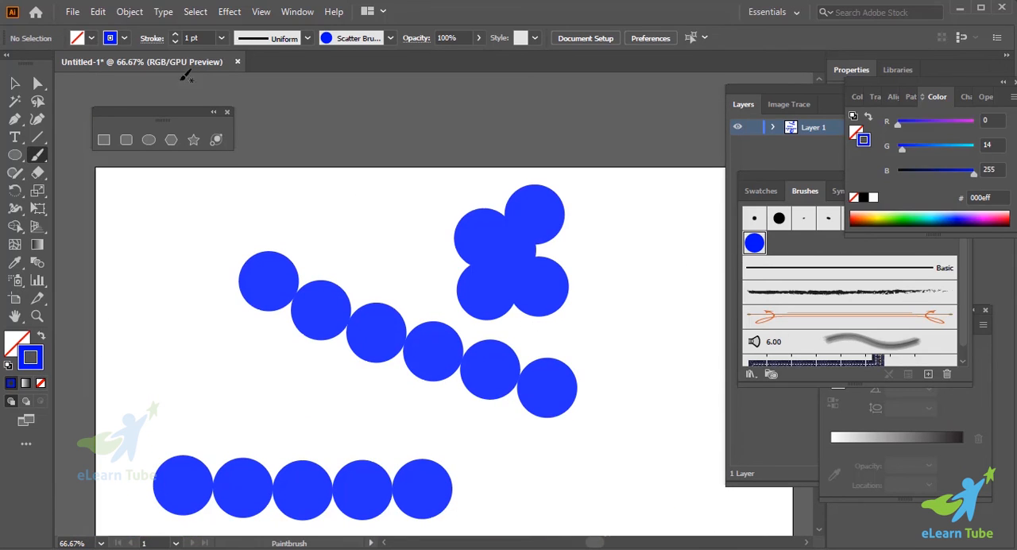
left_click(174, 43)
mouse_move(136, 232)
left_mouse_down()
mouse_move(119, 270)
mouse_move(190, 230)
left_mouse_up()
mouse_move(377, 200)
left_mouse_down()
mouse_move(322, 175)
mouse_move(308, 199)
left_mouse_up()
scroll(358, 295, "down", 5)
scroll(350, 299, "up", 3)
left_click_drag(344, 303, 446, 325)
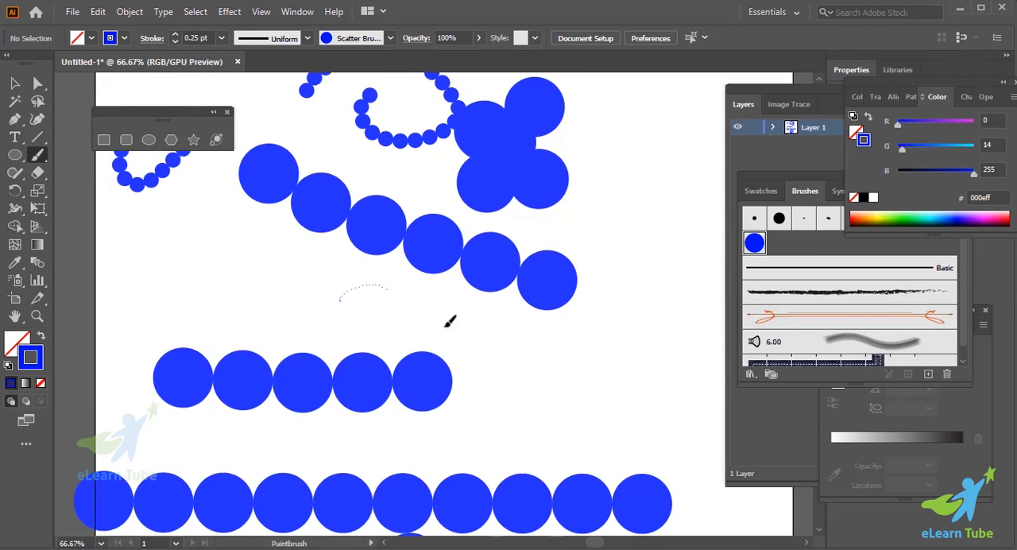
left_click_drag(662, 214, 658, 216)
mouse_move(117, 336)
left_mouse_down()
mouse_move(121, 319)
mouse_move(263, 222)
left_mouse_up()
- Delete all the circle-brush strokes from the artboard
key("ctrl+minus")
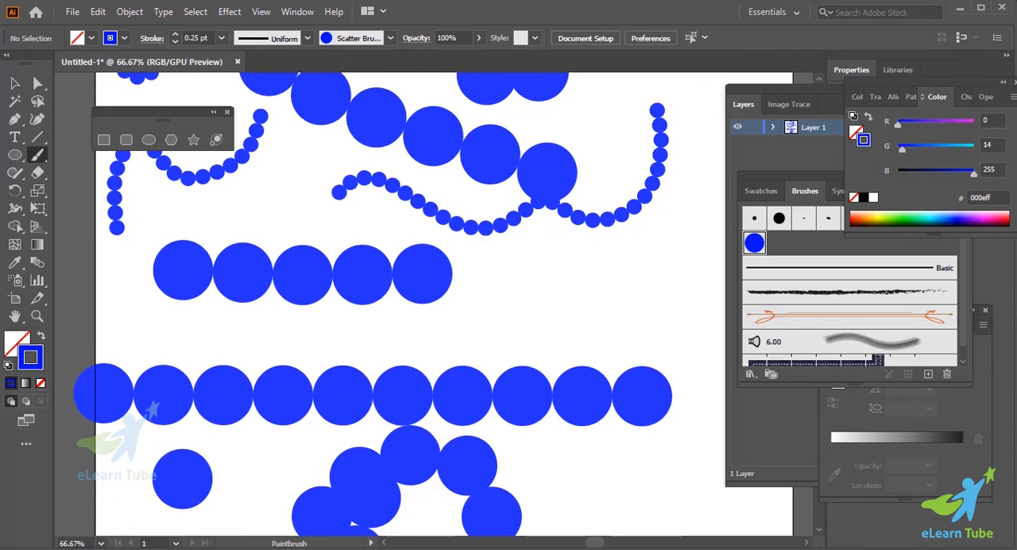
left_click(13, 83)
key("ctrl+minus")
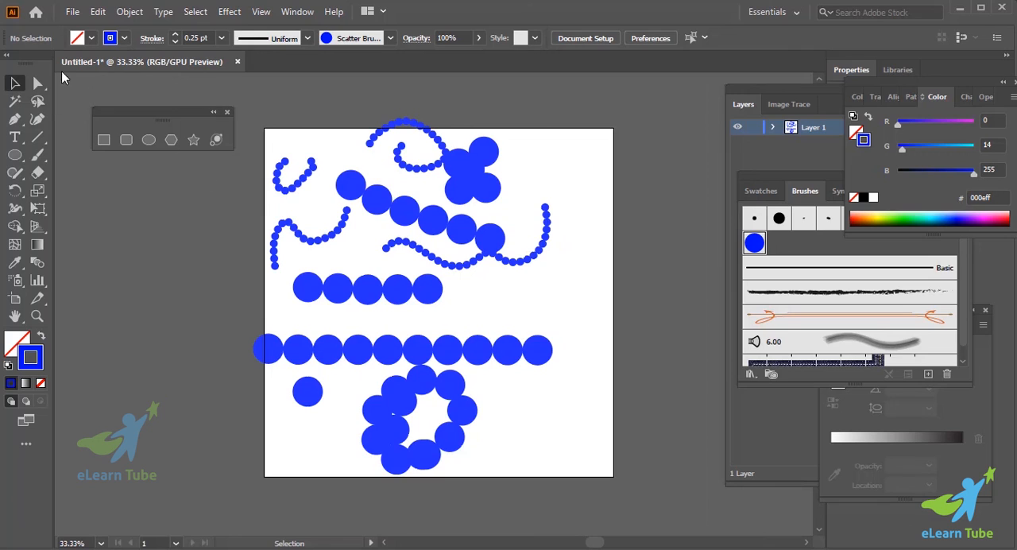
left_click(387, 205)
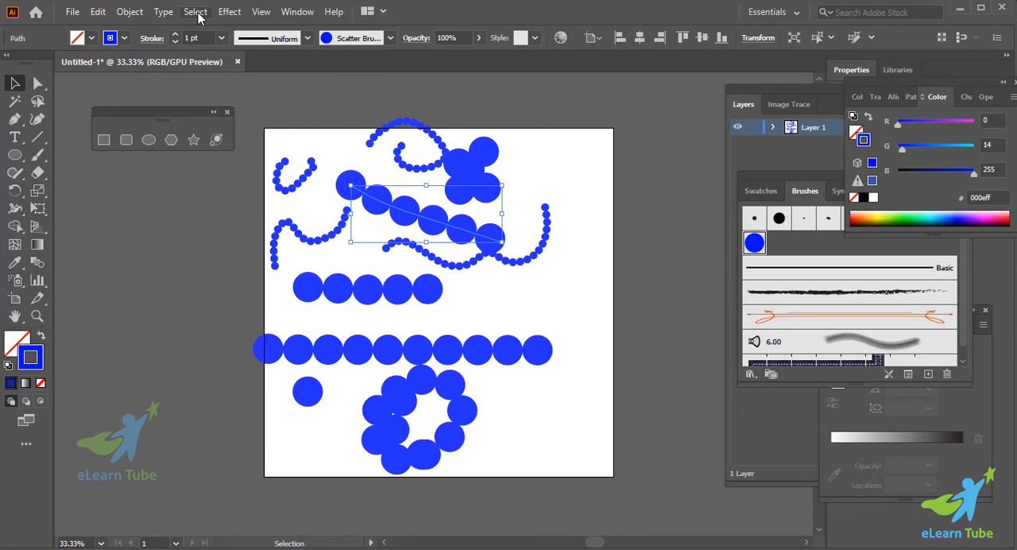
left_click(239, 255)
left_click_drag(272, 136, 544, 495)
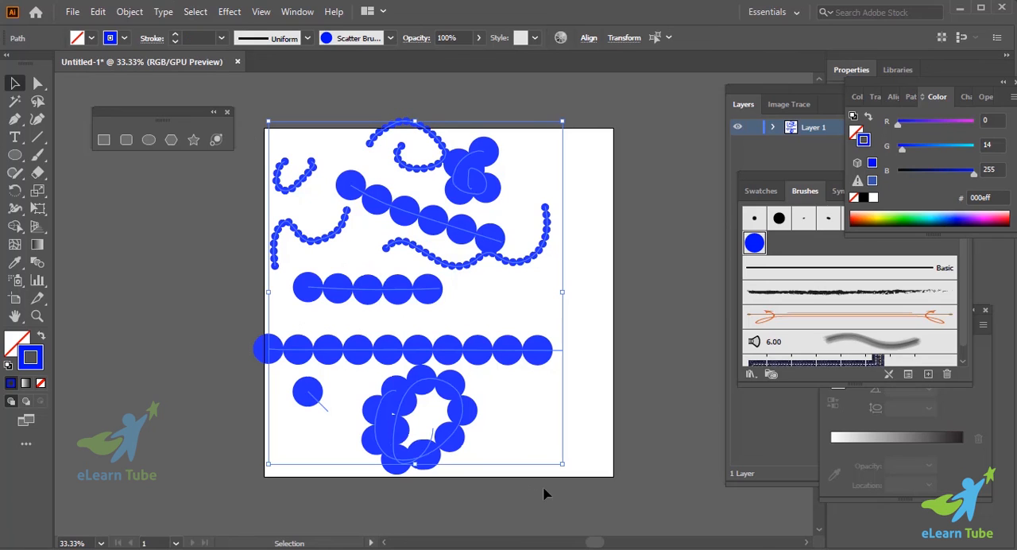
key("Delete")
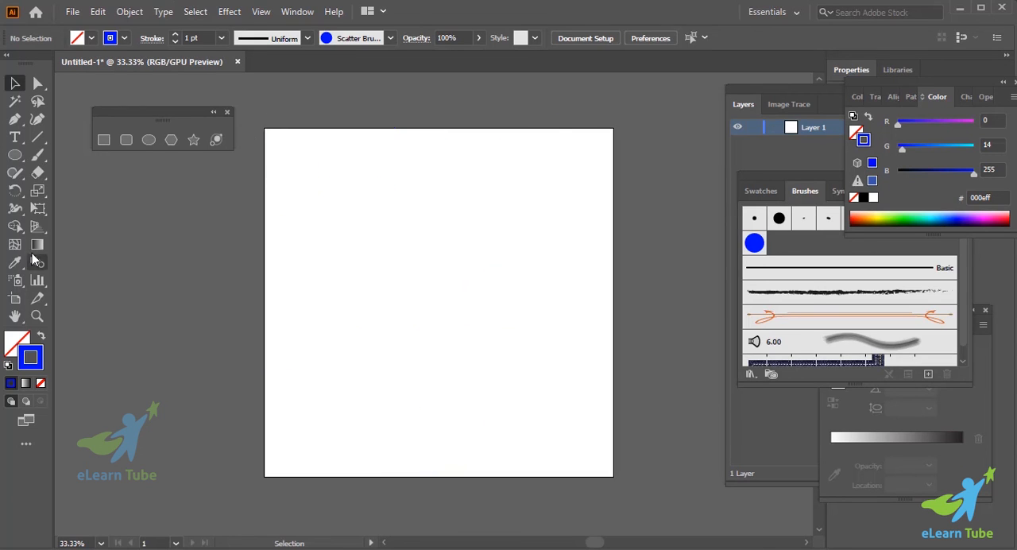
scroll(455, 360, "right", 1)
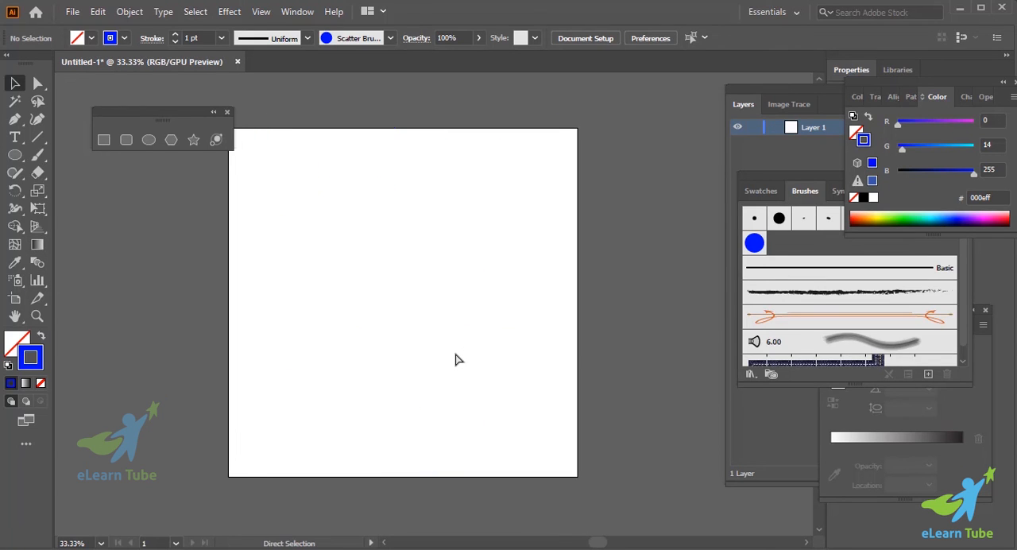
key("ctrl+equal")
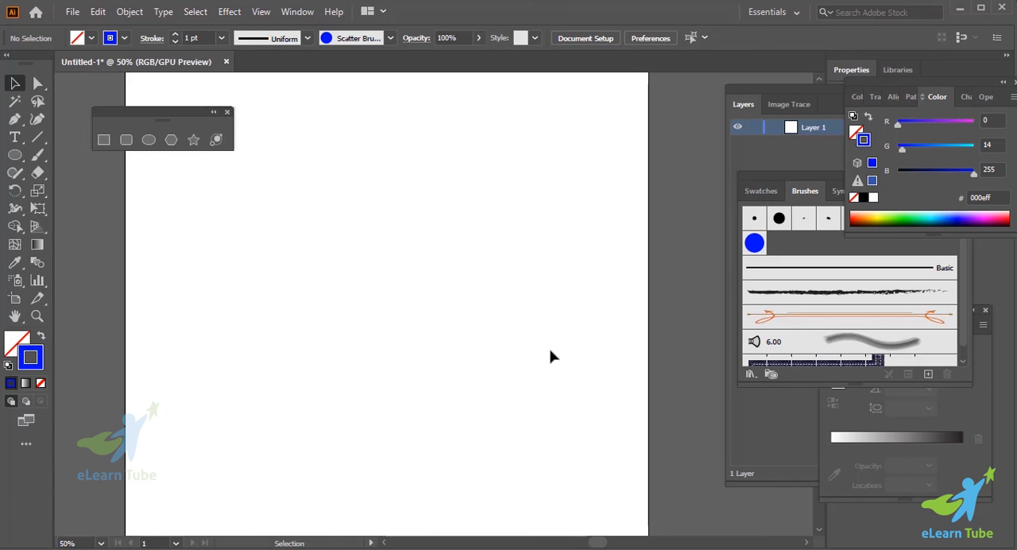
key("ctrl+minus")
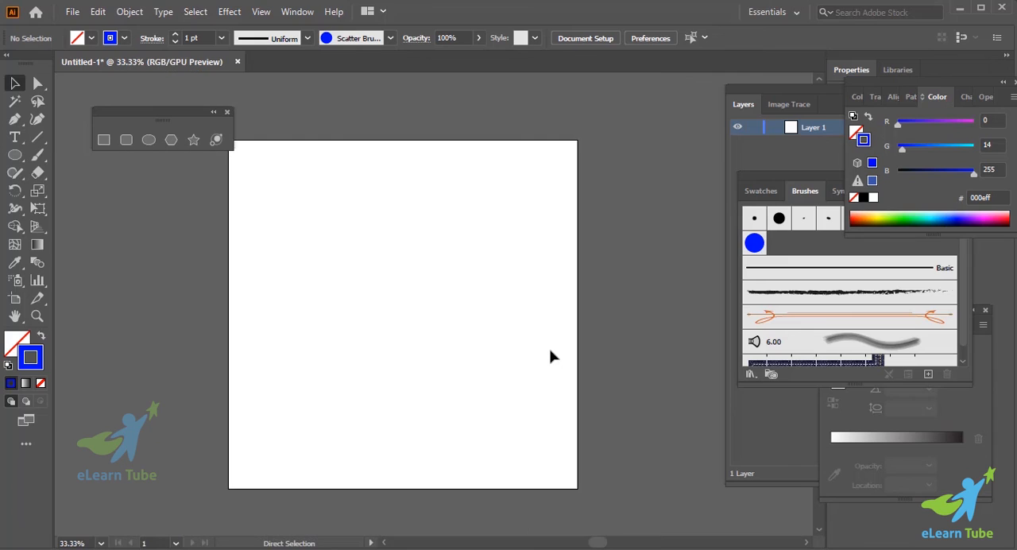